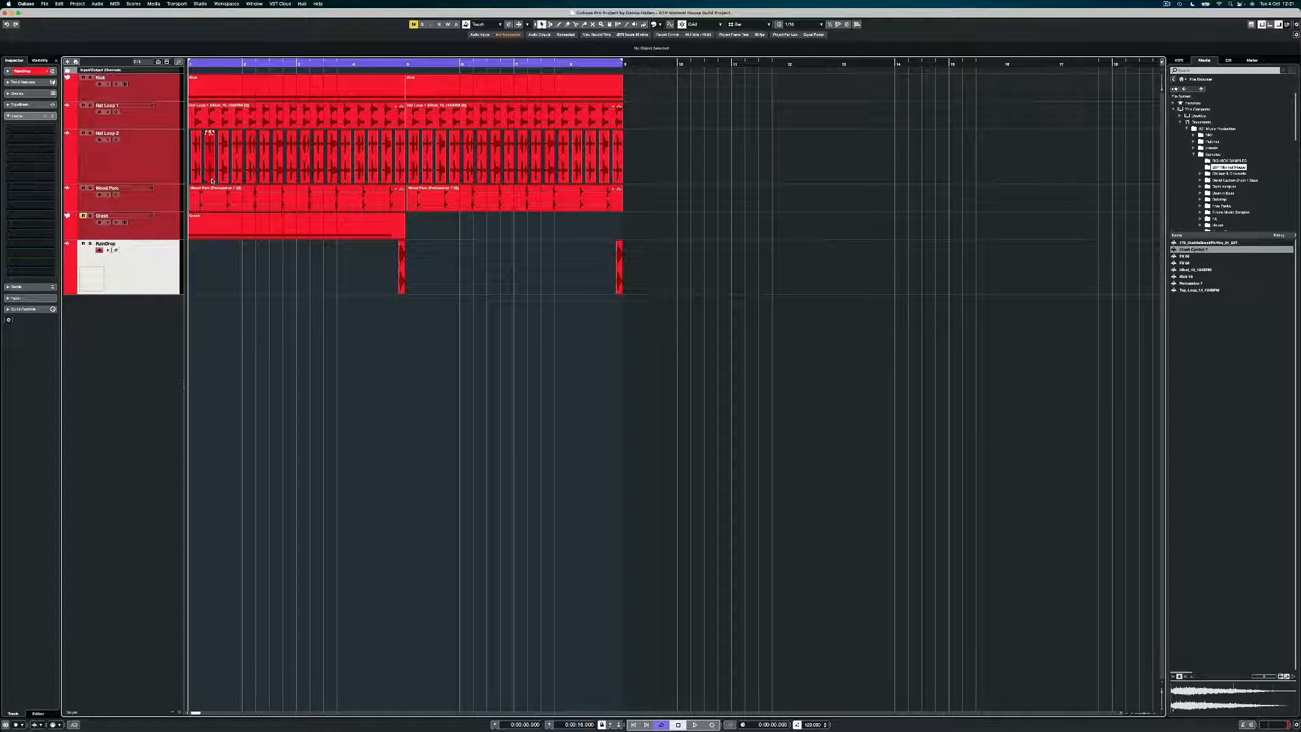
# Insert the TDR Nova equaliser on the Kick track, then enlarge and reposition its window
pyautogui.click(153, 89)
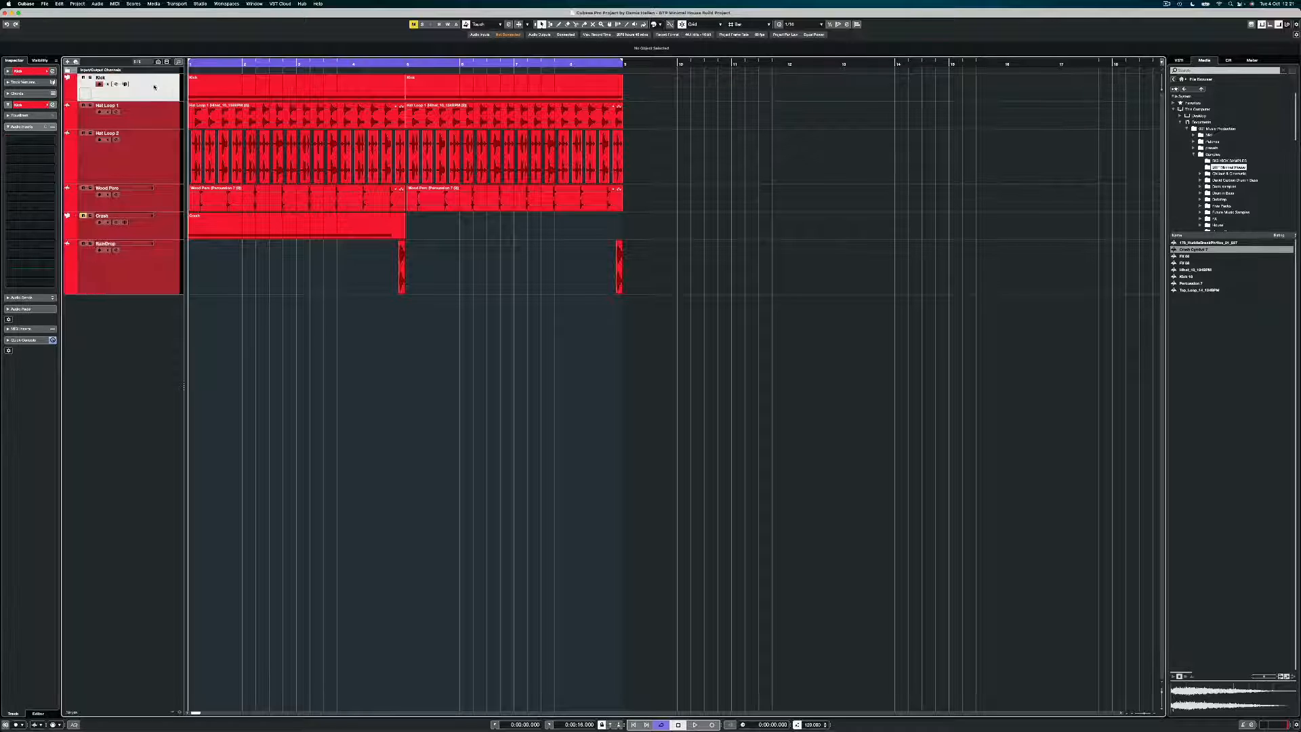
pyautogui.click(37, 140)
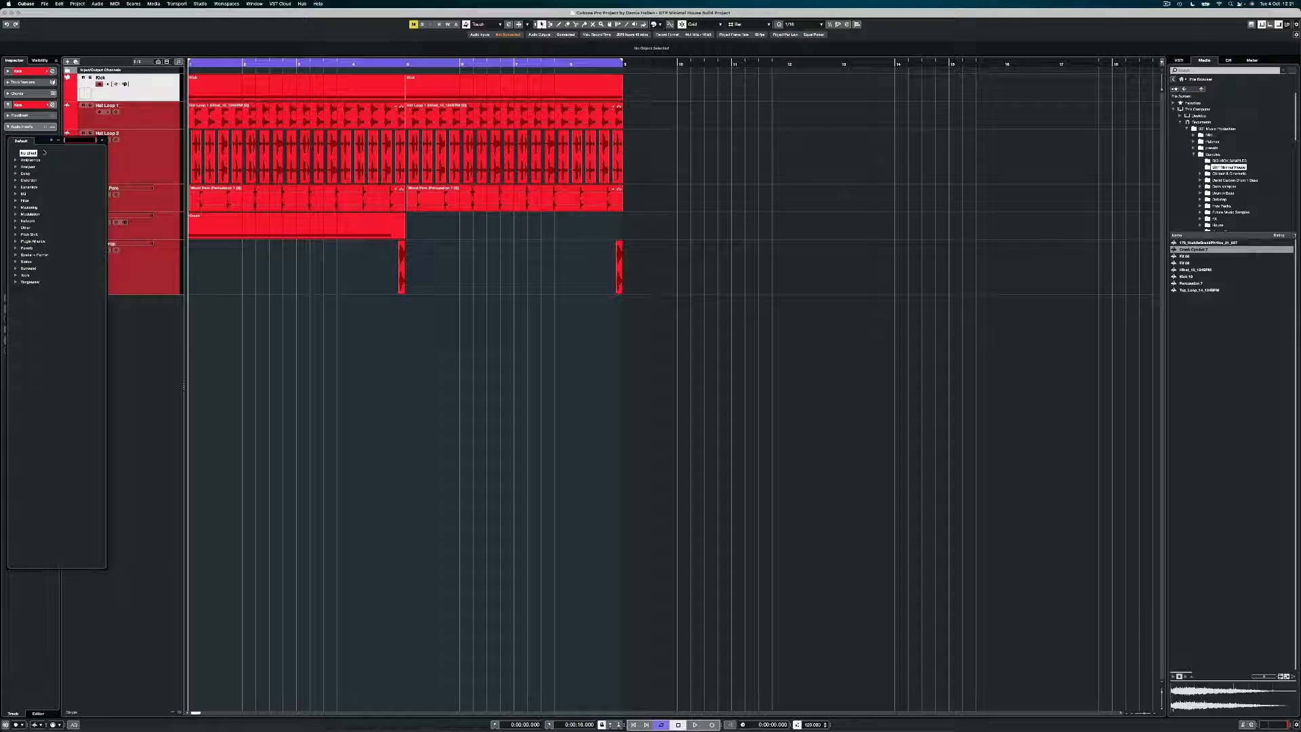
pyautogui.write('nova')
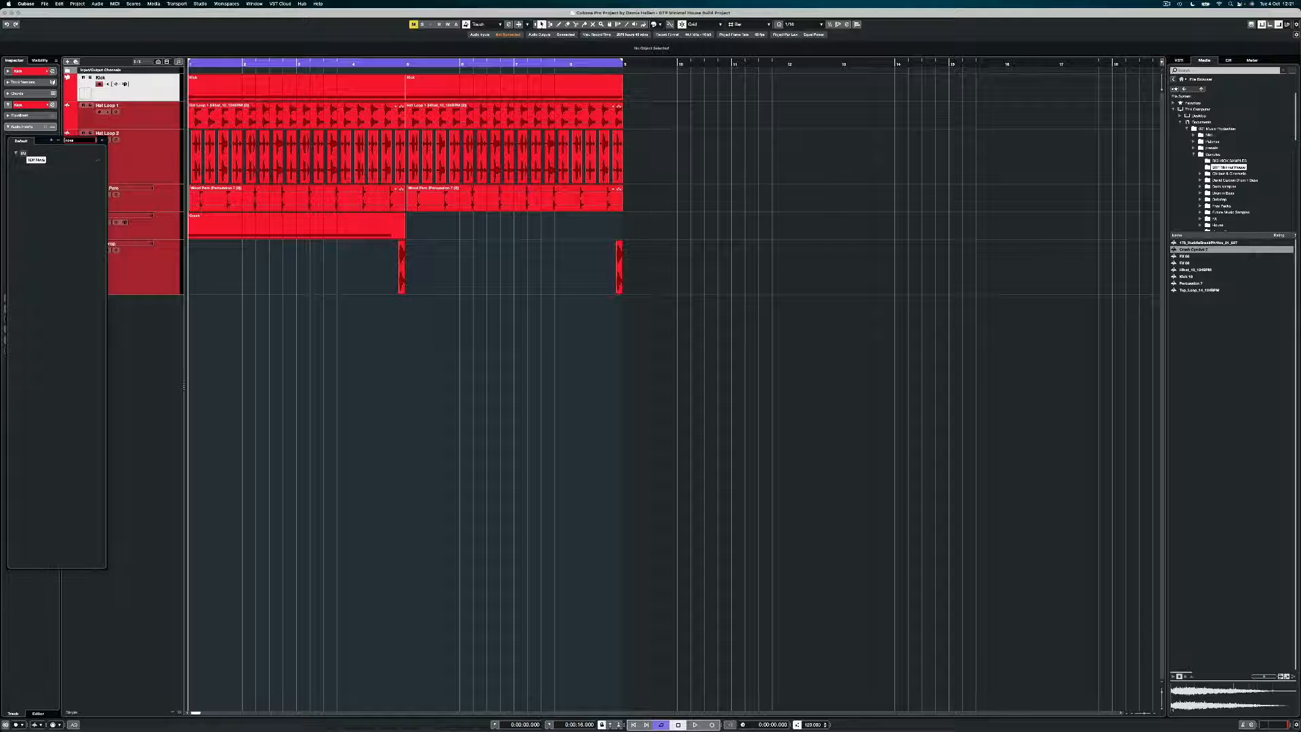
pyautogui.click(36, 160)
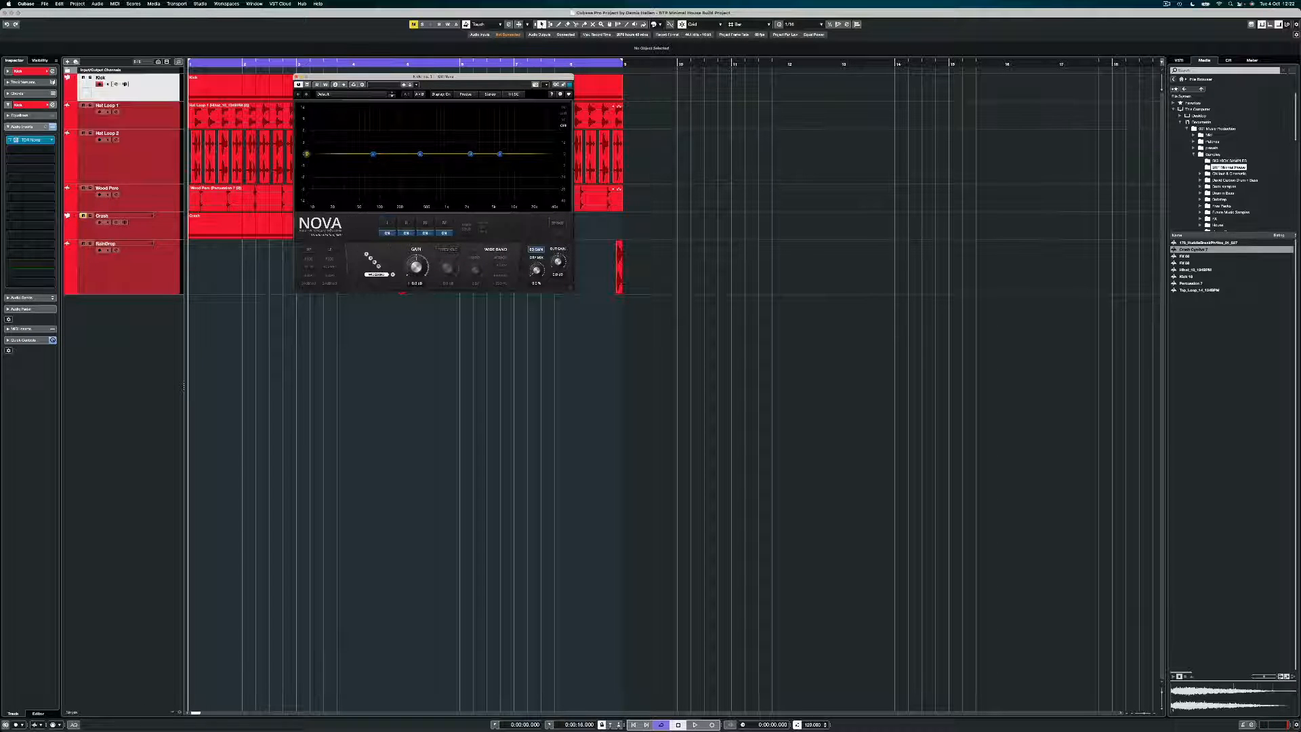
pyautogui.click(328, 228)
pyautogui.click(338, 250)
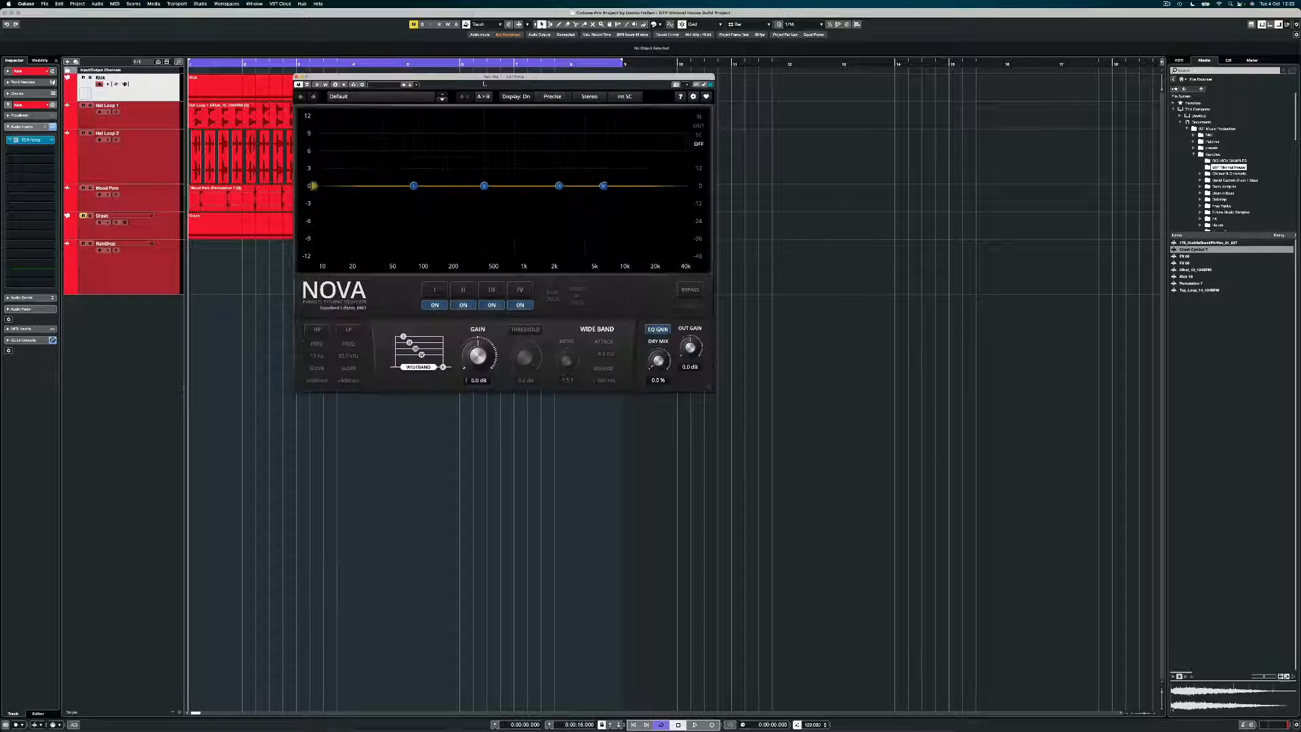
pyautogui.moveTo(484, 83); pyautogui.dragTo(531, 112)
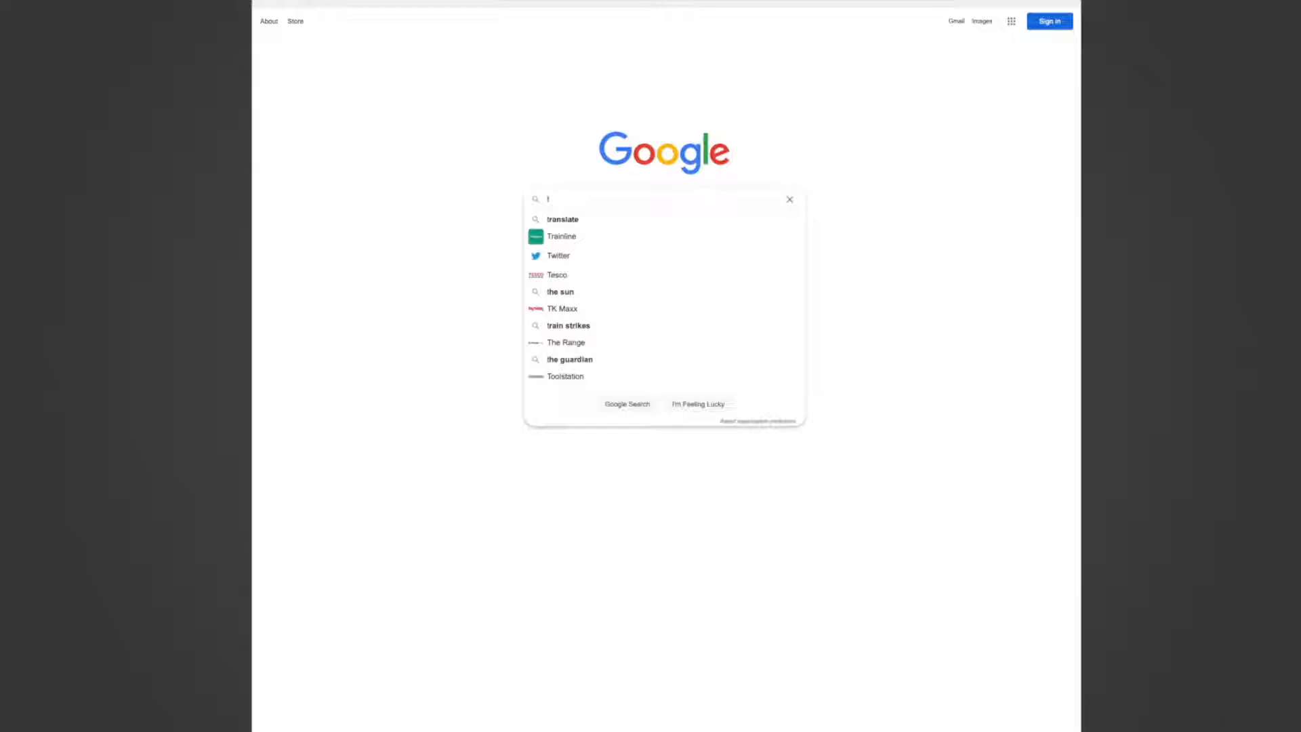
# Search Google for "tdr nova eq" and view the free download section on the Tokyo Dawn Records TDR Nova page
pyautogui.write('tdr ')
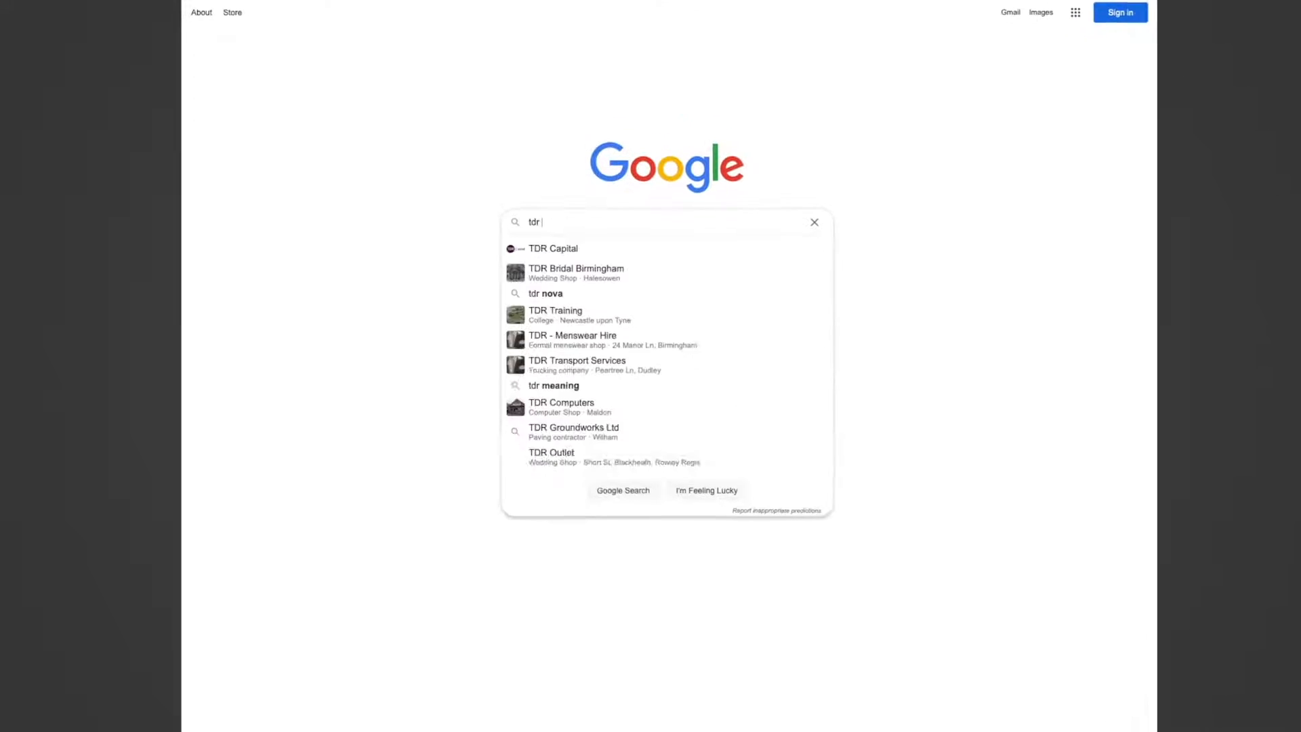
pyautogui.write('nova')
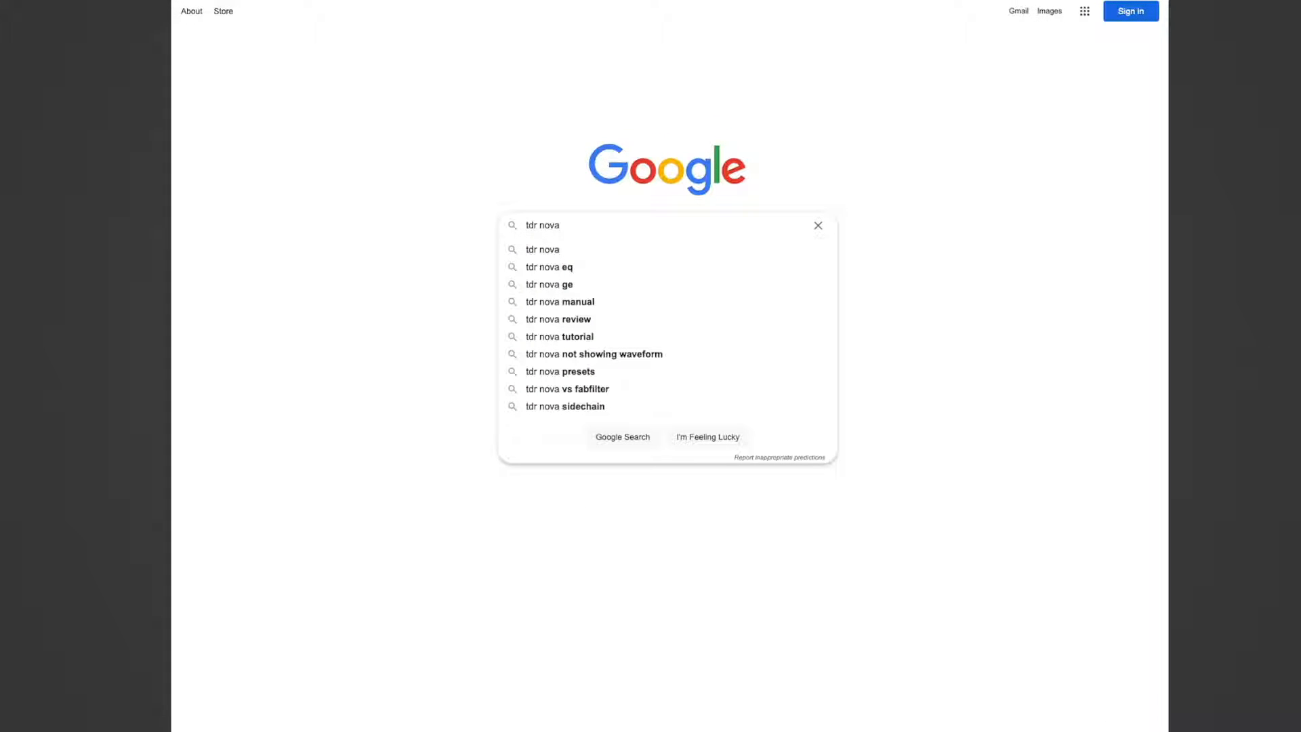
pyautogui.press('Down')
pyautogui.press('Down')
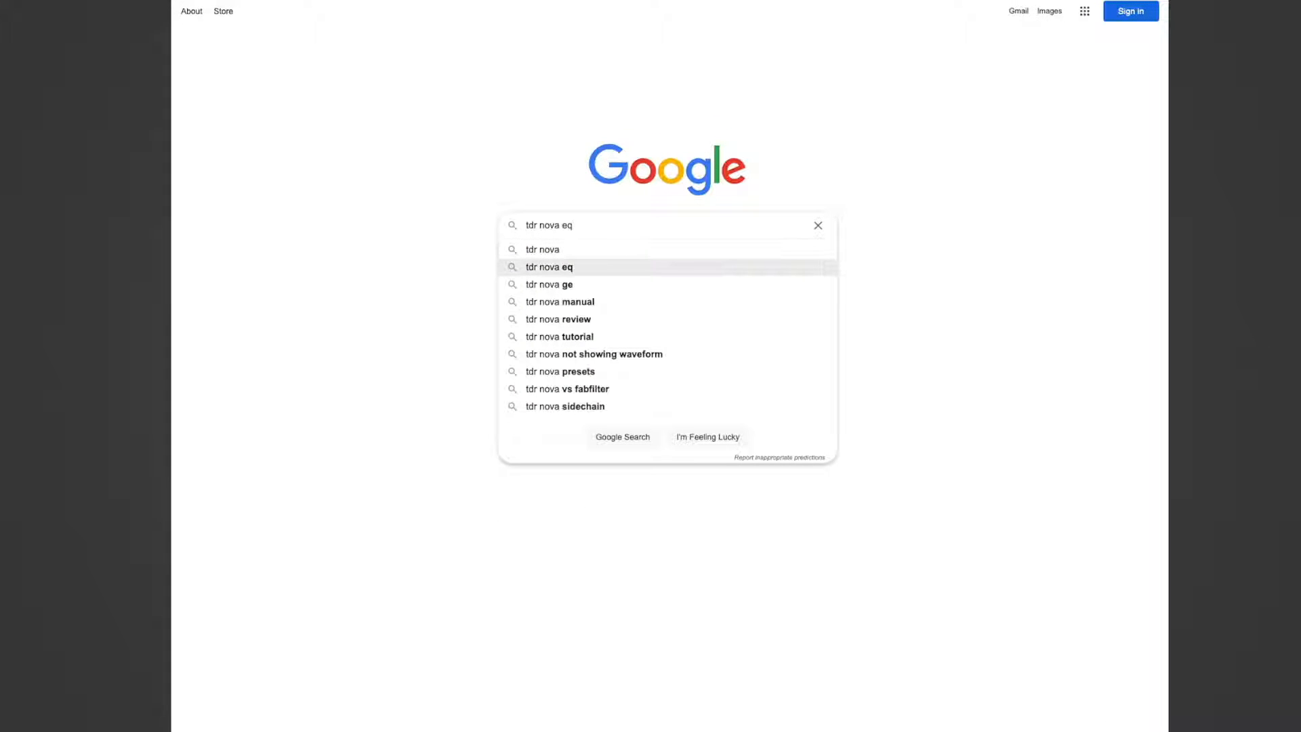
pyautogui.press('Return')
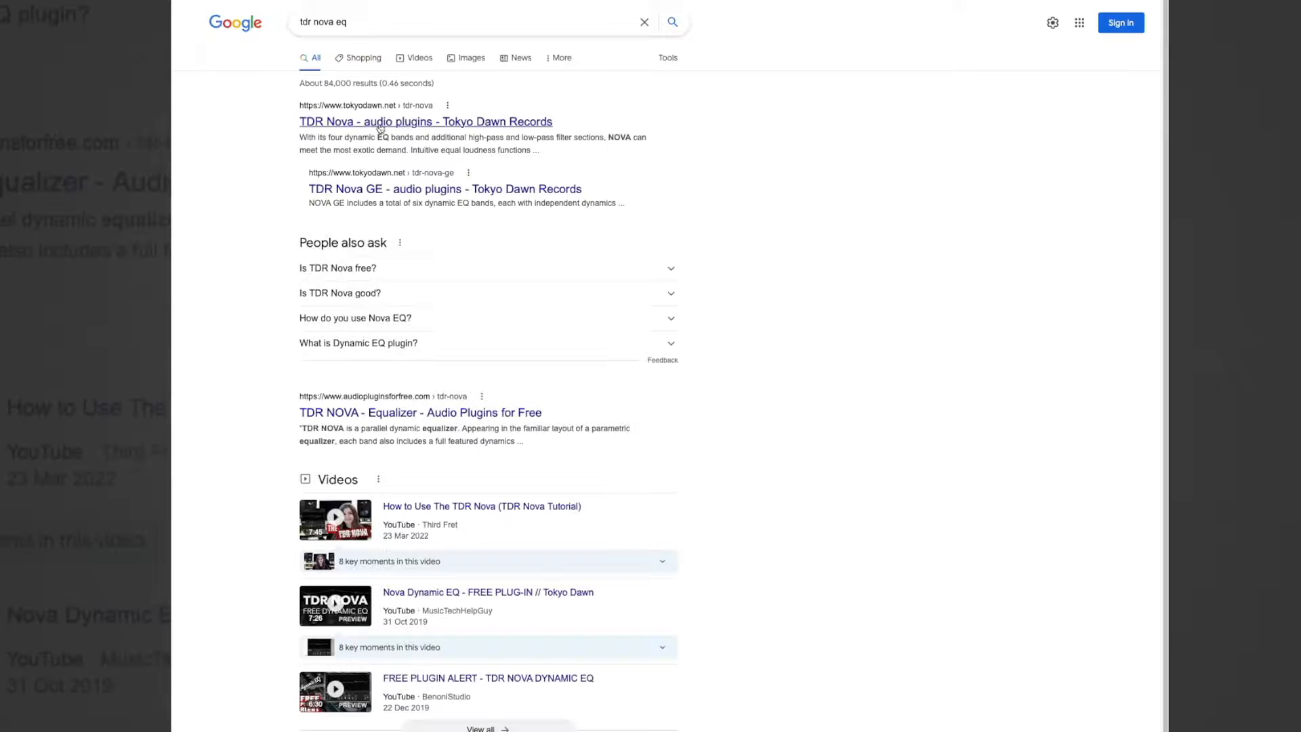
pyautogui.click(374, 129)
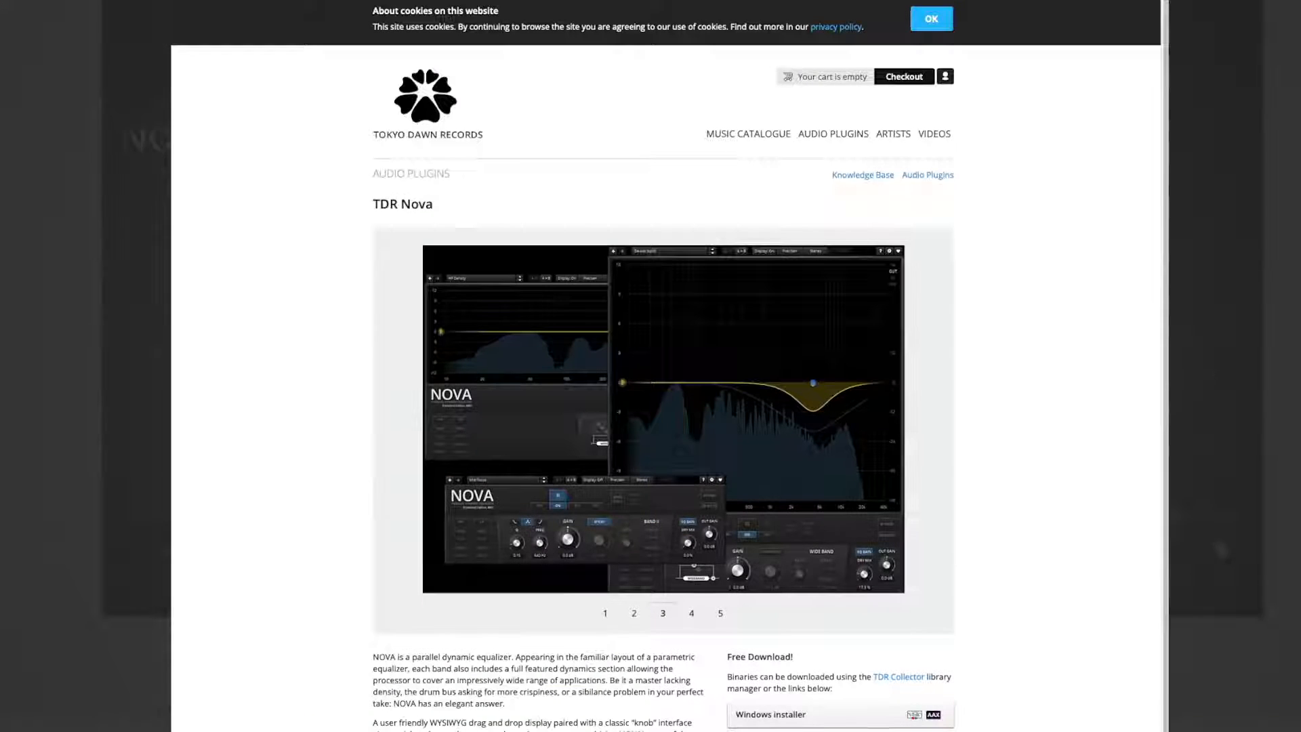
pyautogui.scroll(-3, 760, 582)
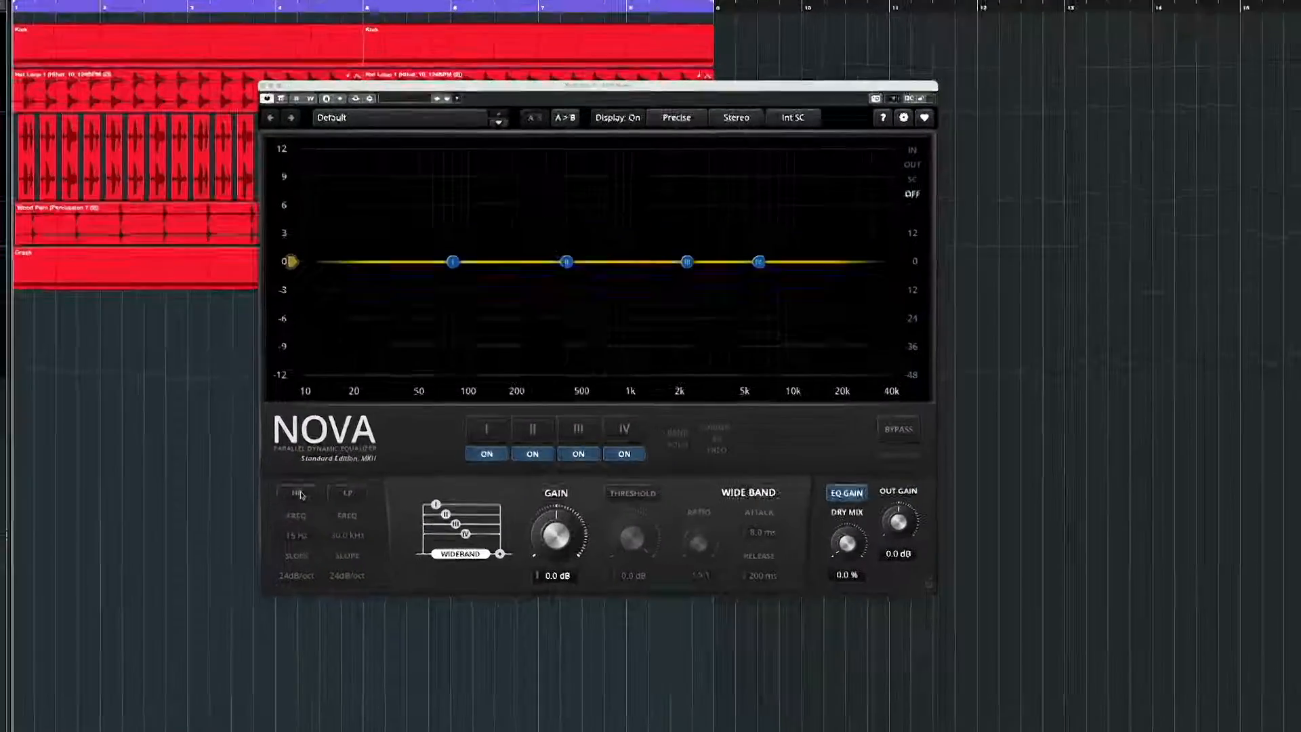
# Enable Nova's high-pass filter on the kick and set its frequency to 20 Hz
pyautogui.click(363, 364)
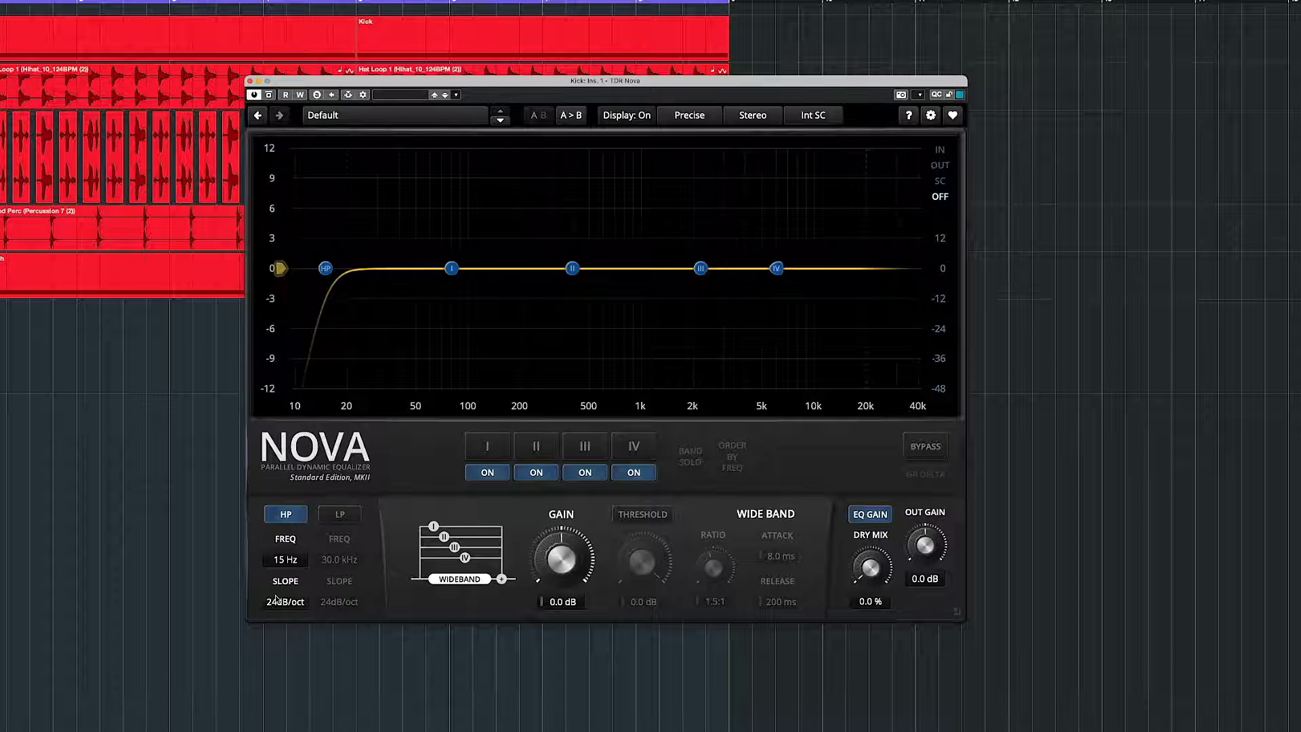
pyautogui.doubleClick(278, 560)
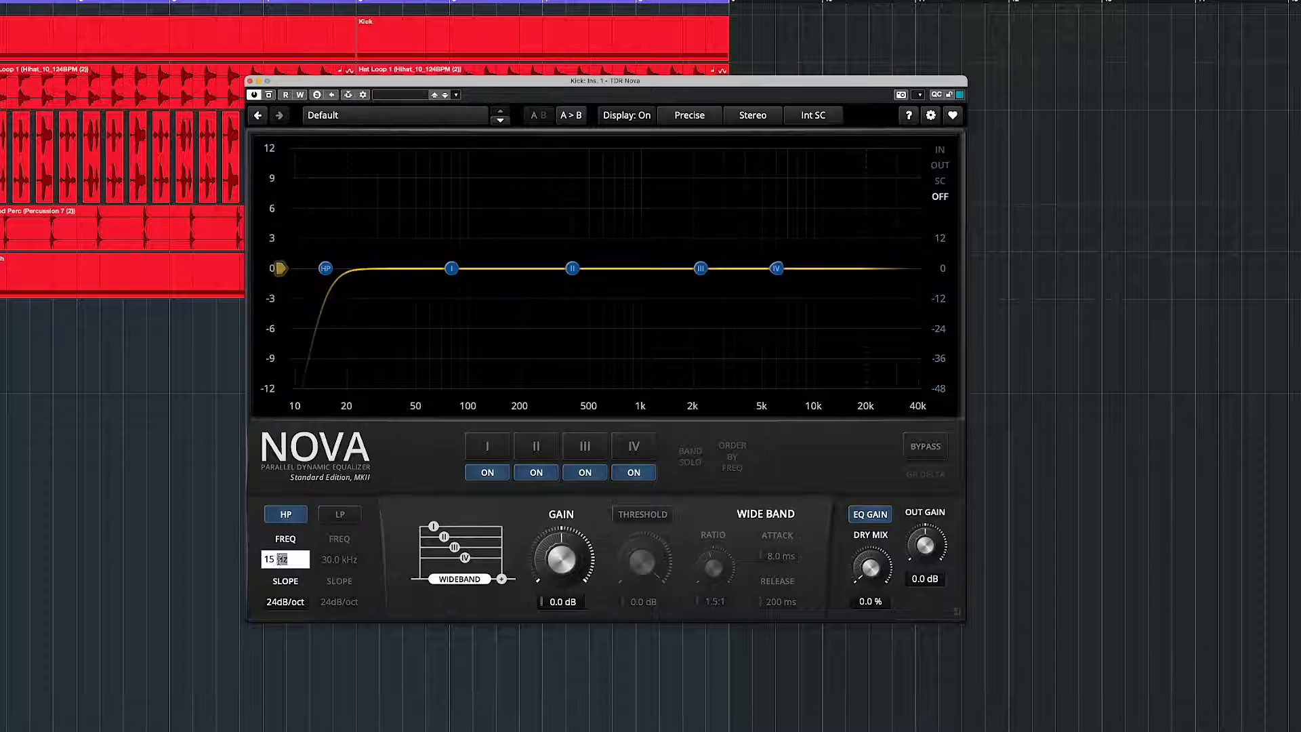
pyautogui.moveTo(278, 559); pyautogui.dragTo(239, 560)
pyautogui.write('20')
pyautogui.press('Return')
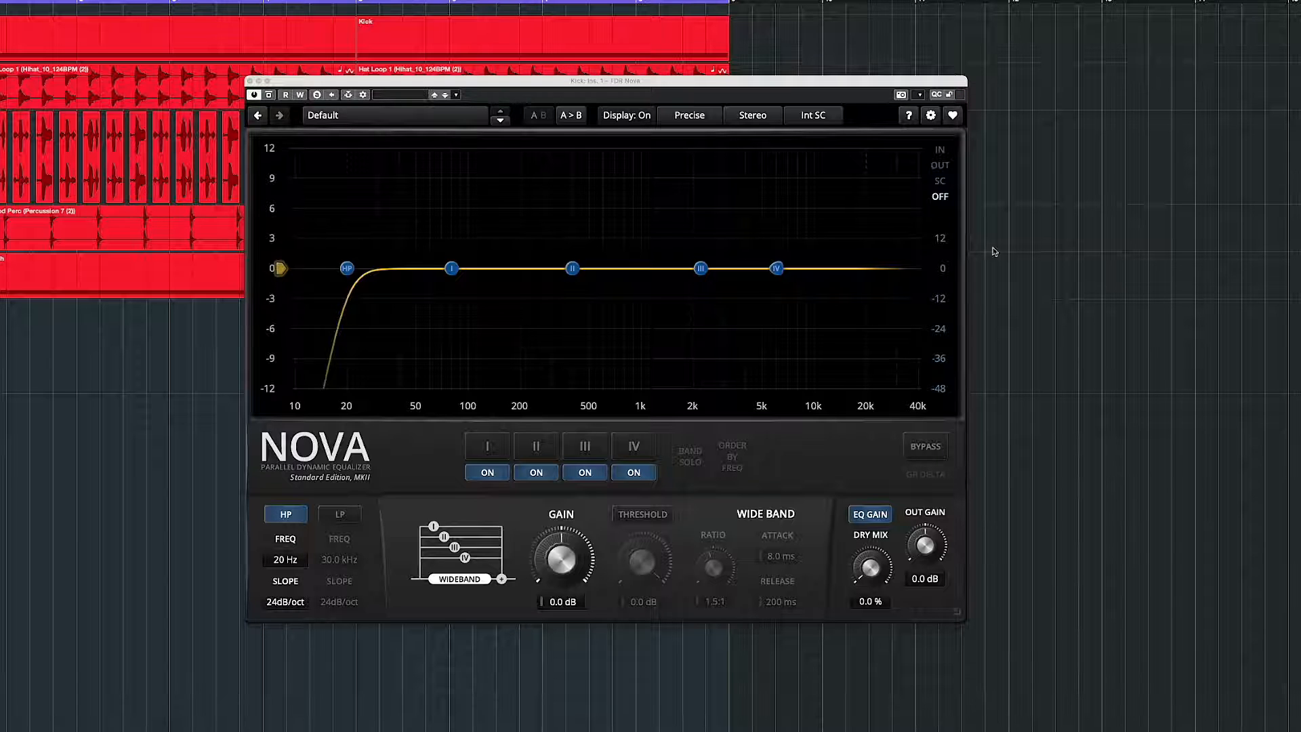
# Set Nova's analyser to show the output signal and play the project to examine the kick's spectrum
pyautogui.click(941, 167)
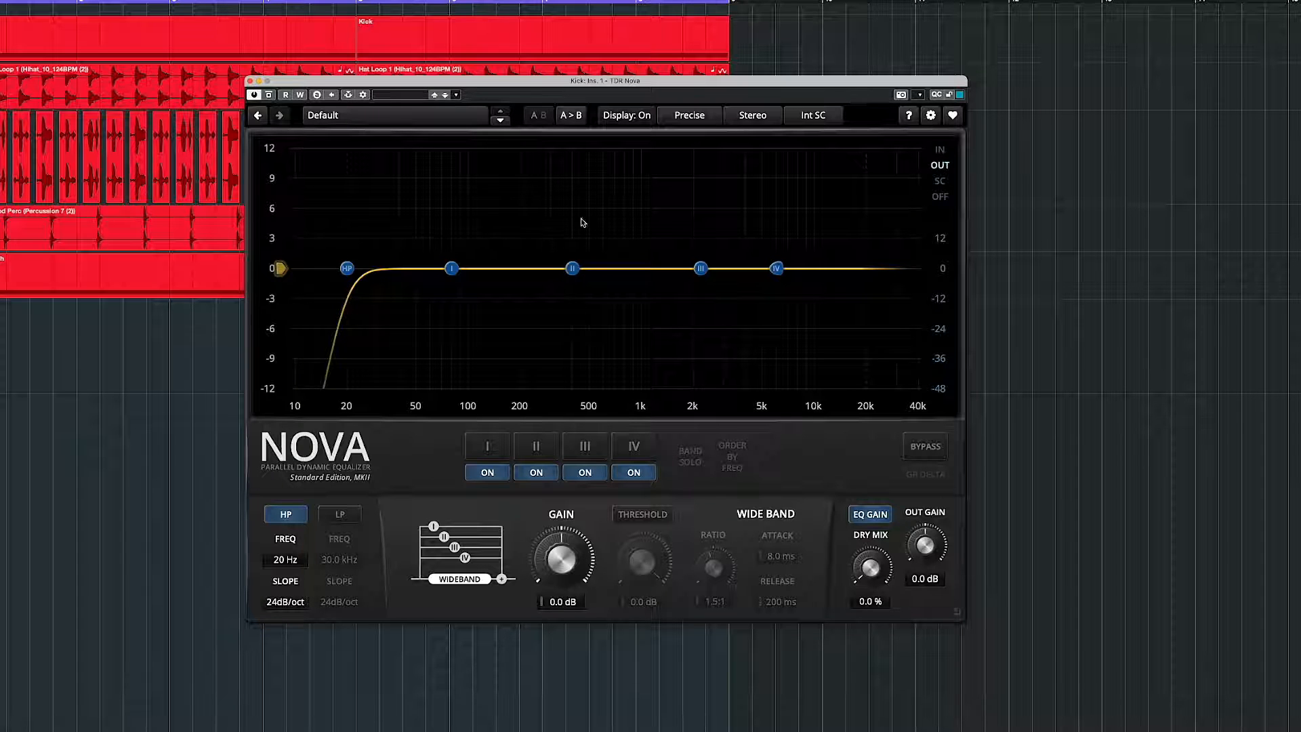
pyautogui.press('space')
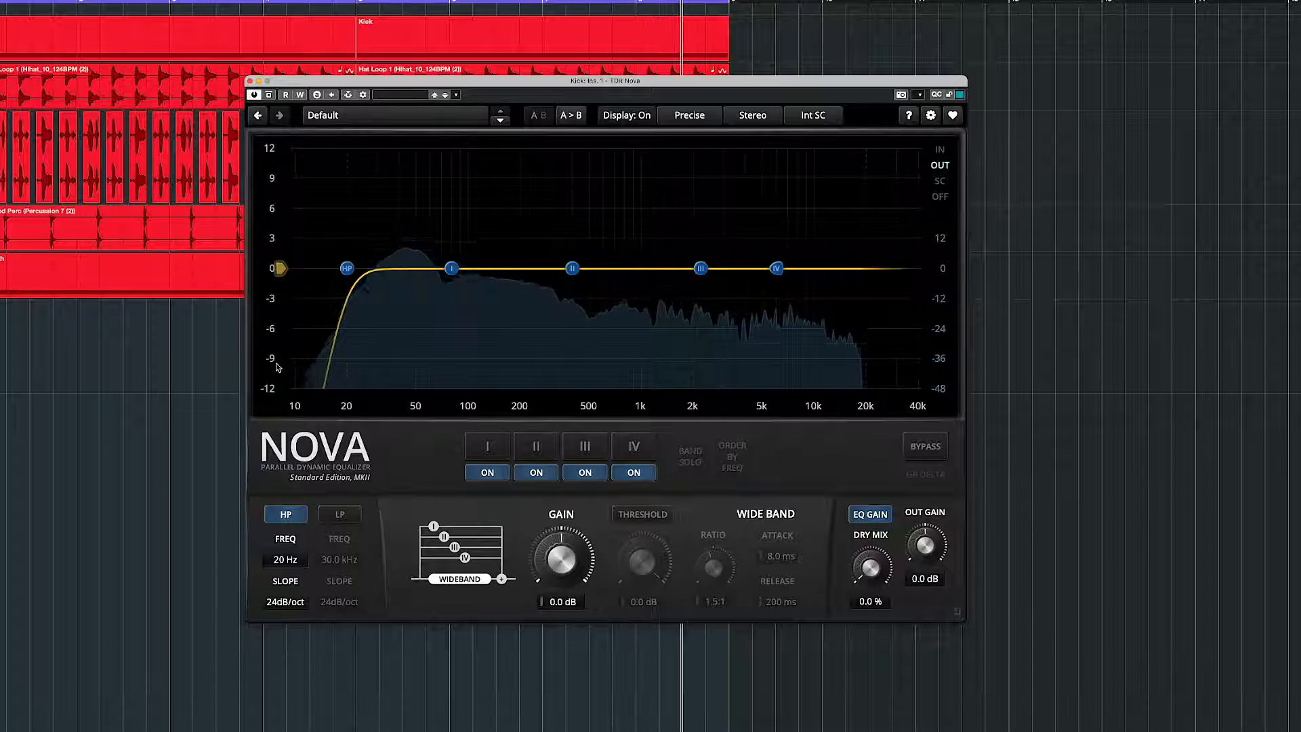
pyautogui.press('space')
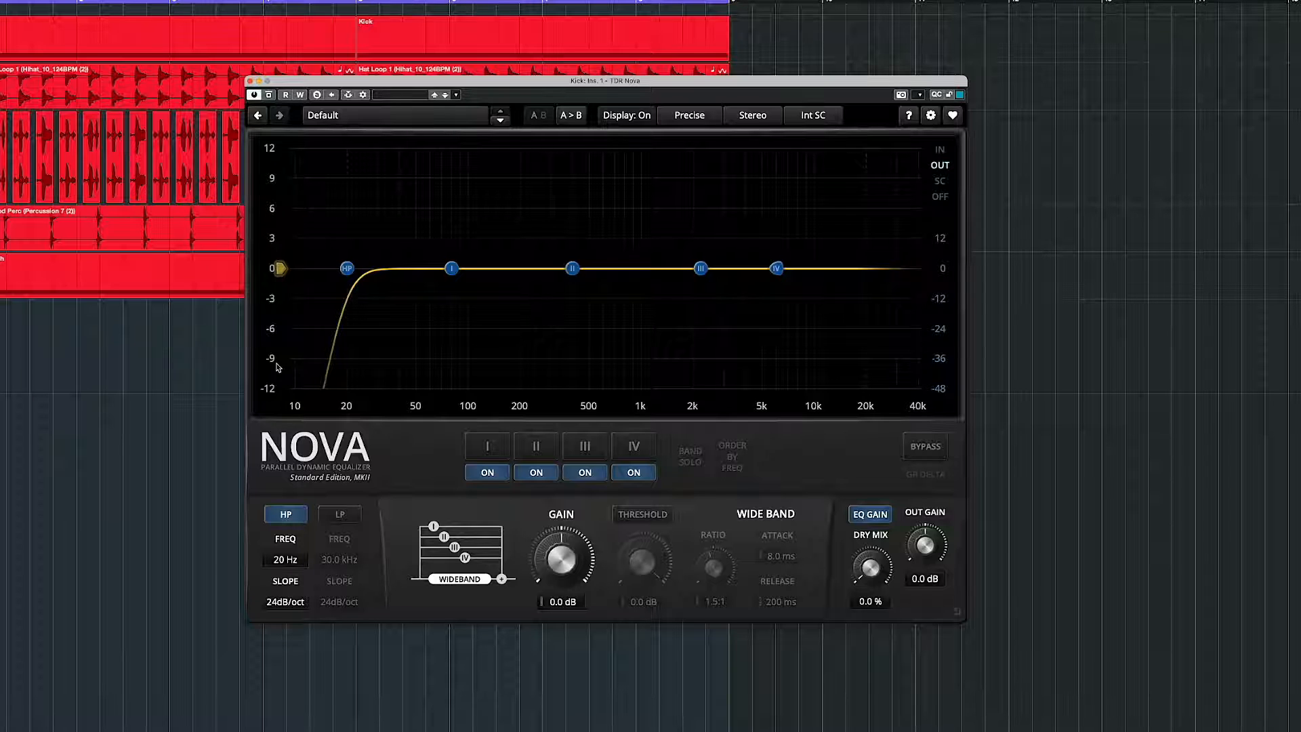
# Boost the kick's low end during playback with band I at about 53 Hz and 2.1 dB of gain
pyautogui.click(452, 269)
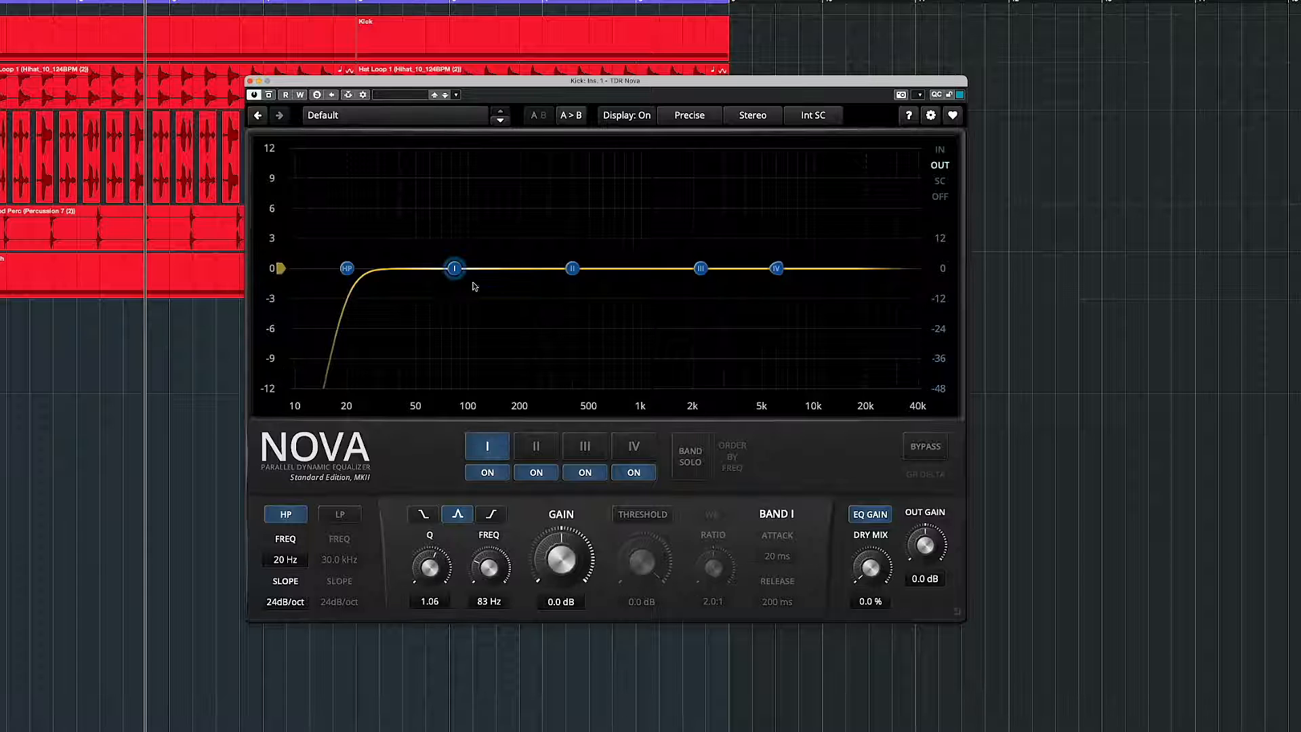
pyautogui.press('space')
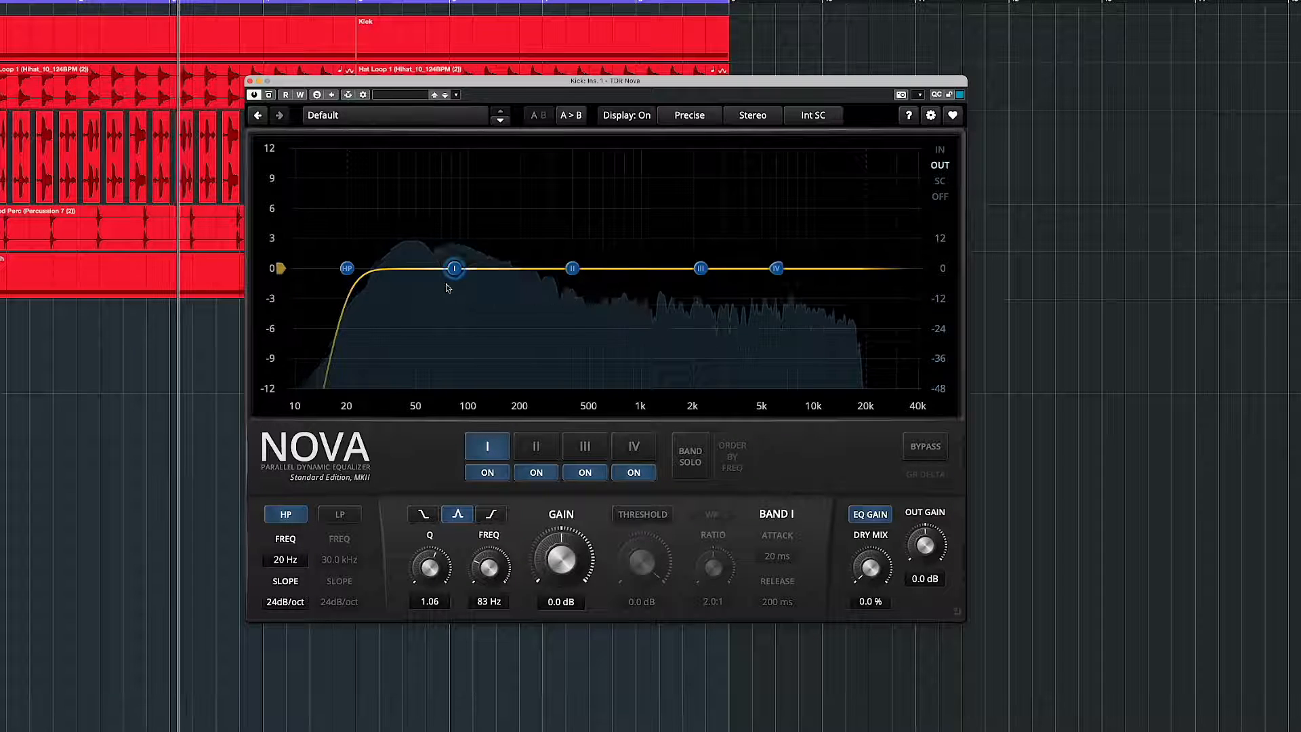
pyautogui.moveTo(449, 272); pyautogui.dragTo(419, 246)
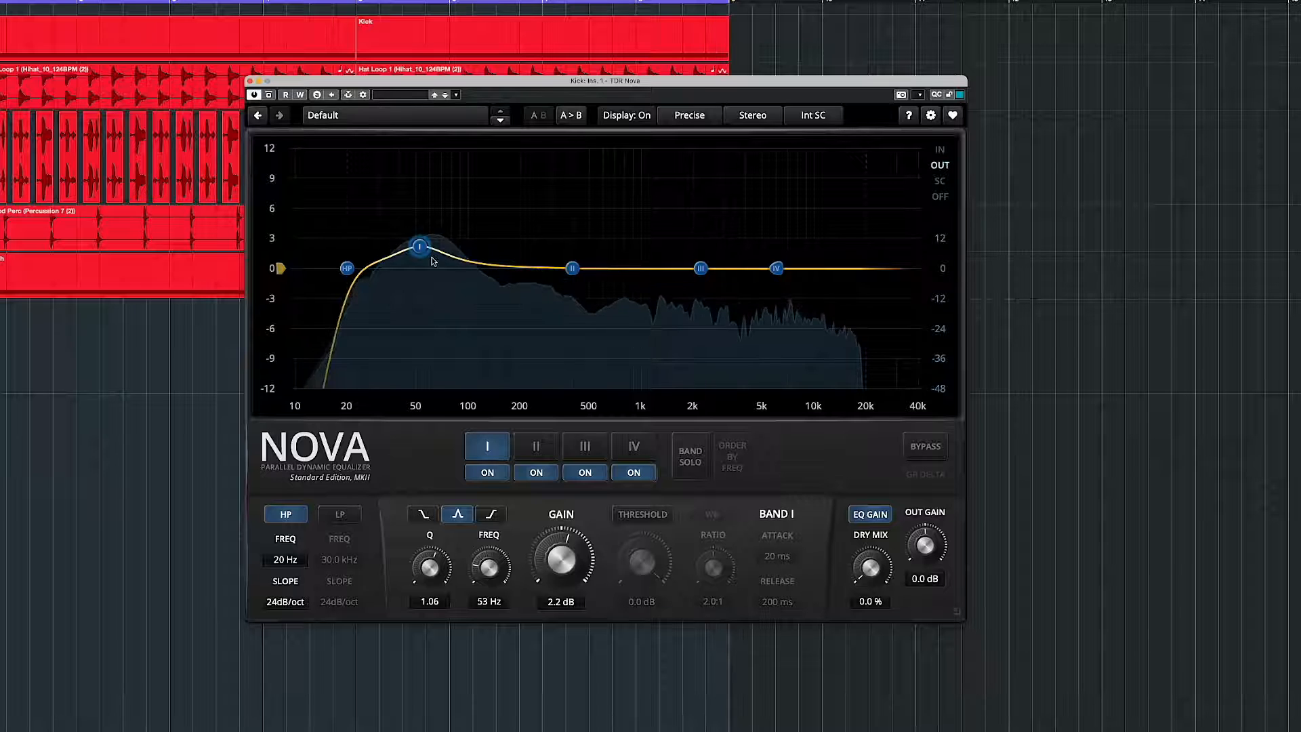
pyautogui.moveTo(420, 248); pyautogui.dragTo(420, 249)
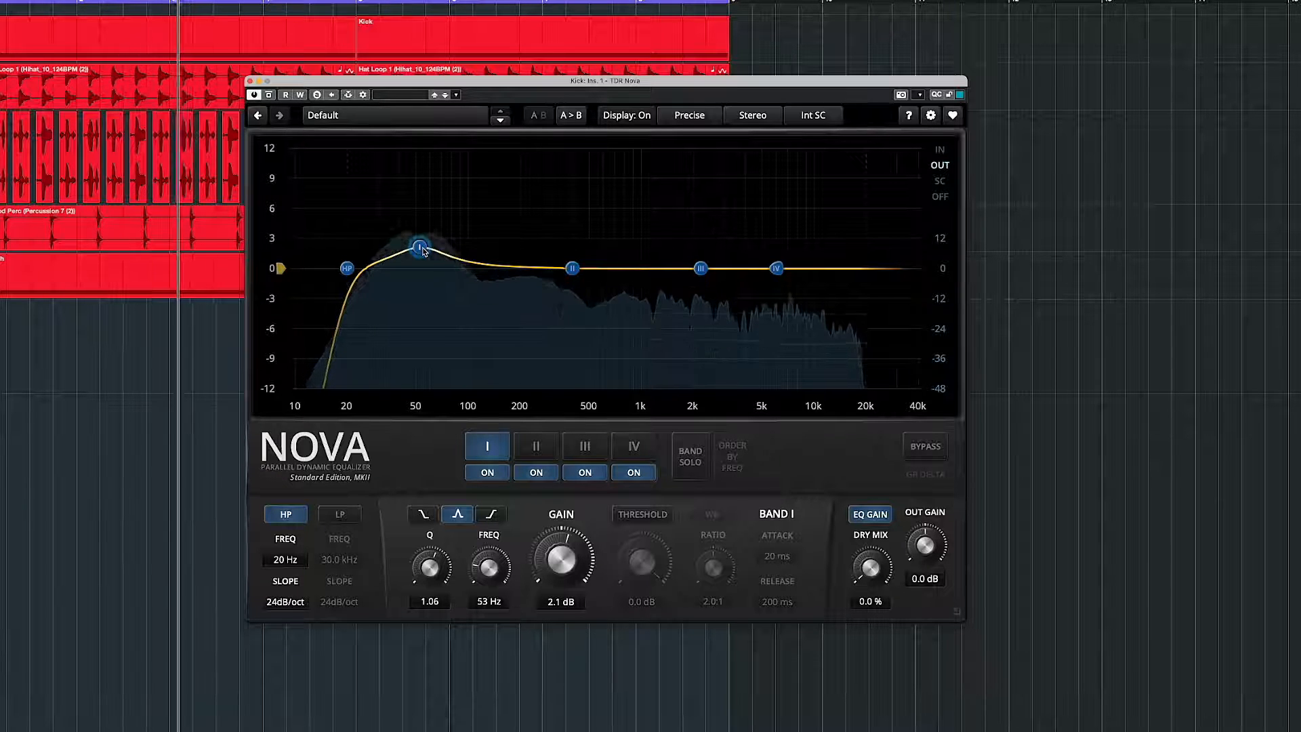
pyautogui.press('space')
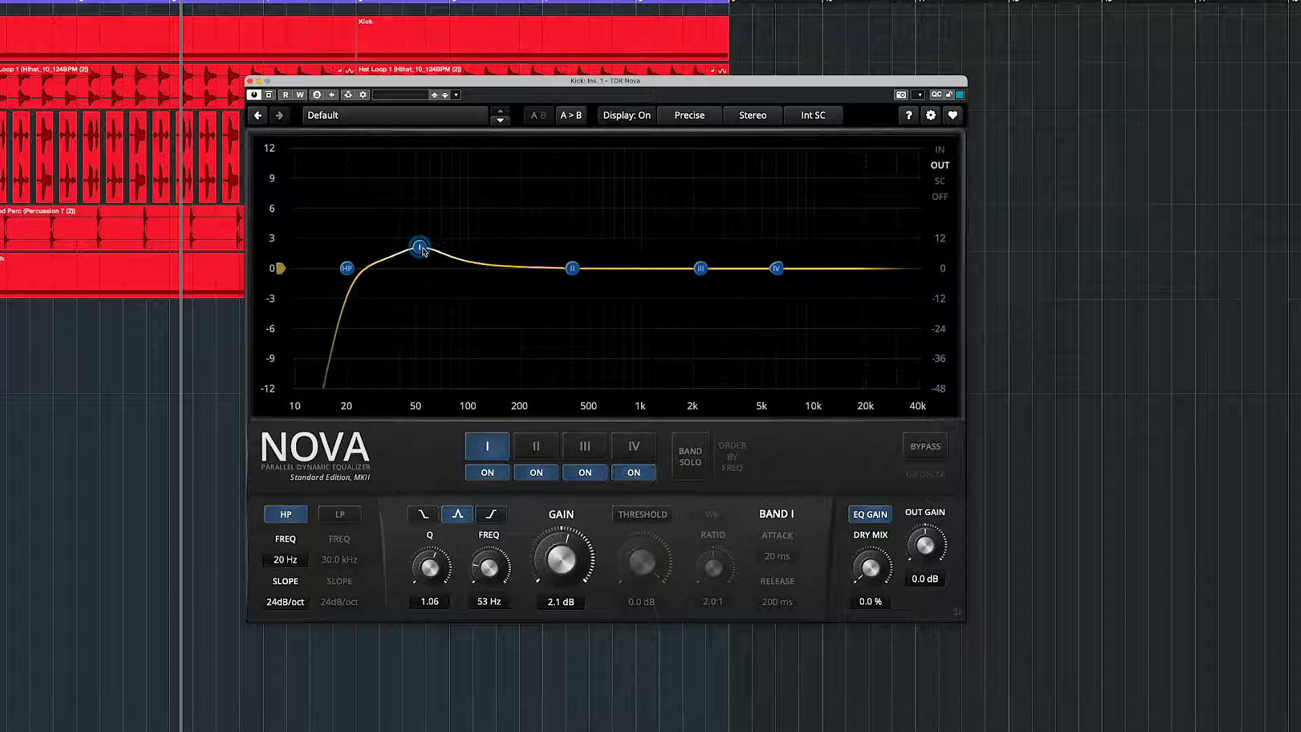
# Audition a deep band II cut of about 11.1 dB at 427 Hz, then bring the gain back to about 0 dB
pyautogui.moveTo(573, 269); pyautogui.dragTo(584, 269)
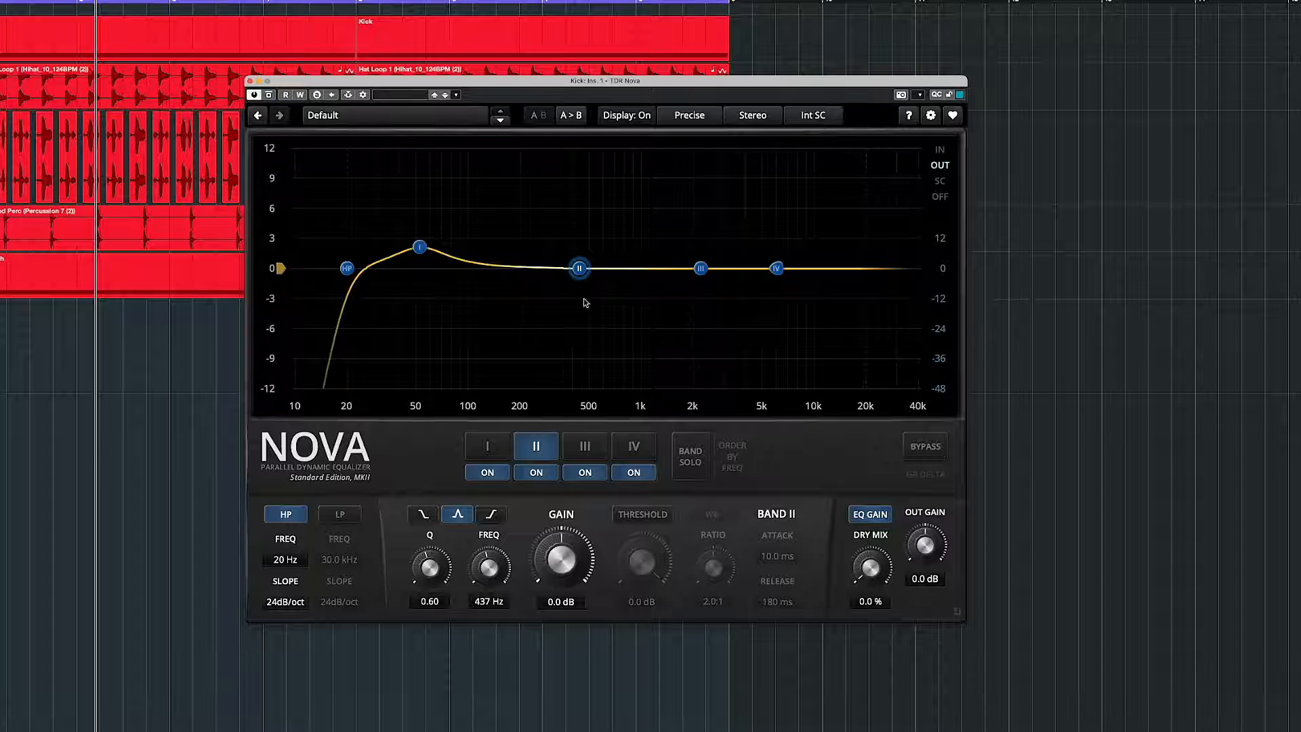
pyautogui.press('space')
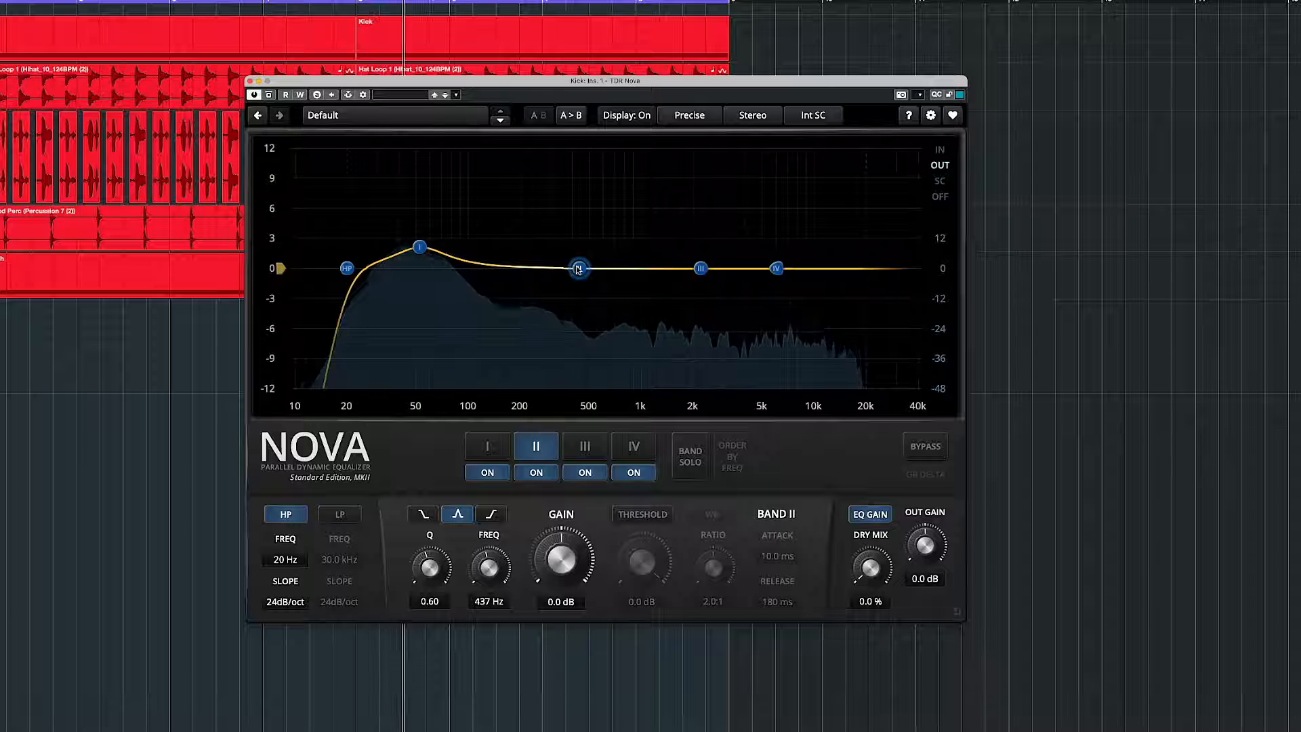
pyautogui.moveTo(579, 269); pyautogui.dragTo(577, 380)
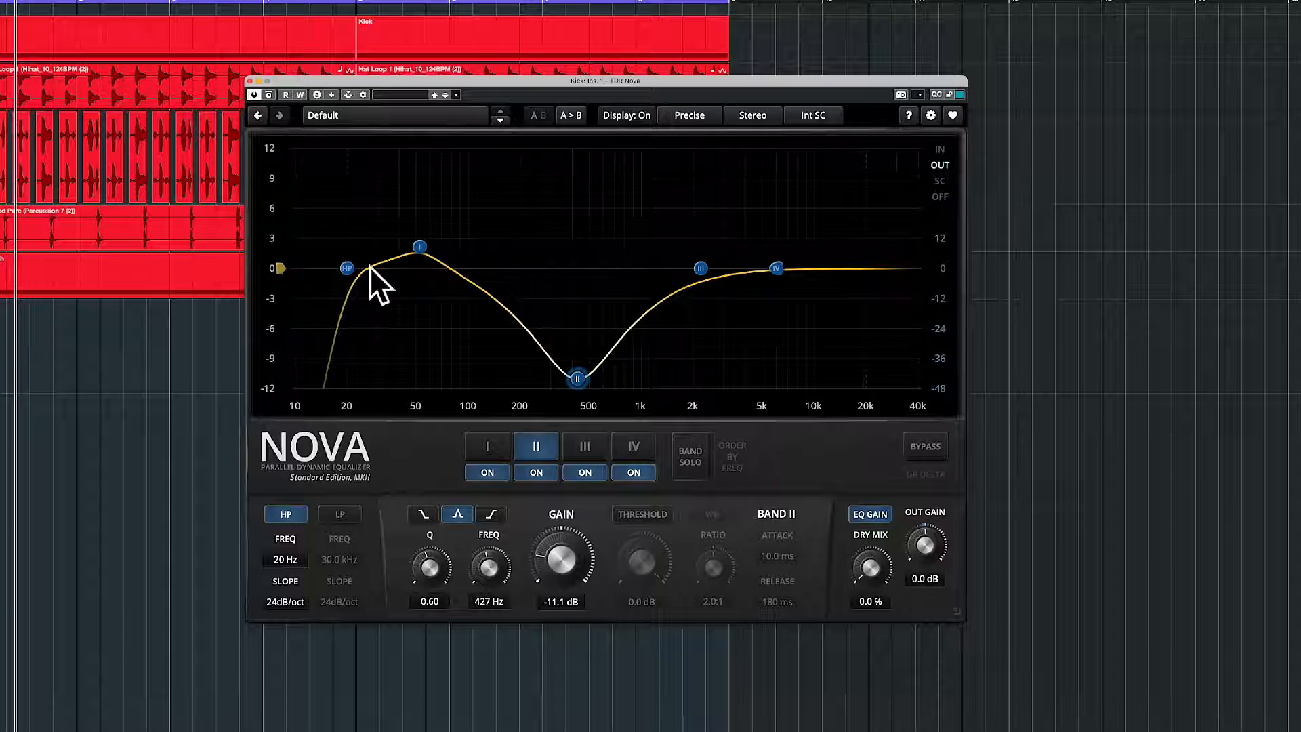
pyautogui.press('space')
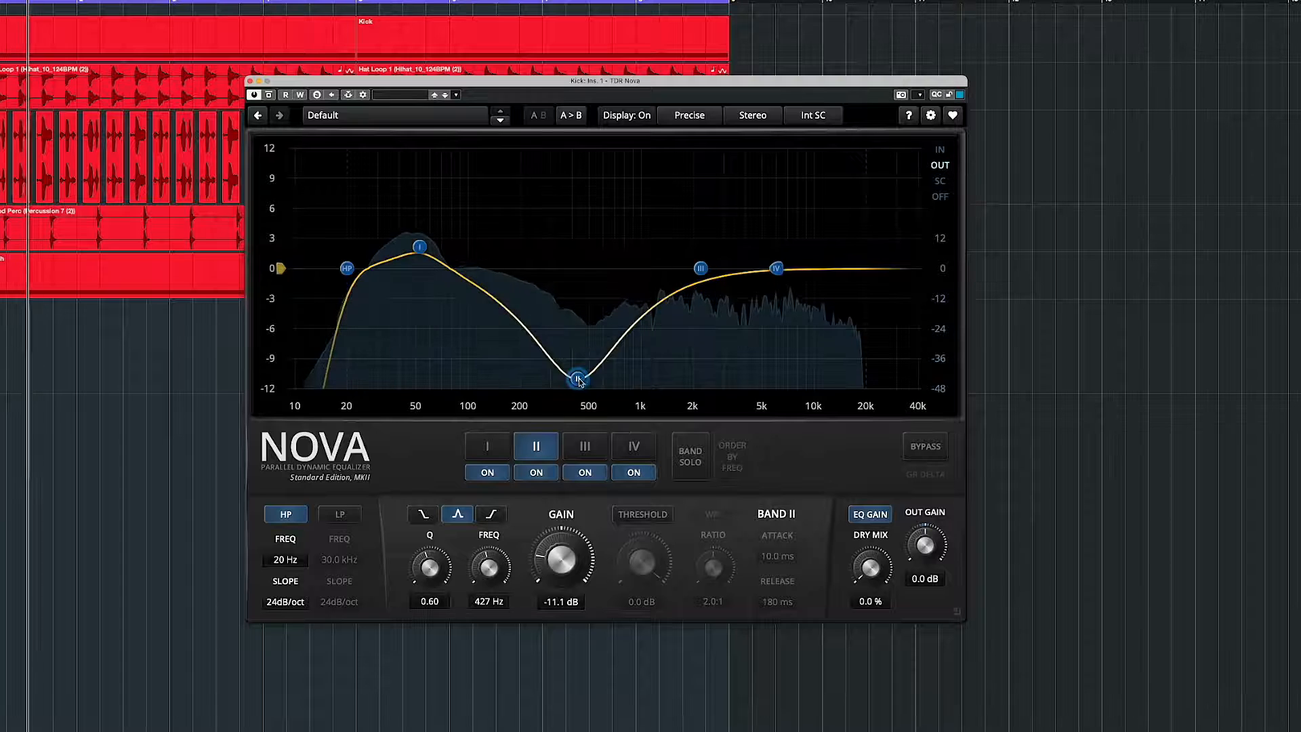
pyautogui.moveTo(577, 378); pyautogui.dragTo(572, 271)
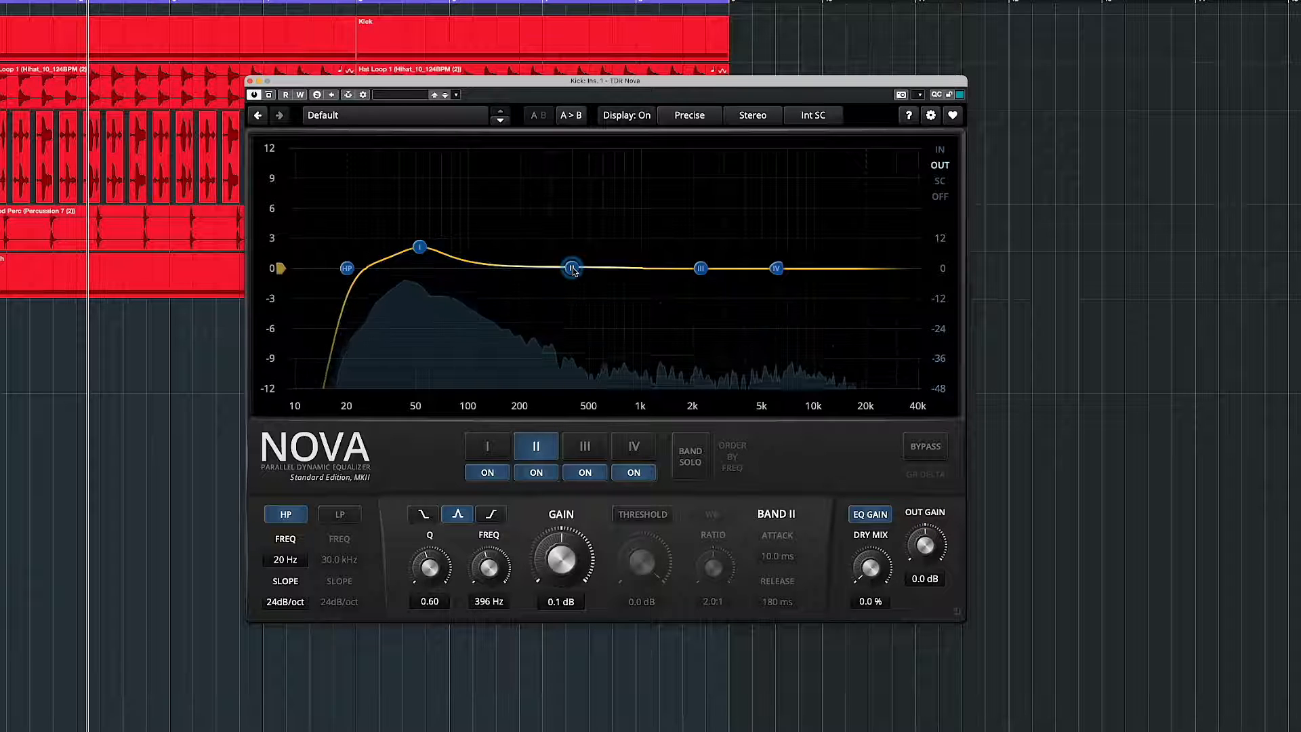
# Replay the kick from the start and make a gentle band II cut of about 1.3 dB at 427 Hz
pyautogui.press('KP_Decimal')
pyautogui.press('space')
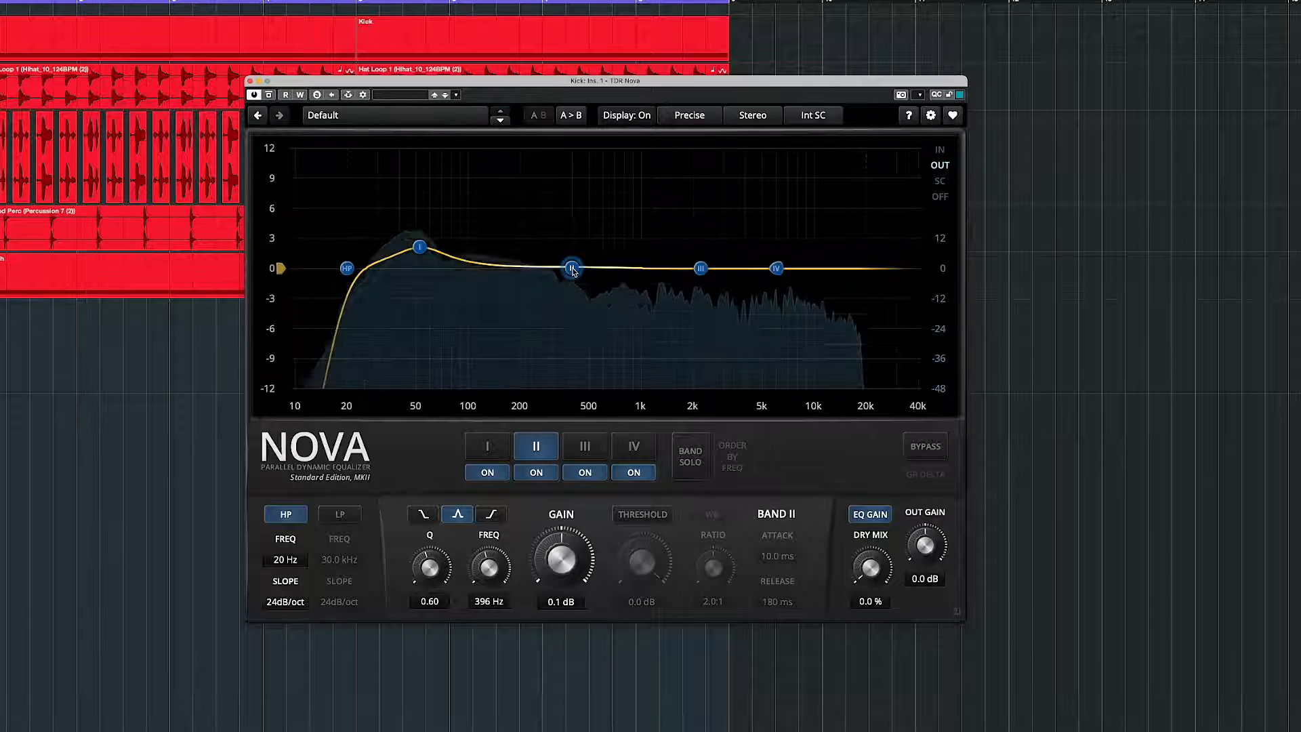
pyautogui.moveTo(572, 271); pyautogui.dragTo(578, 285)
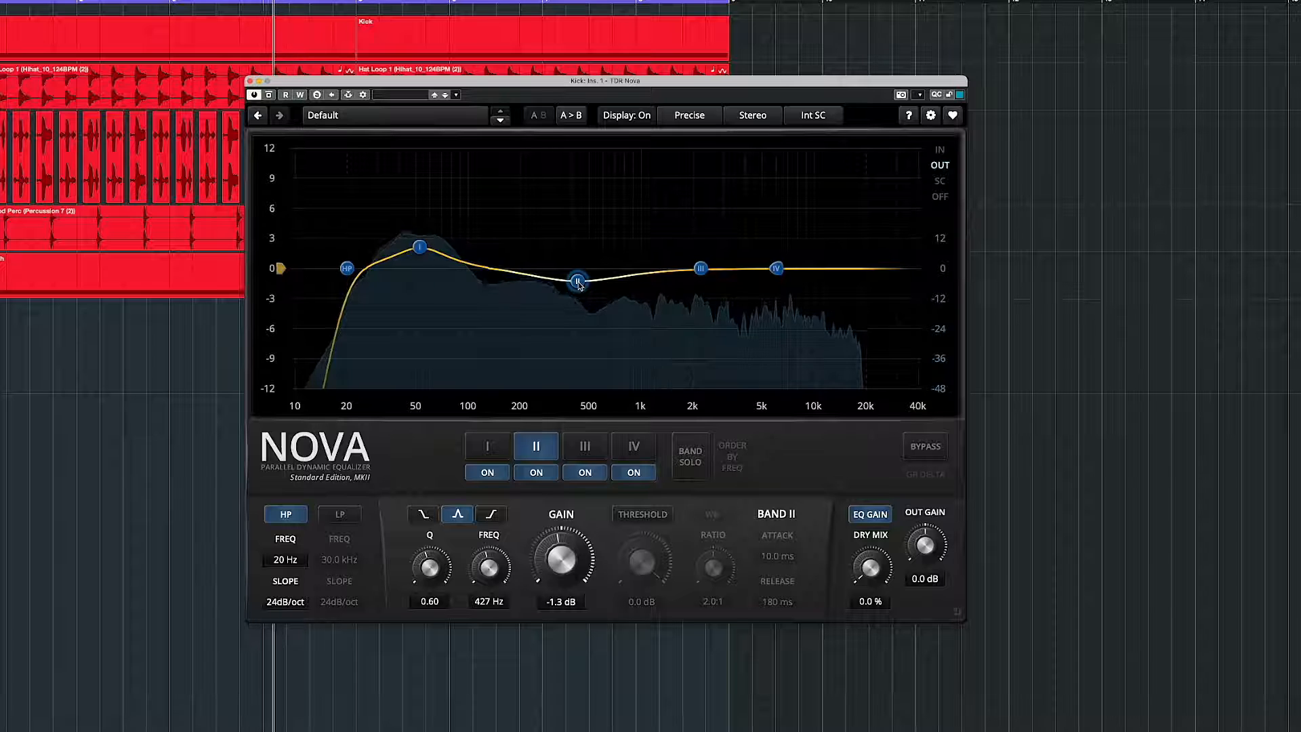
# Check band II's effect on the kick by soloing and unsoloing it, then switching it off and back on
pyautogui.click(681, 450)
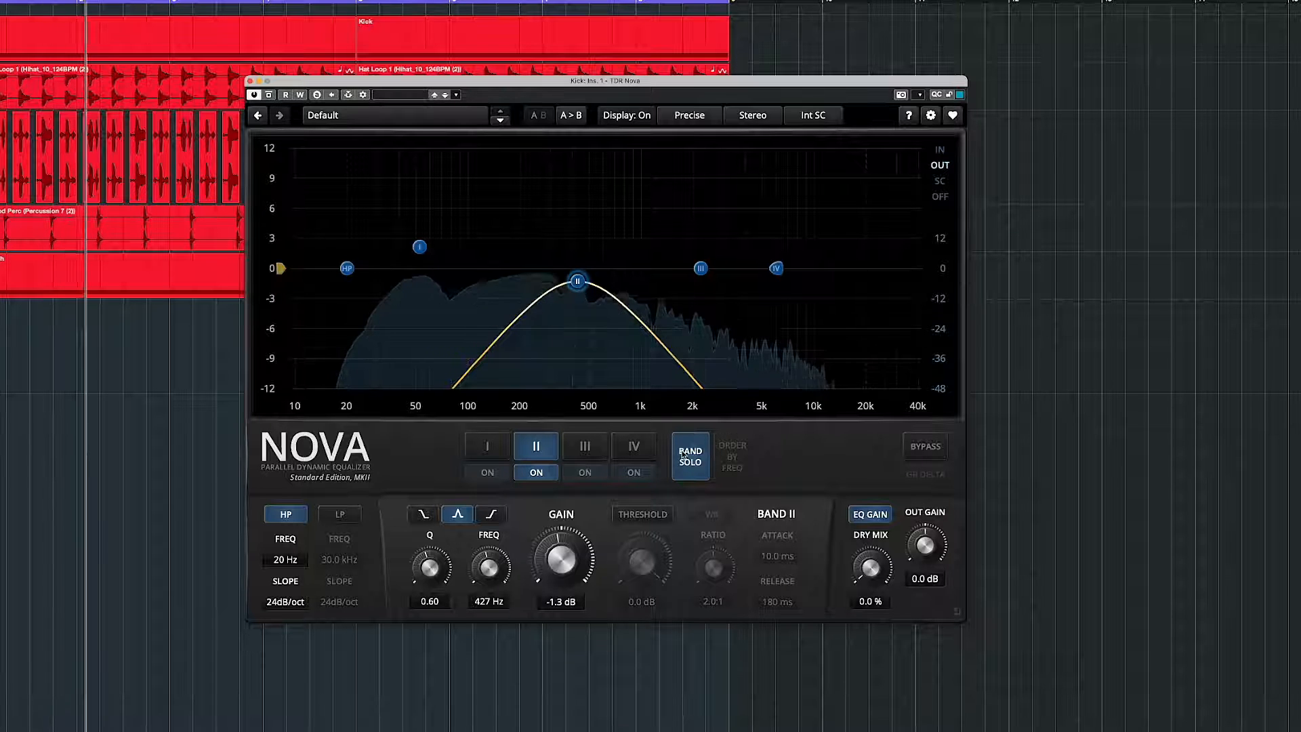
pyautogui.click(689, 456)
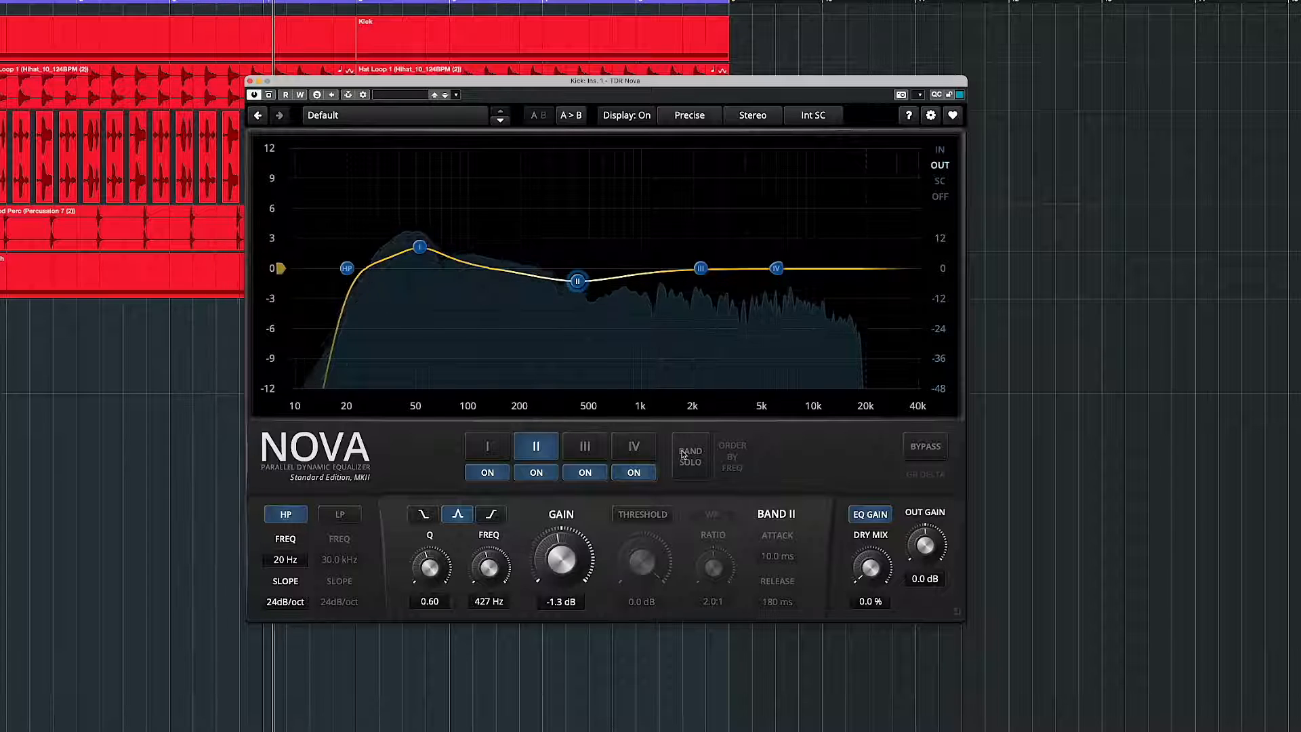
pyautogui.click(540, 477)
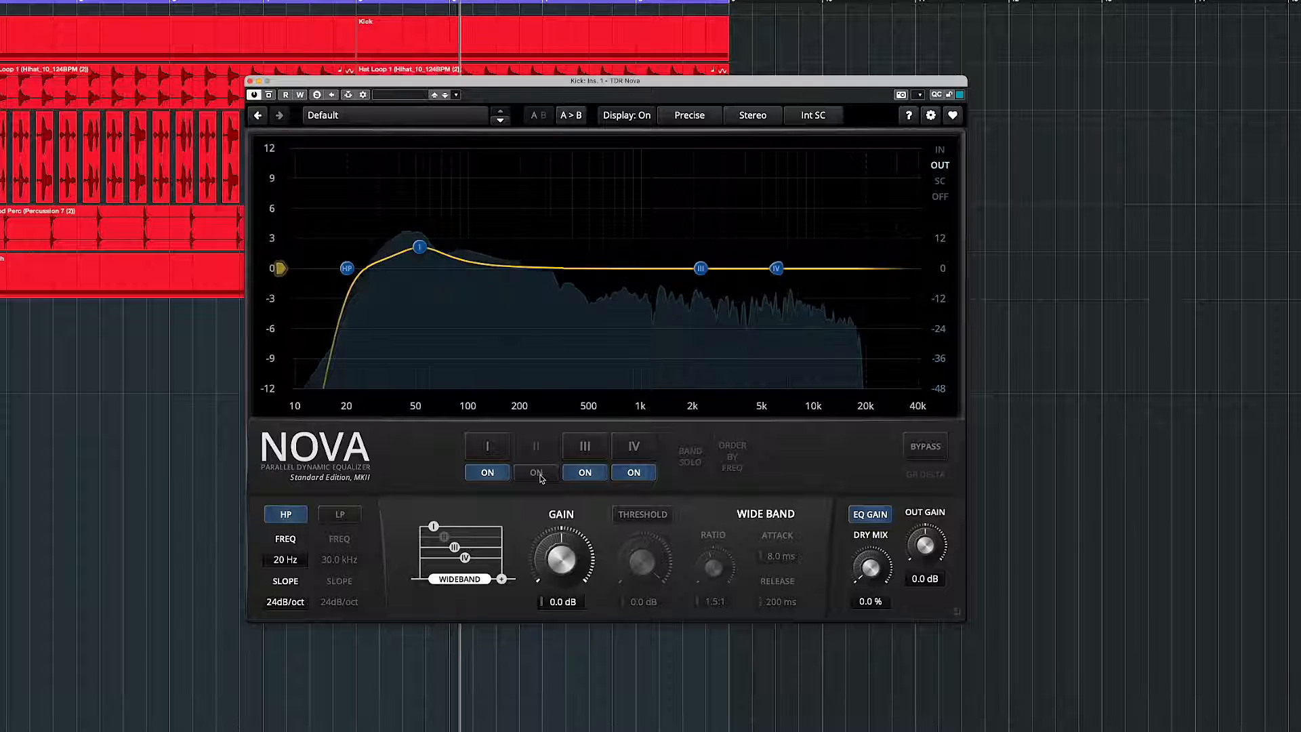
pyautogui.click(540, 477)
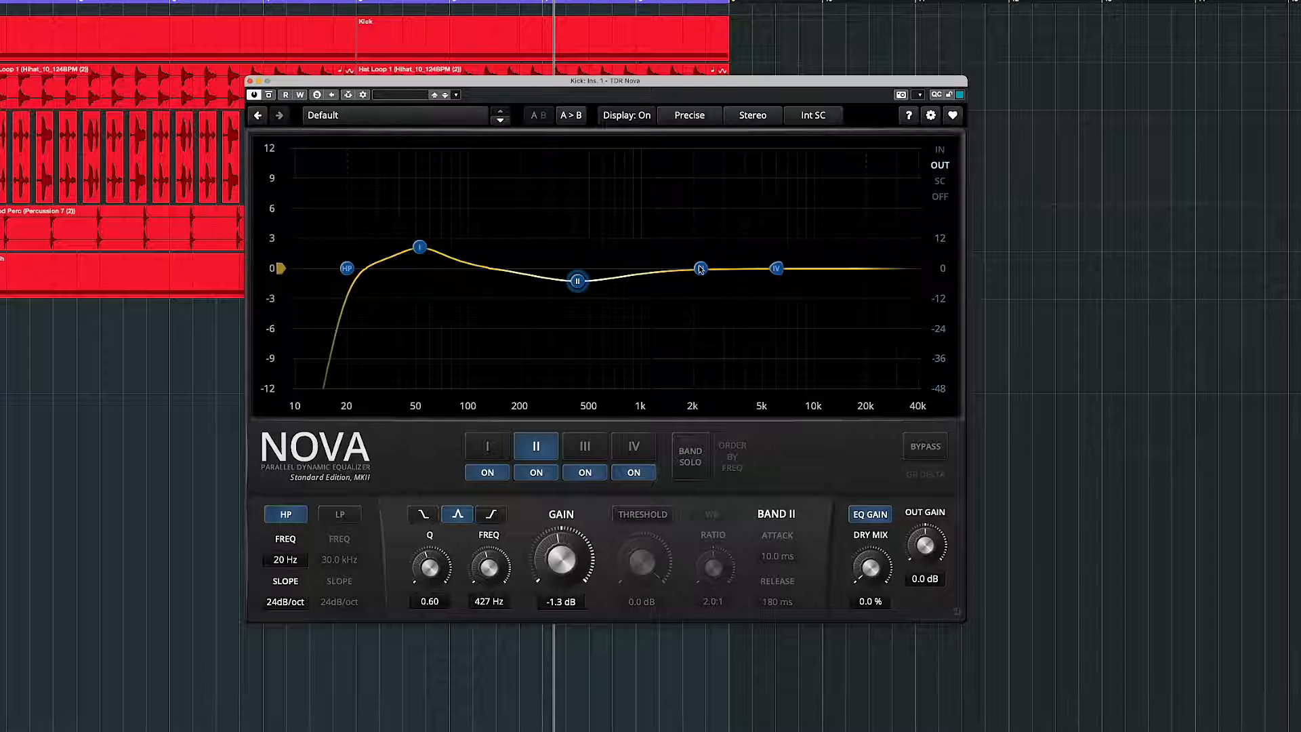
# Boost the kick's upper mids during playback with band III at about 1932 Hz and 1.3 dB of gain
pyautogui.moveTo(701, 269); pyautogui.dragTo(695, 254)
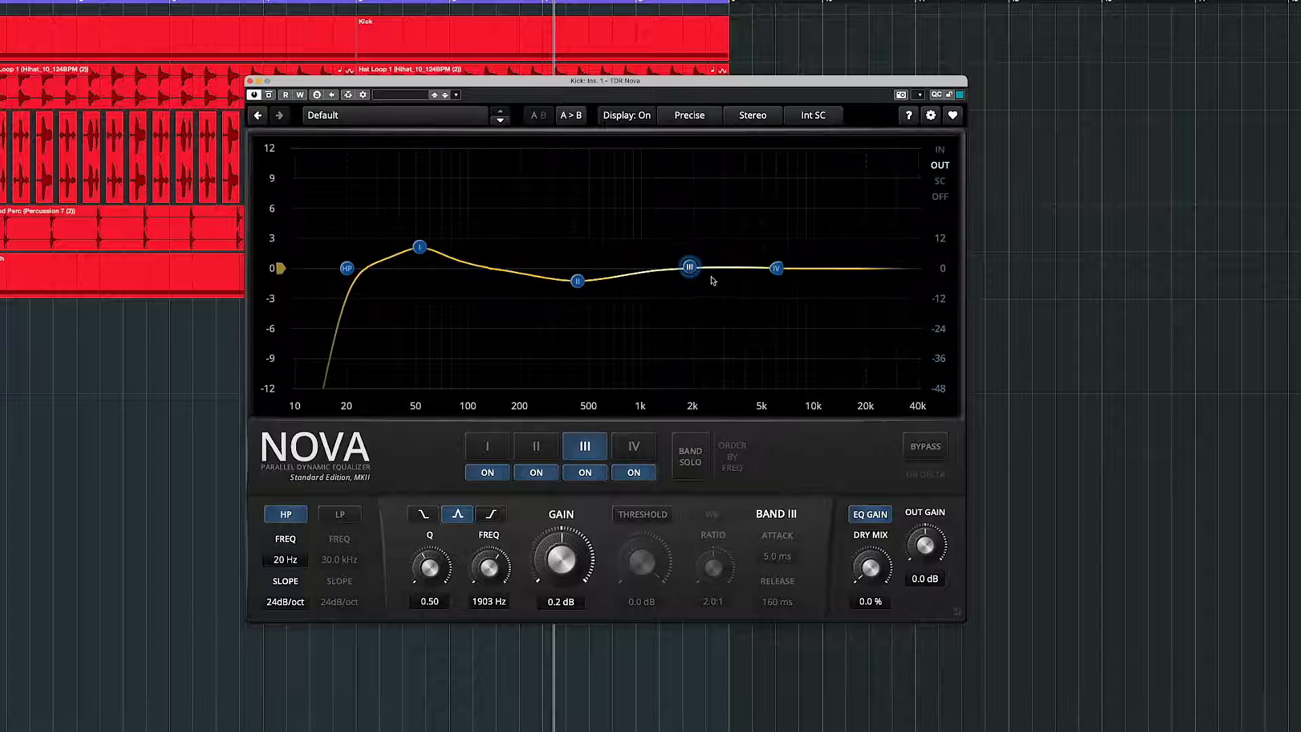
pyautogui.press('space')
pyautogui.moveTo(690, 267)
pyautogui.mouseDown()
pyautogui.moveTo(694, 181)
pyautogui.moveTo(688, 267)
pyautogui.moveTo(693, 257)
pyautogui.mouseUp()
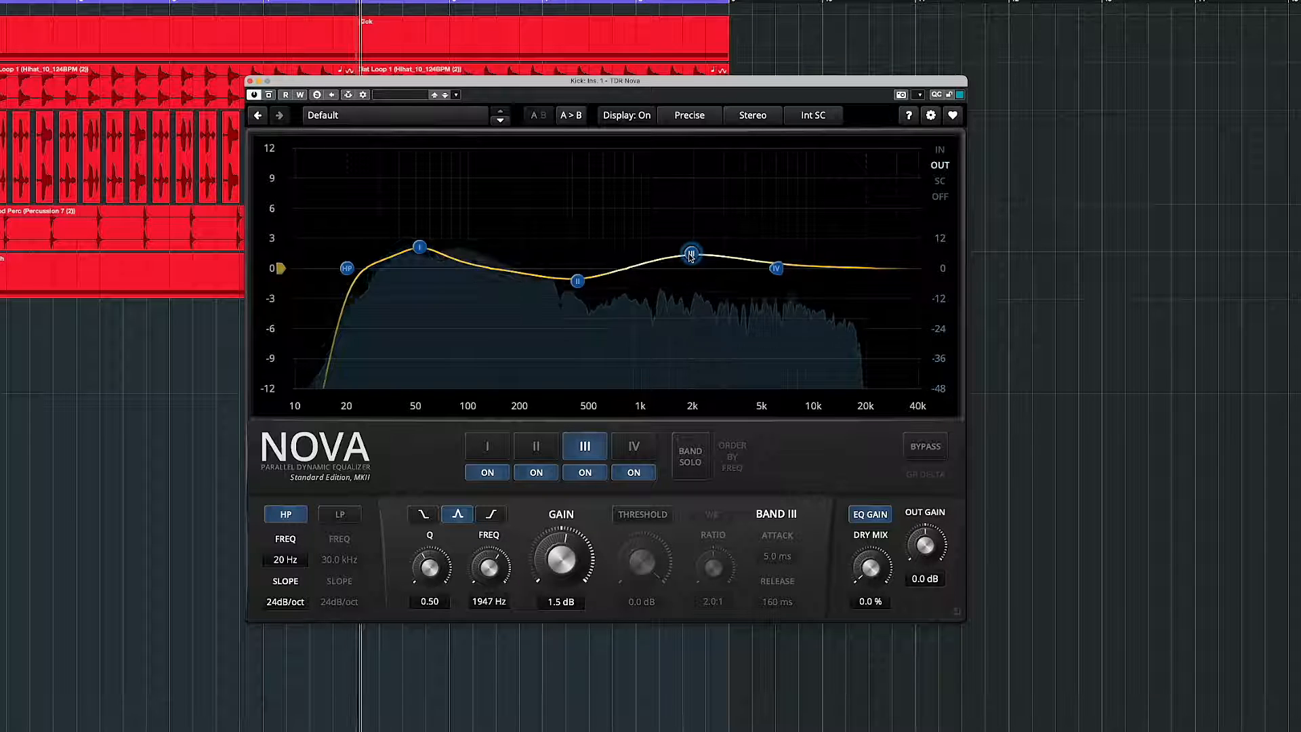
pyautogui.moveTo(689, 253); pyautogui.dragTo(689, 256)
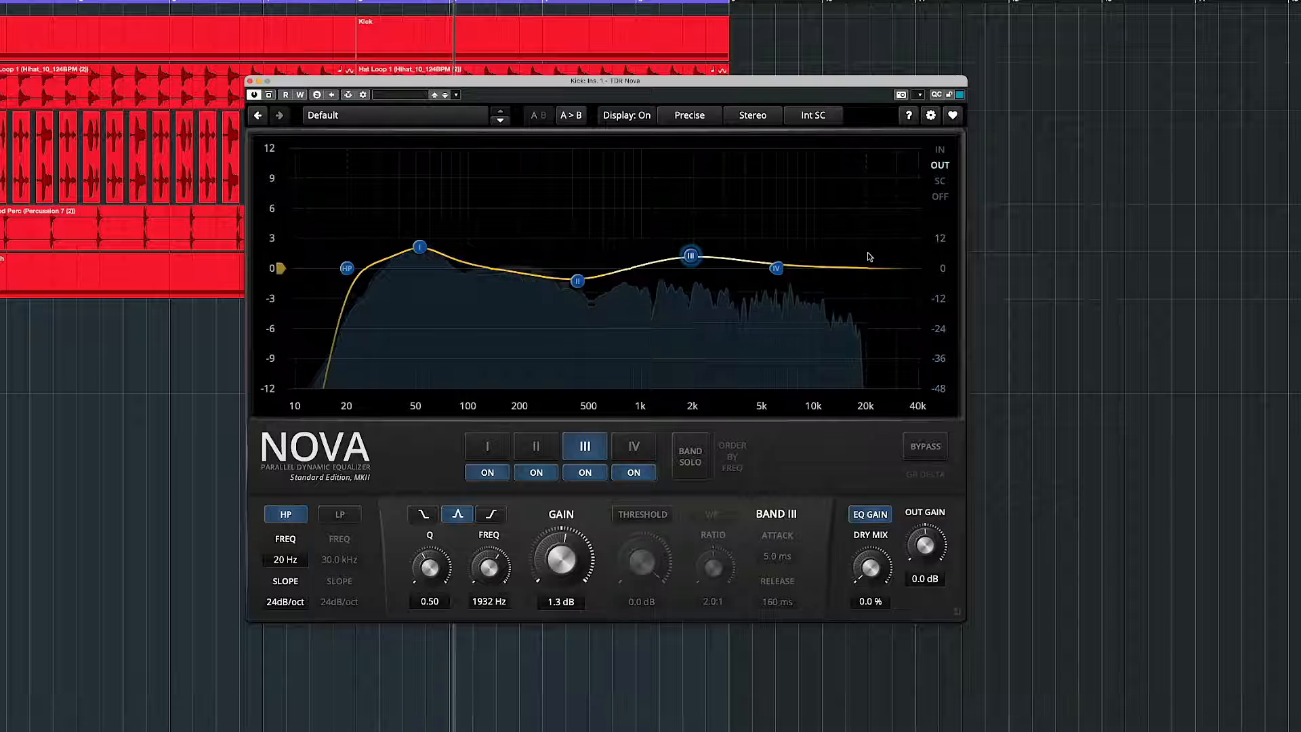
# Compare the kick with and without band III by switching the band off and back on during playback
pyautogui.click(580, 473)
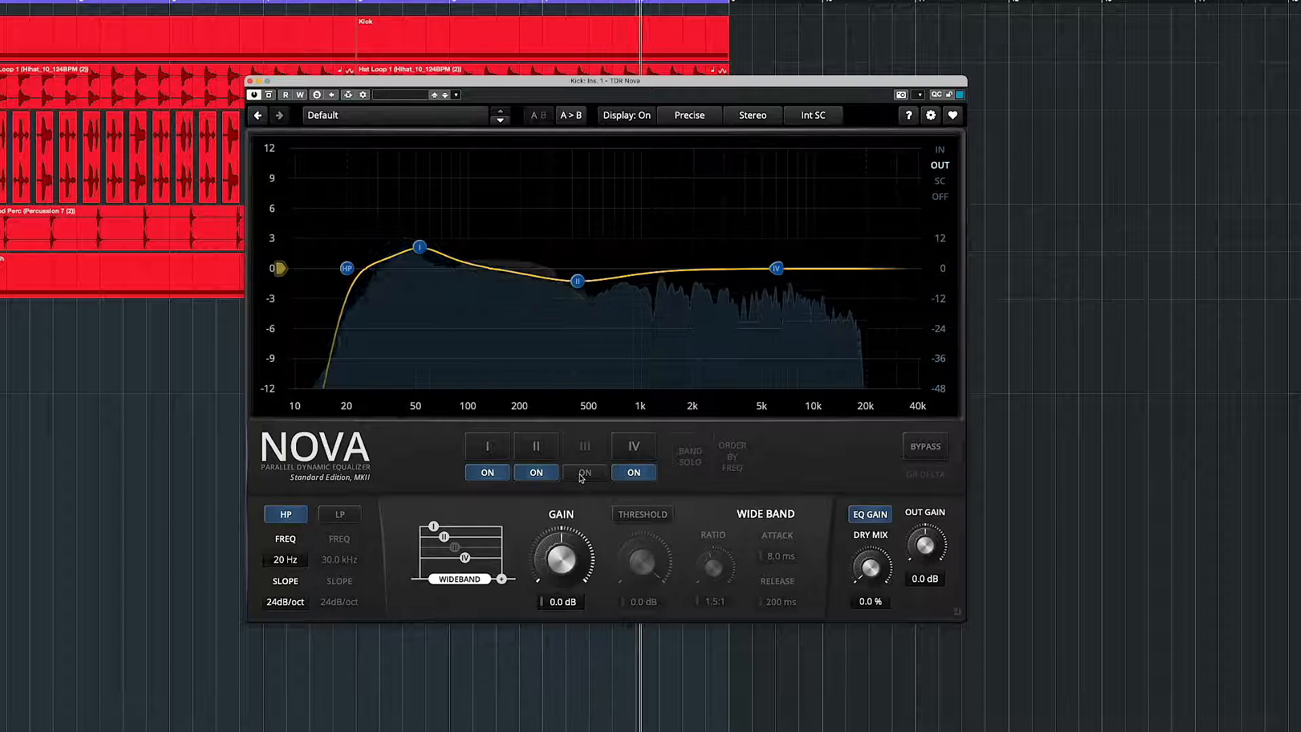
pyautogui.click(579, 474)
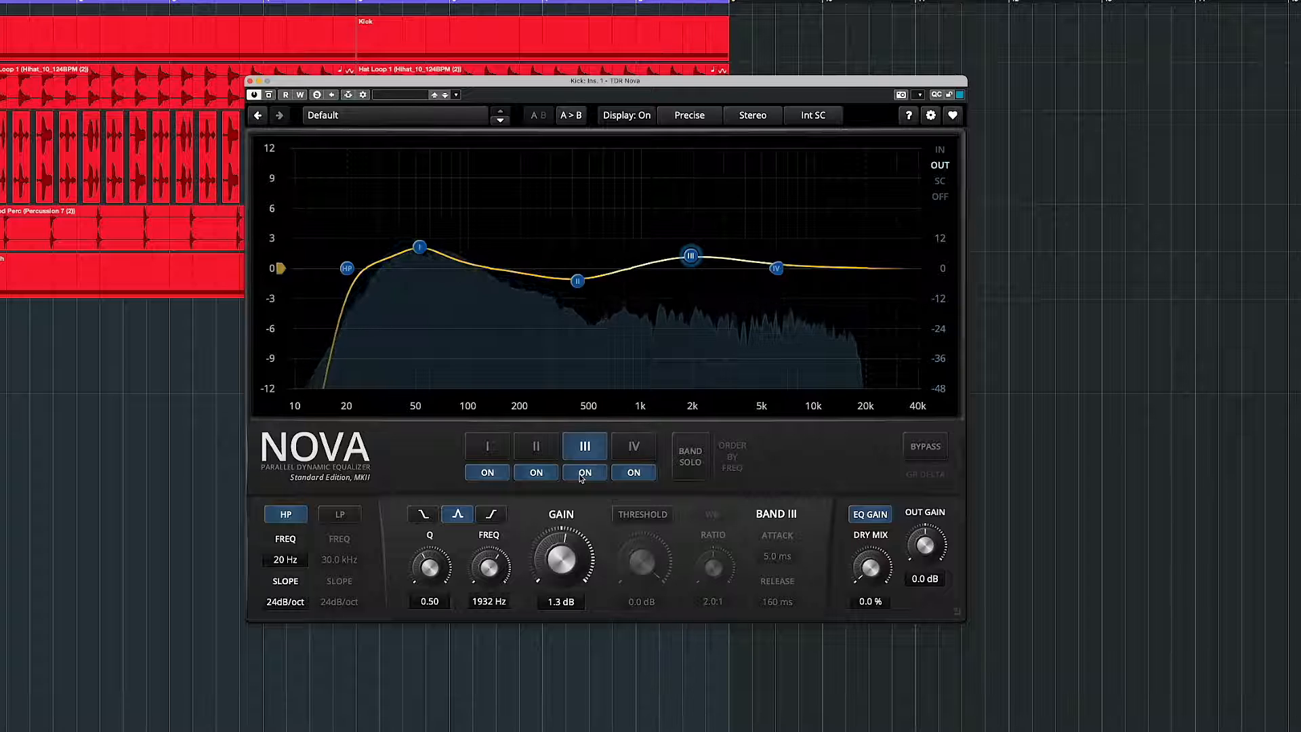
pyautogui.click(580, 477)
pyautogui.click(583, 473)
# Stop playback, lower band III's gain to about 0.7 dB and close the equaliser
pyautogui.press('space')
pyautogui.moveTo(689, 255); pyautogui.dragTo(689, 260)
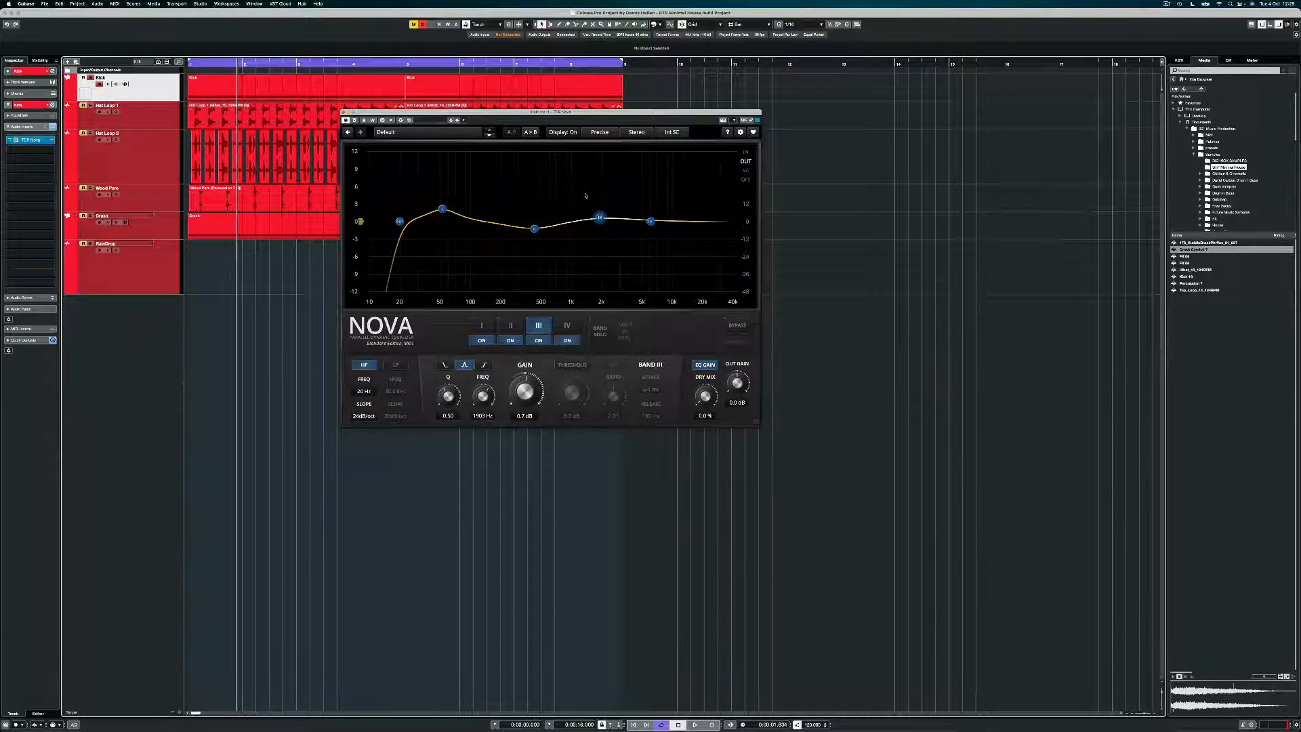
pyautogui.click(344, 113)
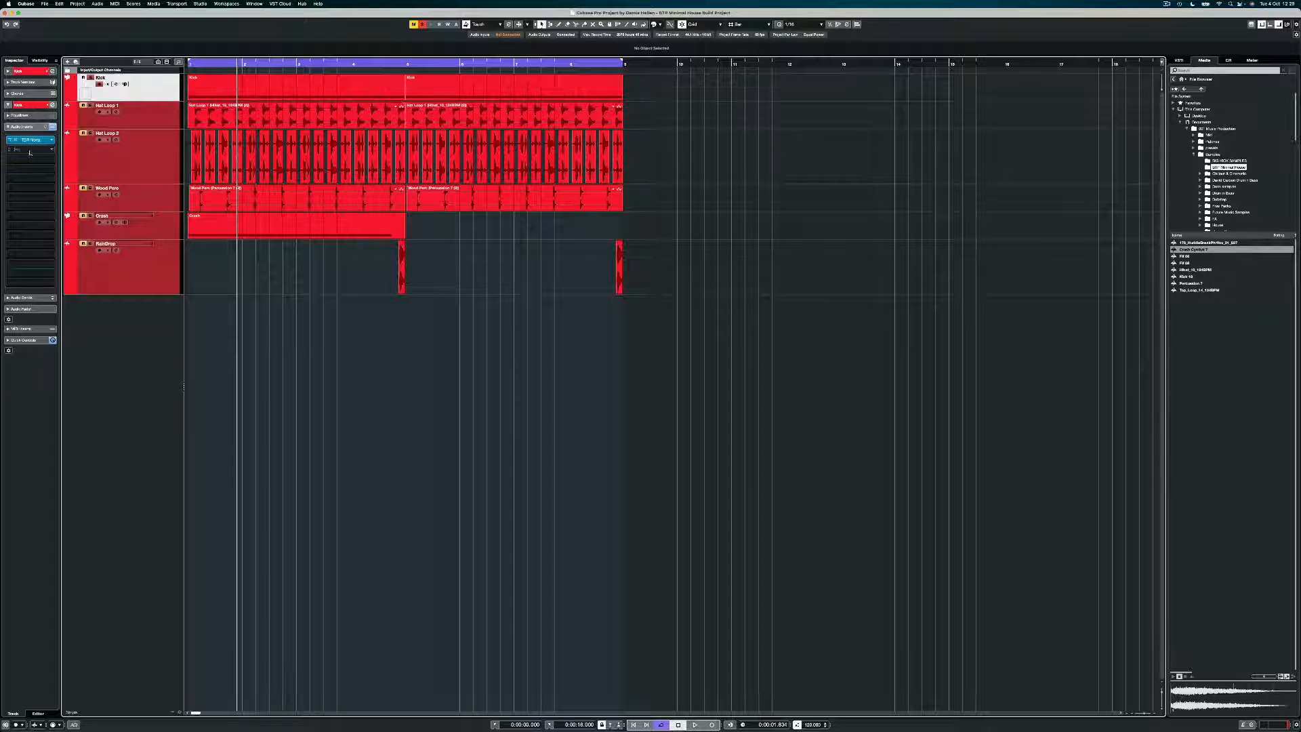
# In the Kick track's Sampler Control, move the amp envelope's fade-out node earlier at full level, then close the sampler view
pyautogui.click(124, 83)
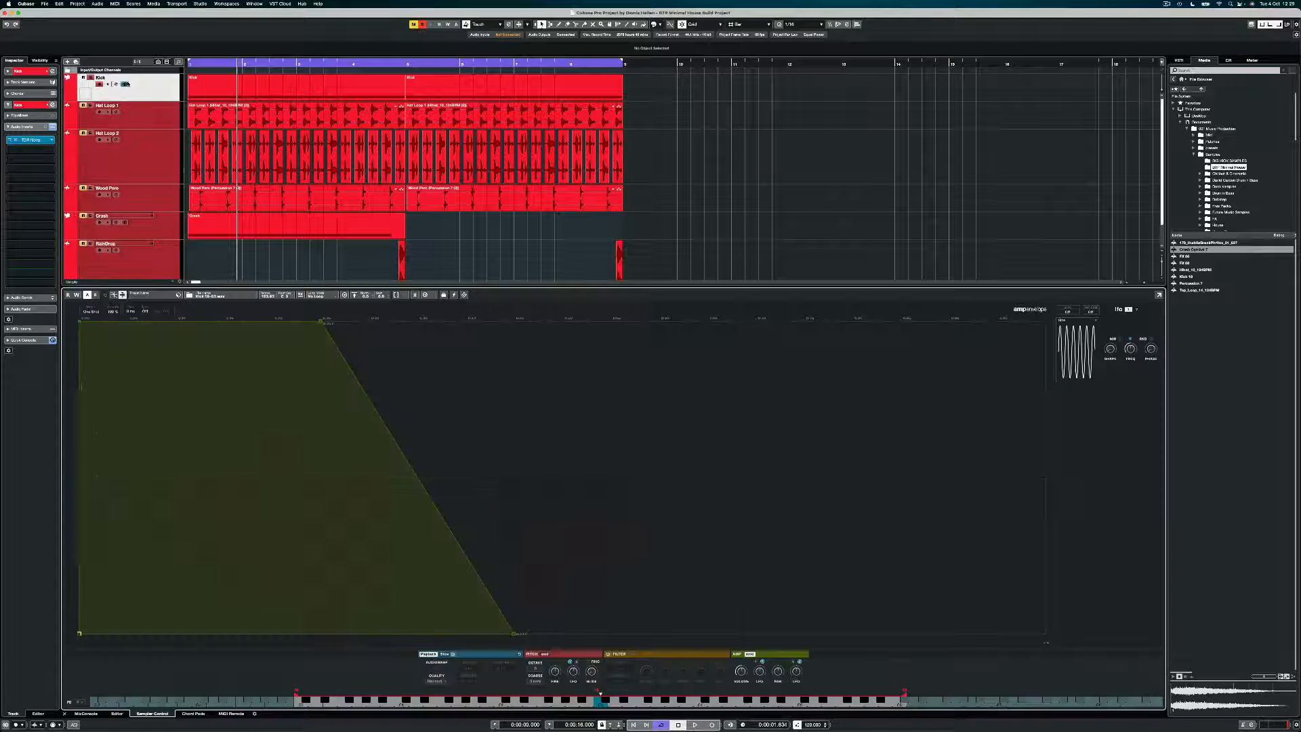
pyautogui.click(749, 653)
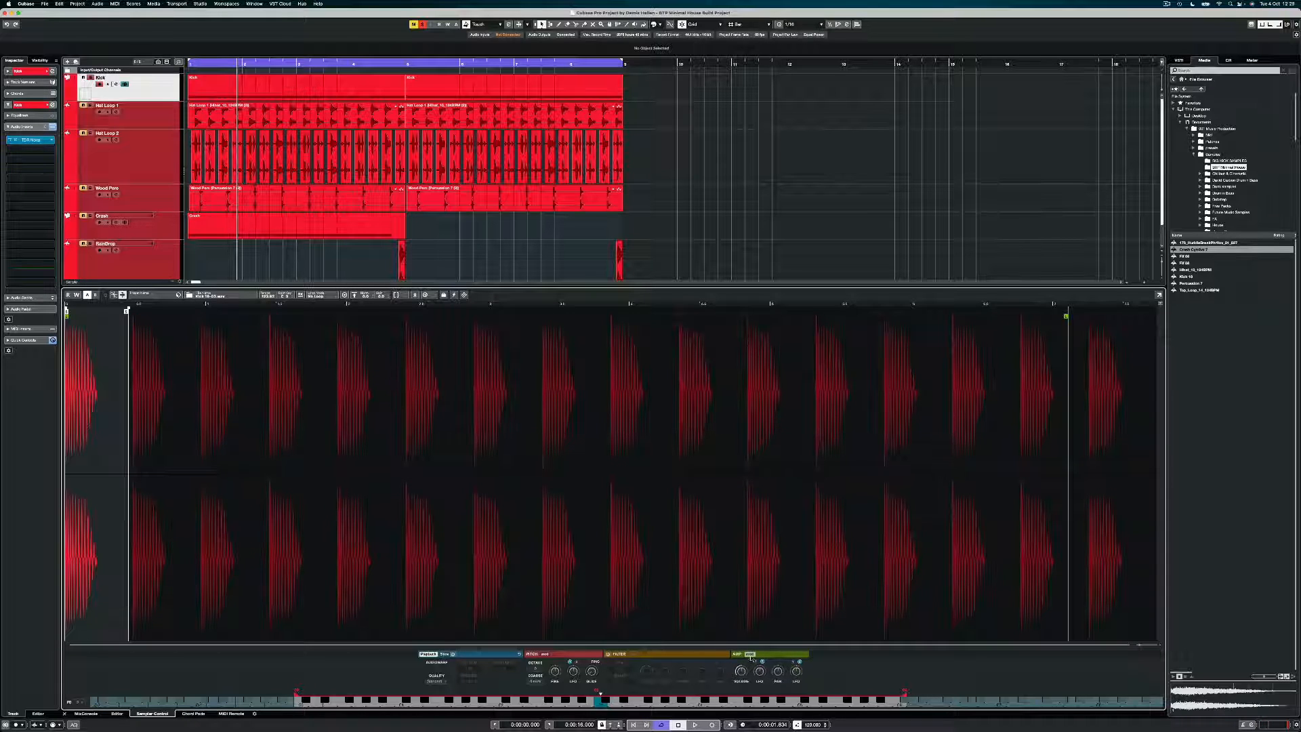
pyautogui.click(749, 654)
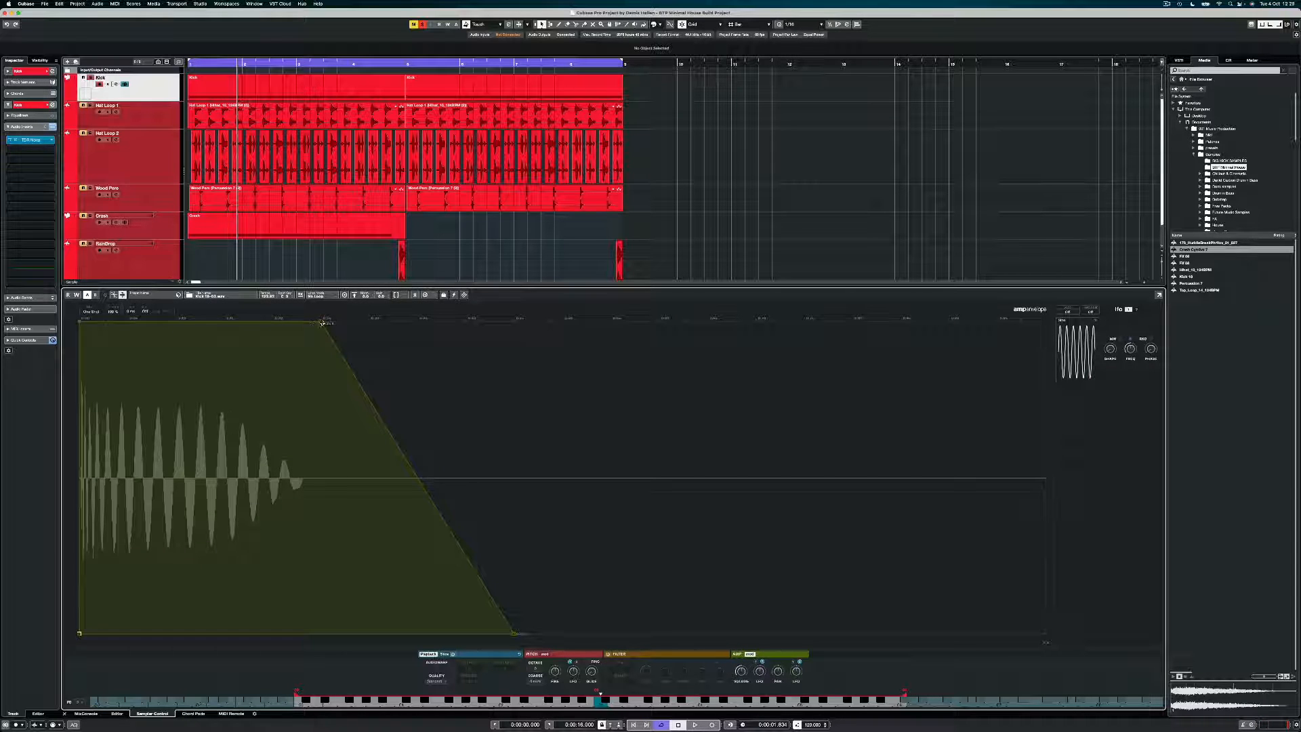
pyautogui.moveTo(323, 323); pyautogui.dragTo(219, 345)
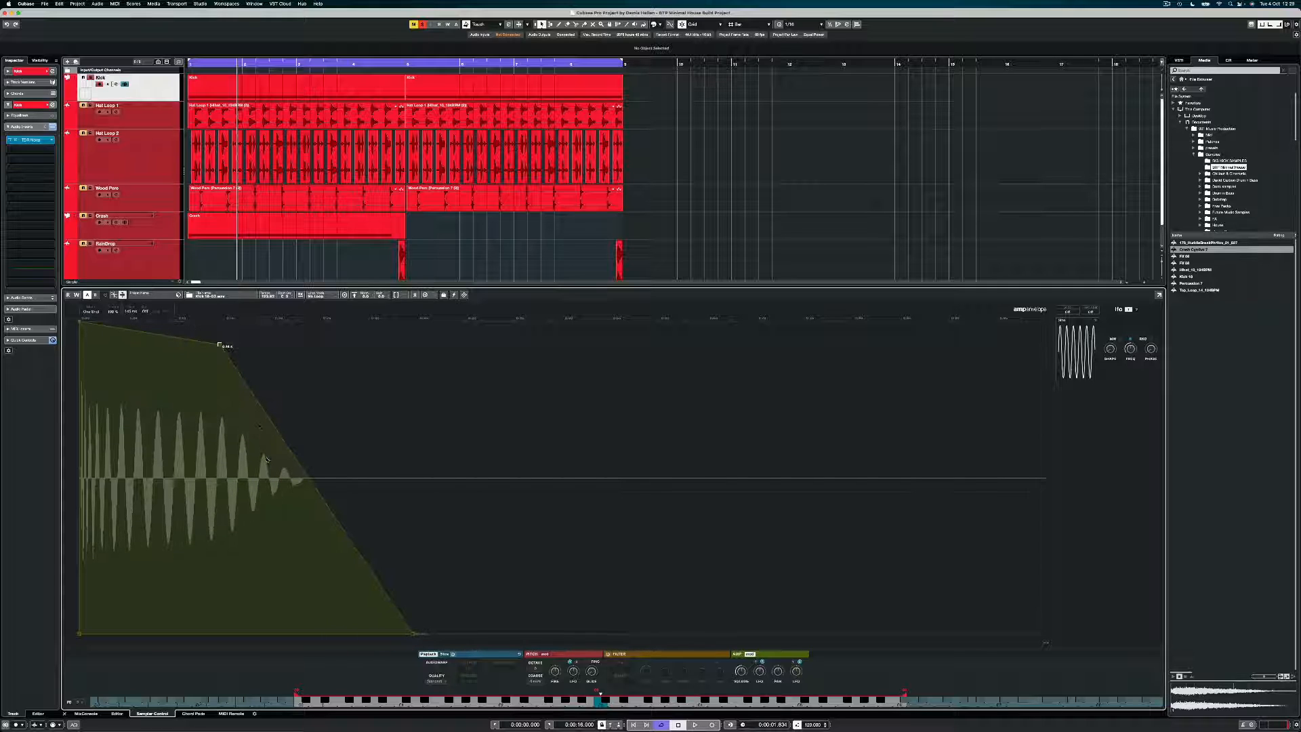
pyautogui.doubleClick(300, 477)
pyautogui.moveTo(300, 477); pyautogui.dragTo(322, 412)
pyautogui.moveTo(219, 345); pyautogui.dragTo(260, 322)
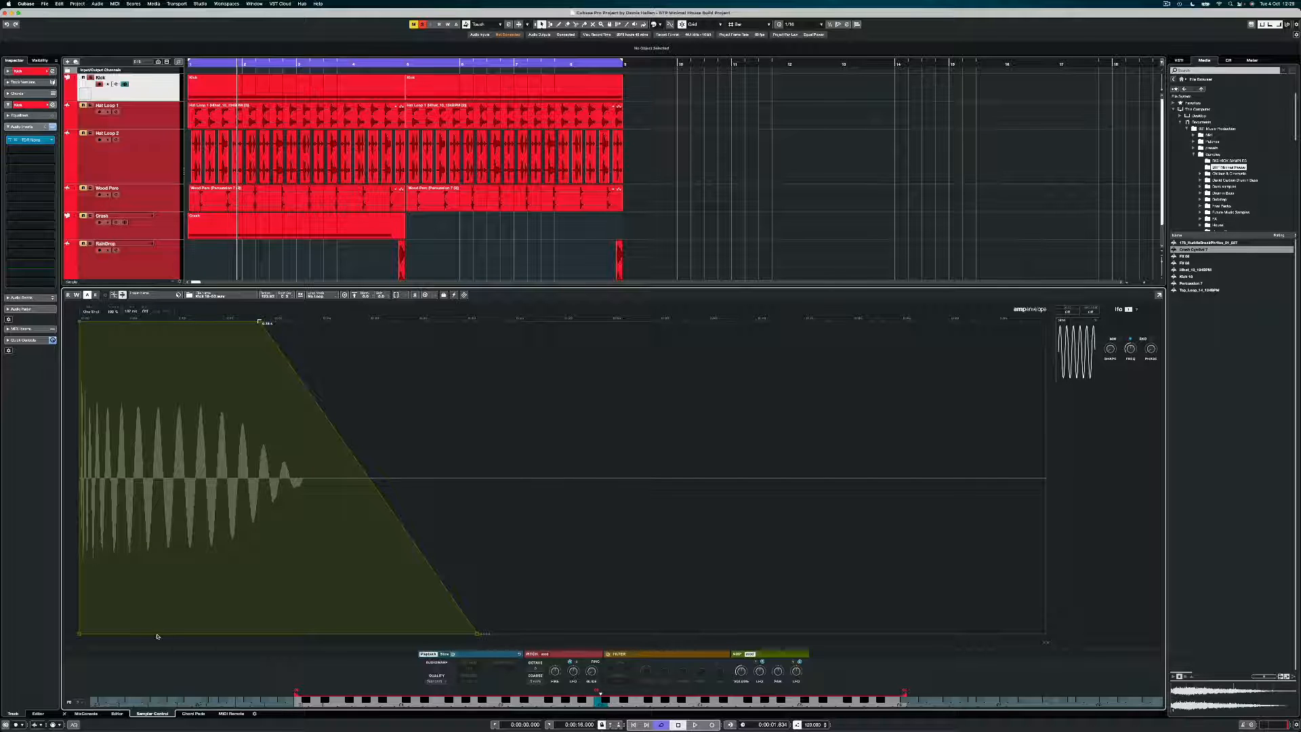
pyautogui.click(64, 713)
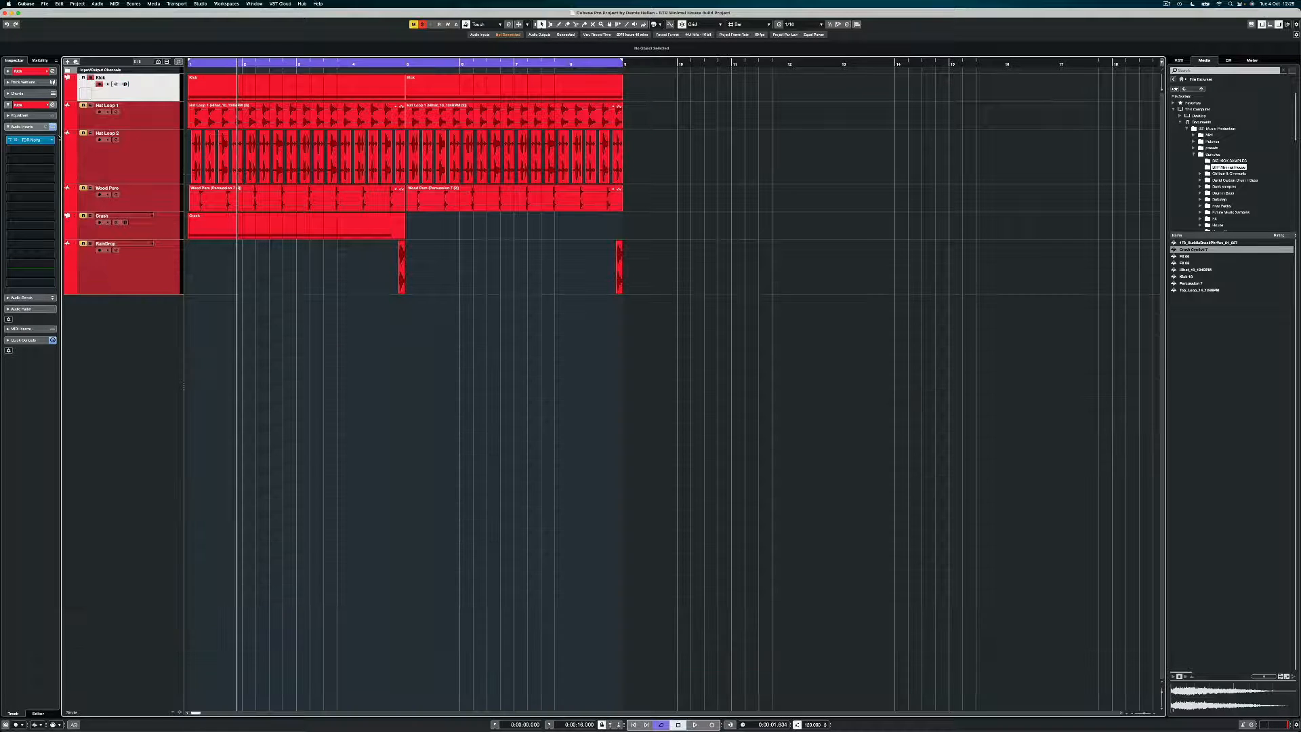
# Add the TAL-Filter-2 plugin to the Kick track's second insert slot
pyautogui.click(42, 149)
pyautogui.write('tal')
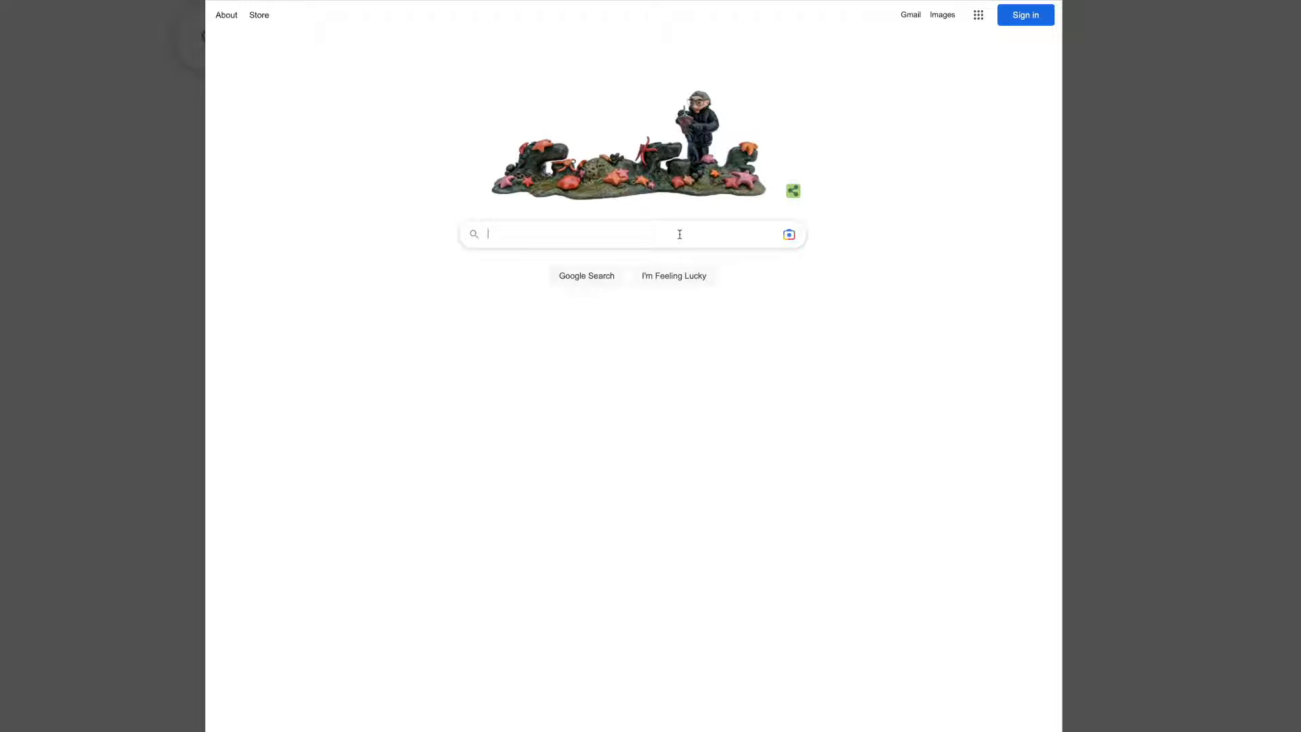
# Search Google in the browser for "tal filter 2" and open the TAL Software product page
pyautogui.write('tal filter 2')
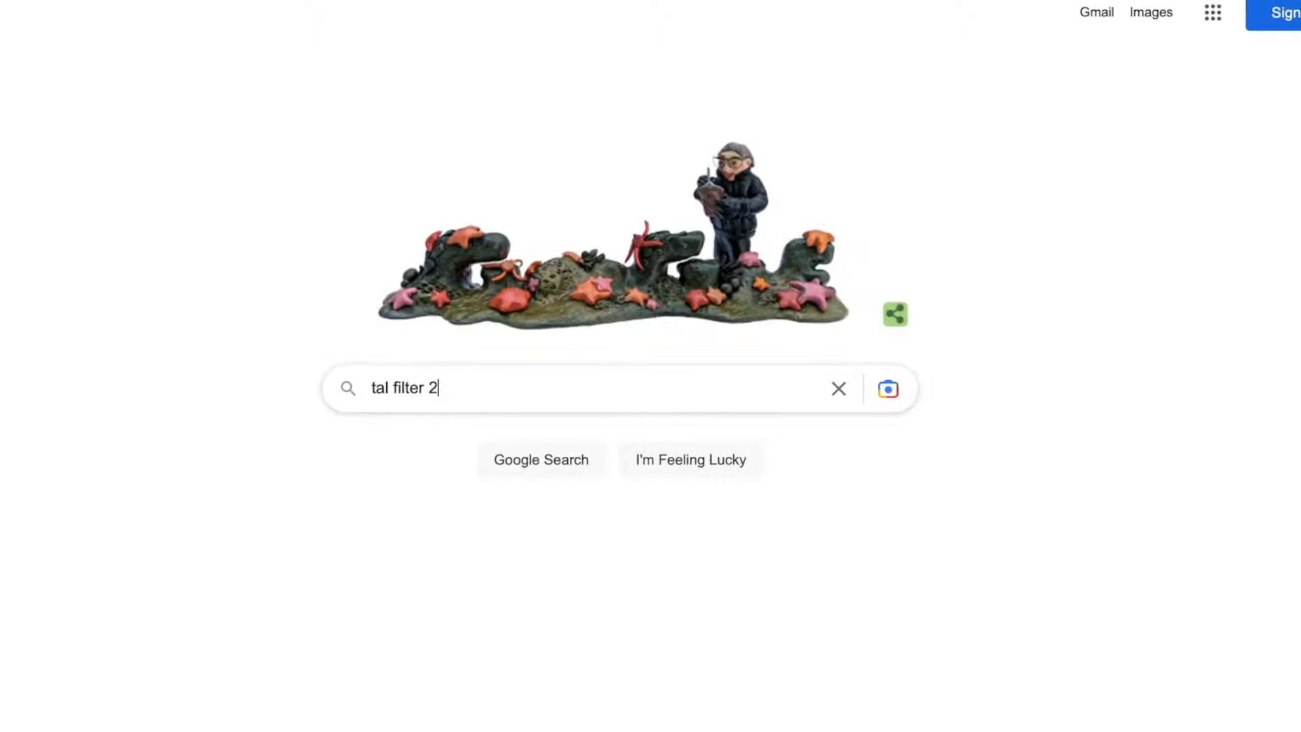
pyautogui.press('Return')
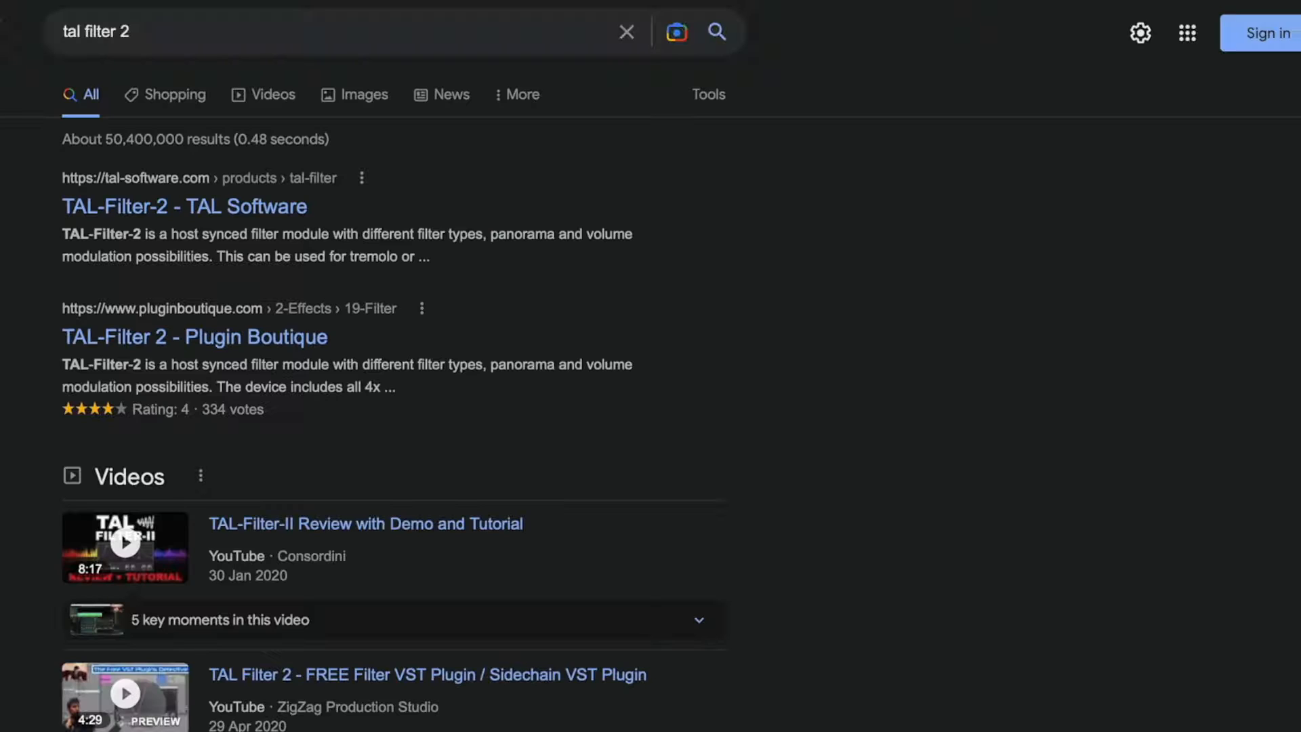
pyautogui.click(156, 209)
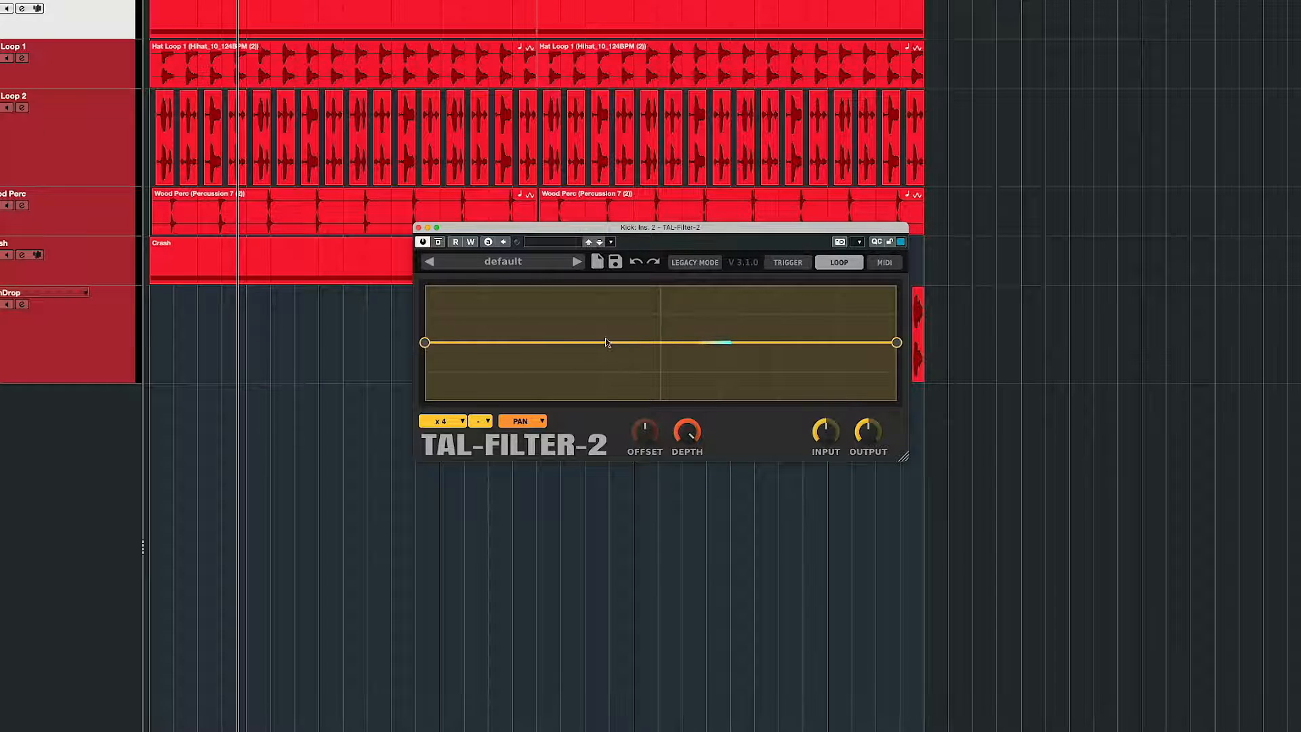
# Try shortening one C3 note in the kick's MIDI part, and extend it back to the start of the next note
pyautogui.doubleClick(173, 12)
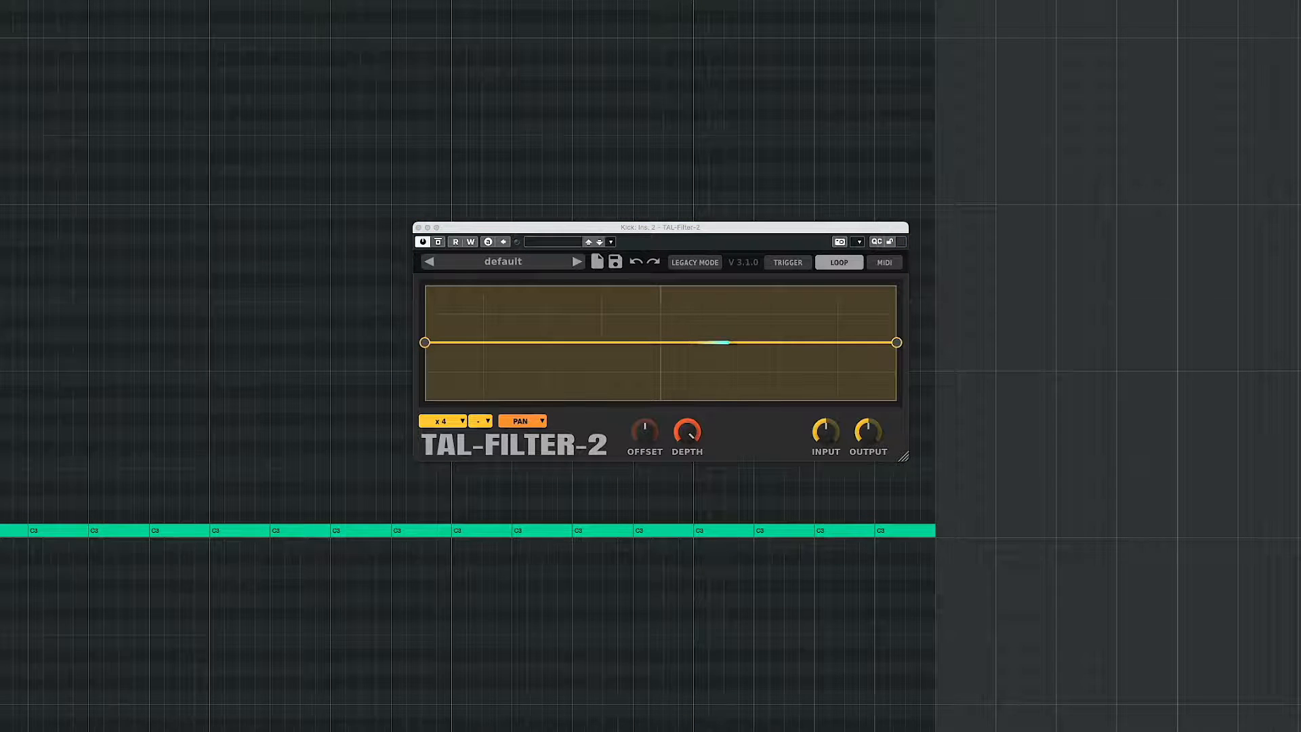
pyautogui.press('h')
pyautogui.press('h')
pyautogui.press('h')
pyautogui.press('h')
pyautogui.press('h')
pyautogui.press('h')
pyautogui.press('h')
pyautogui.press('h')
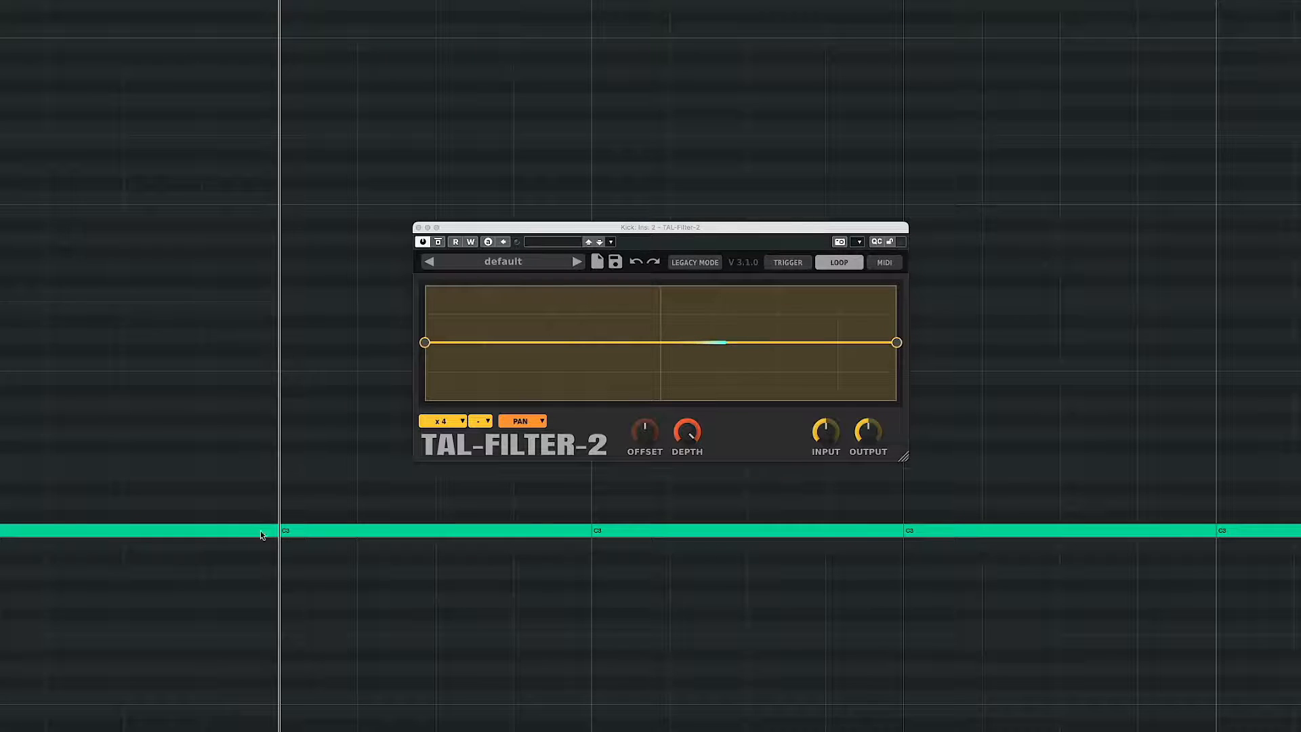
pyautogui.moveTo(276, 531); pyautogui.dragTo(124, 533)
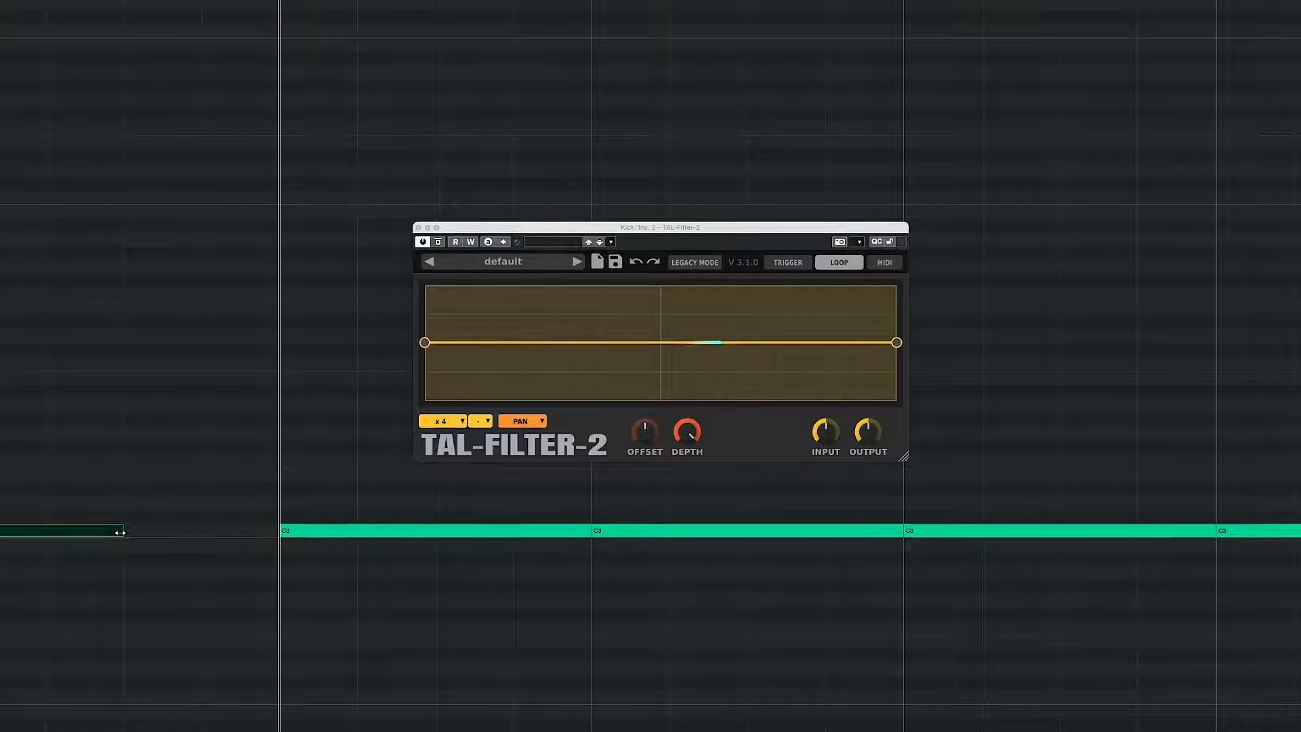
pyautogui.moveTo(120, 532); pyautogui.dragTo(278, 532)
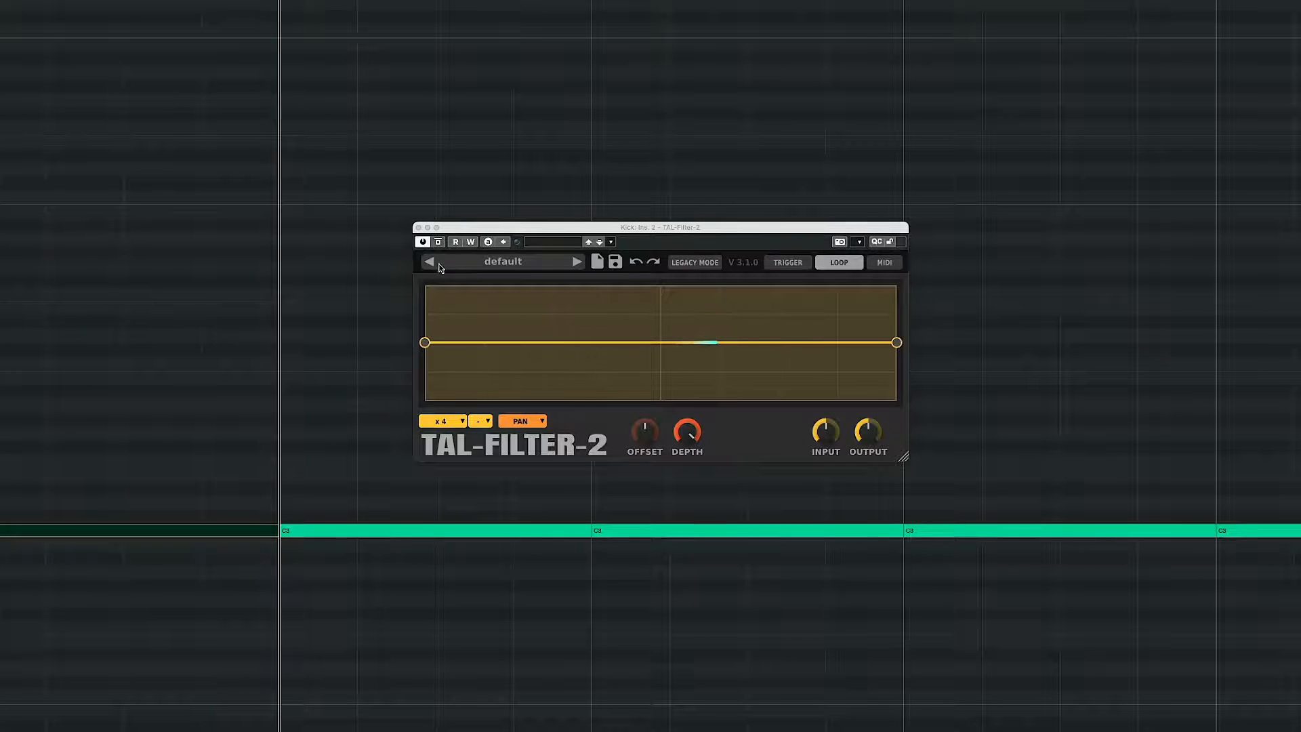
# Load the Kick Shaper preset in TAL-Filter-2 and compare the kick with the plugin bypassed
pyautogui.click(489, 264)
pyautogui.moveTo(488, 310)
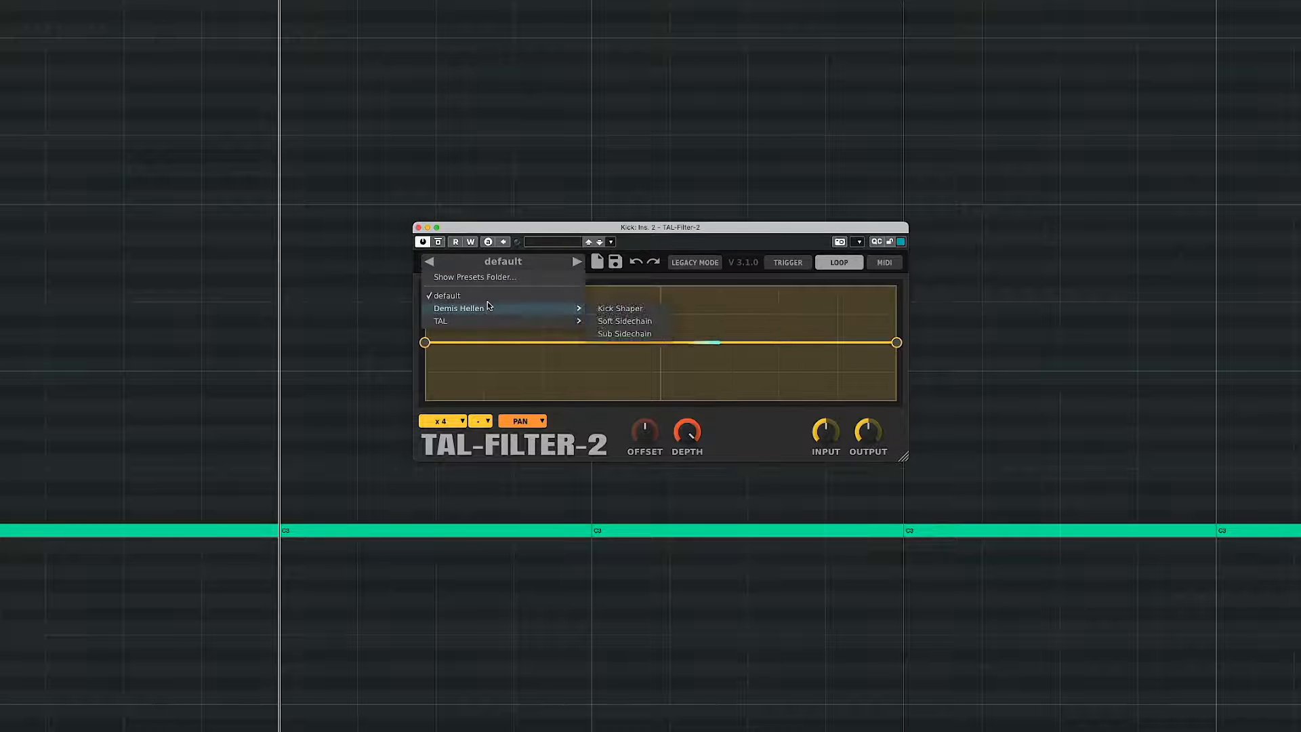
pyautogui.click(644, 311)
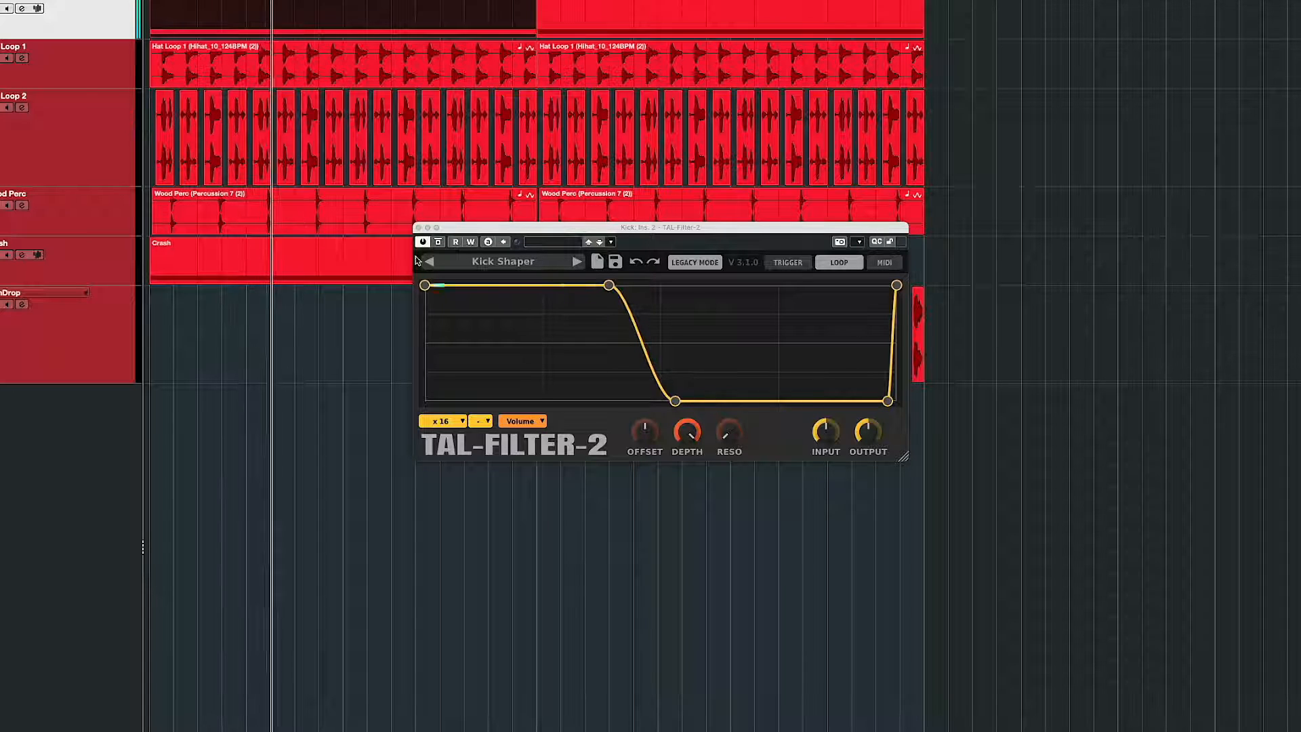
pyautogui.click(437, 243)
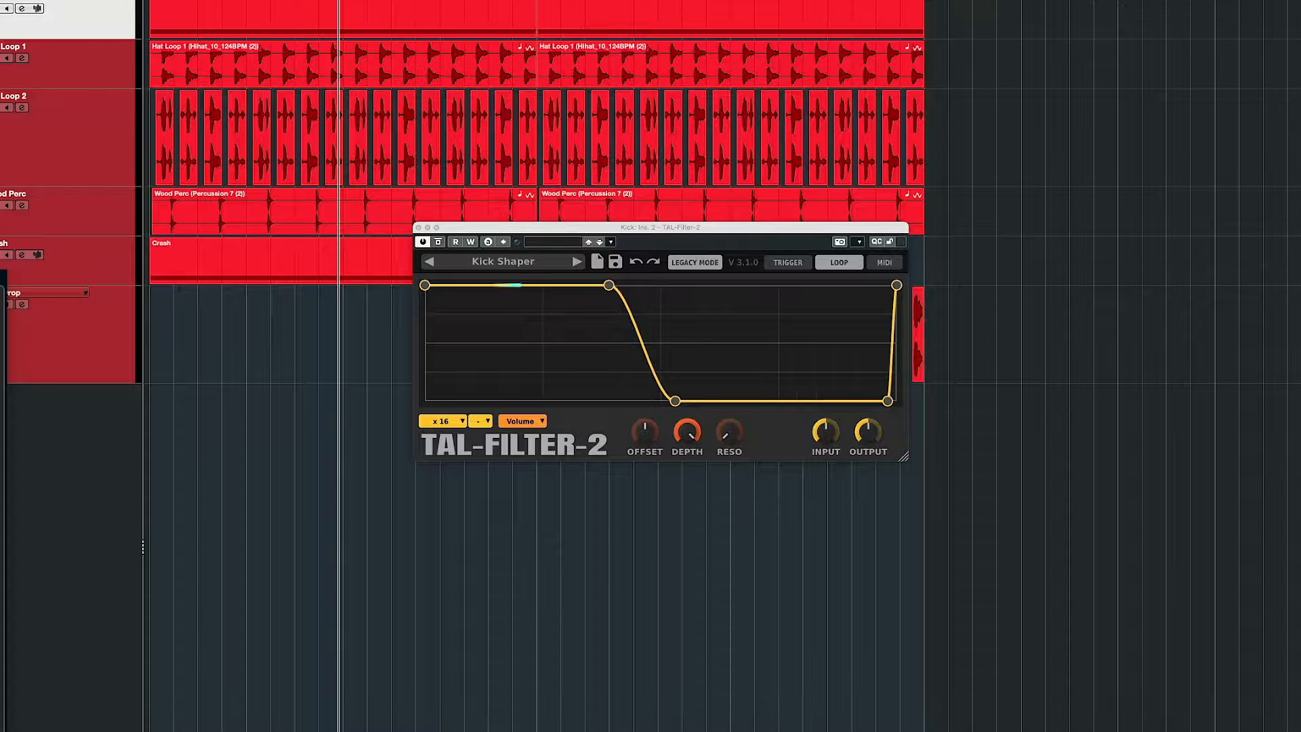
# Open SuperVision on the Kick channel in an enlarged window and switch its module to Wavescope
pyautogui.click(41, 258)
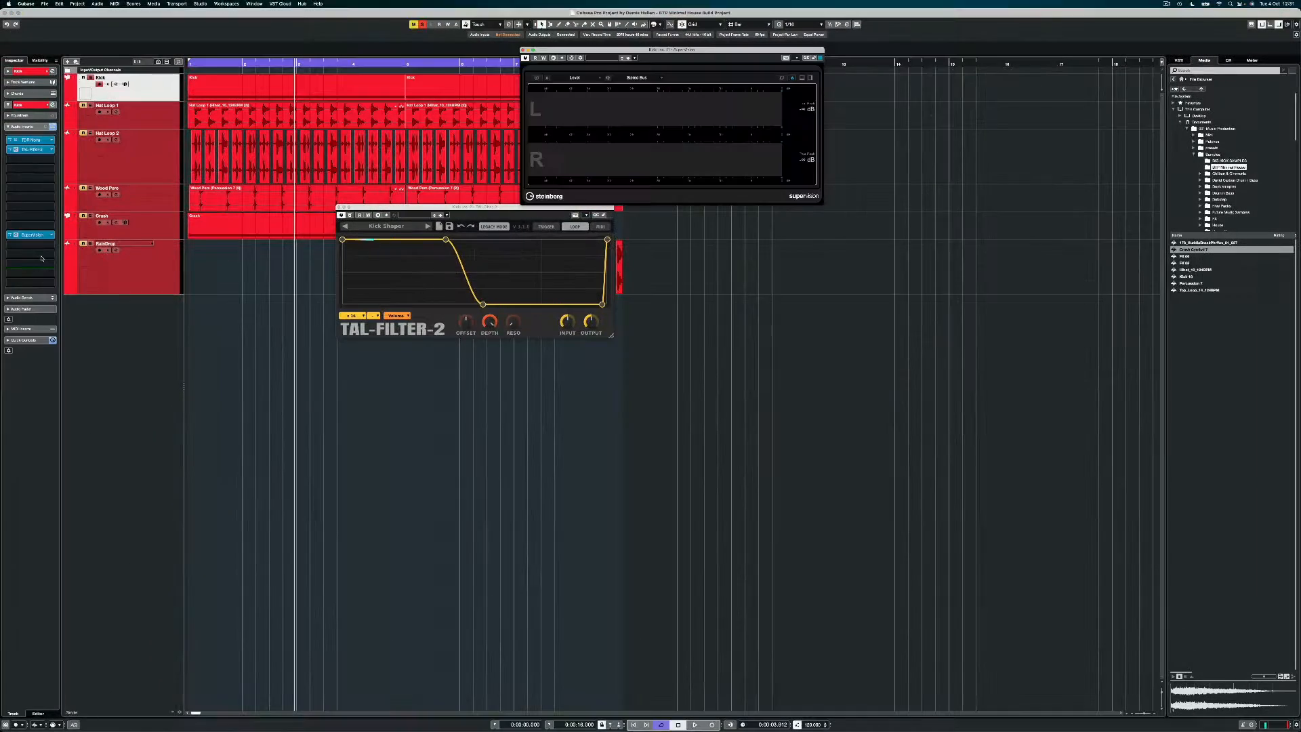
pyautogui.moveTo(822, 203); pyautogui.dragTo(1019, 384)
pyautogui.moveTo(702, 51); pyautogui.dragTo(803, 93)
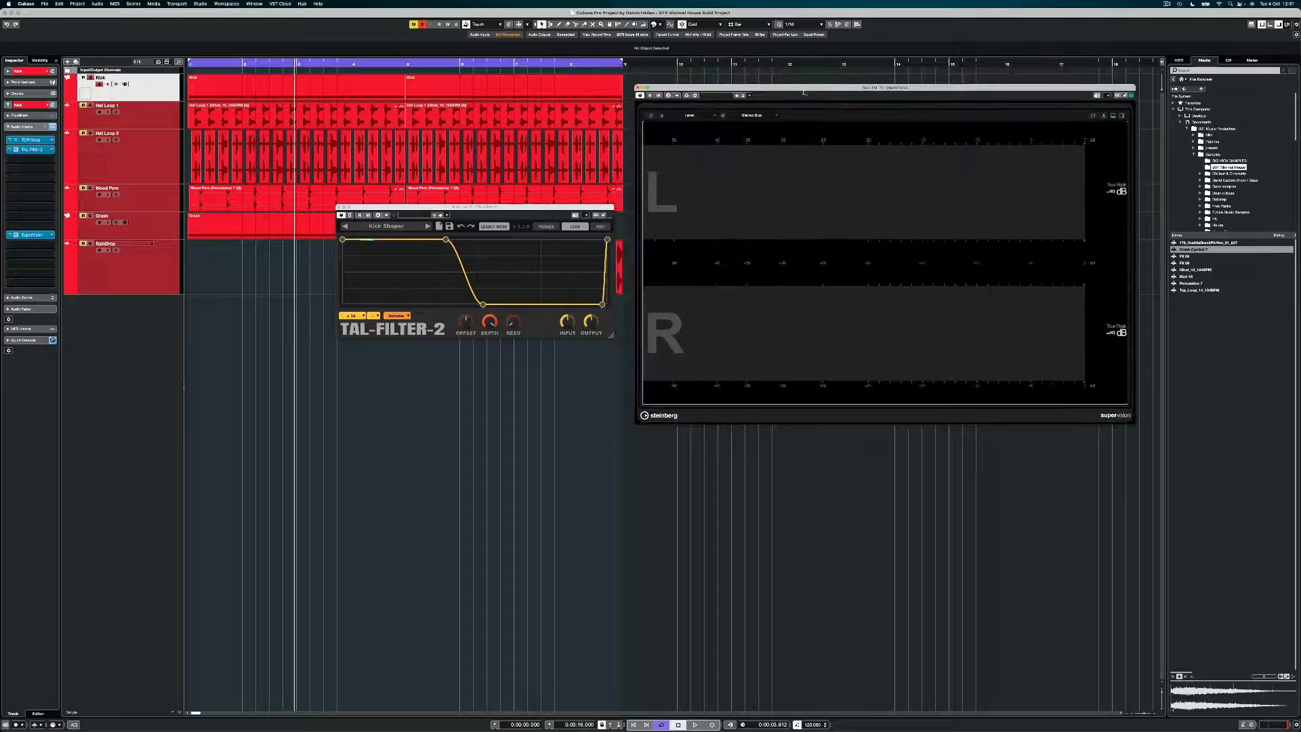
pyautogui.click(690, 117)
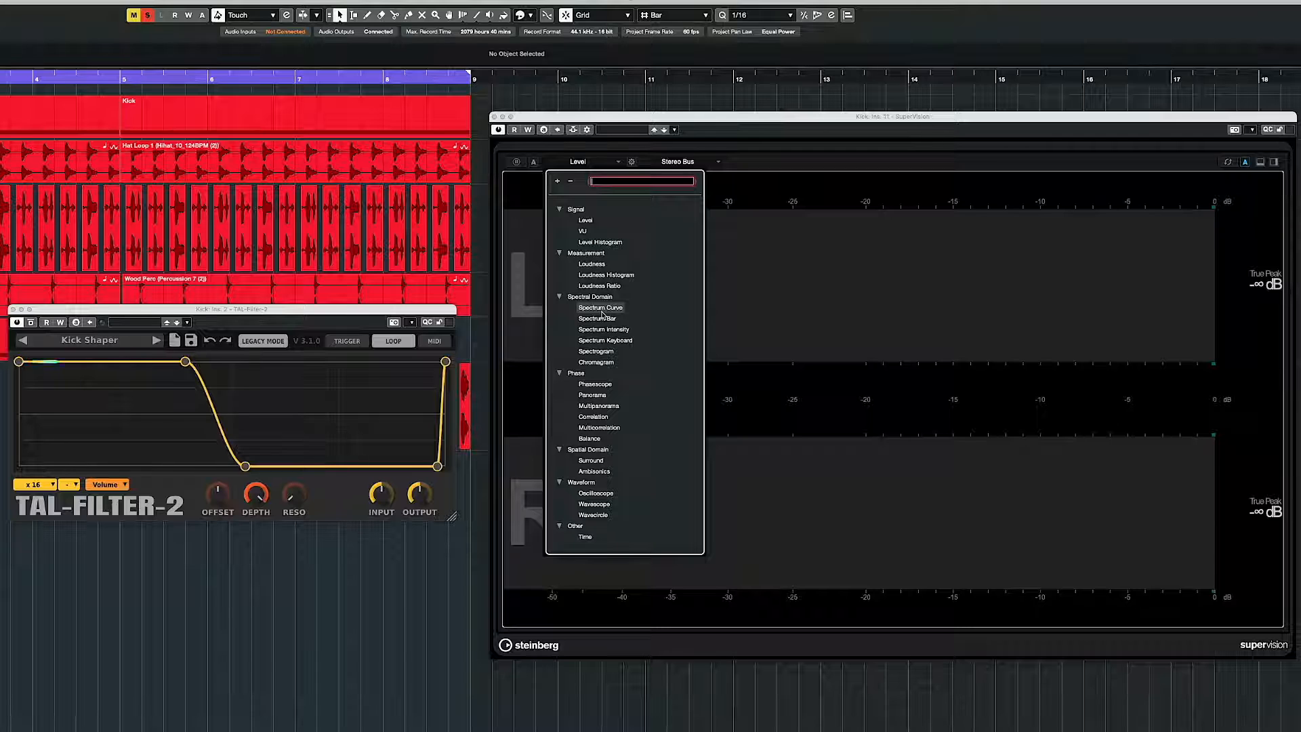
pyautogui.click(594, 503)
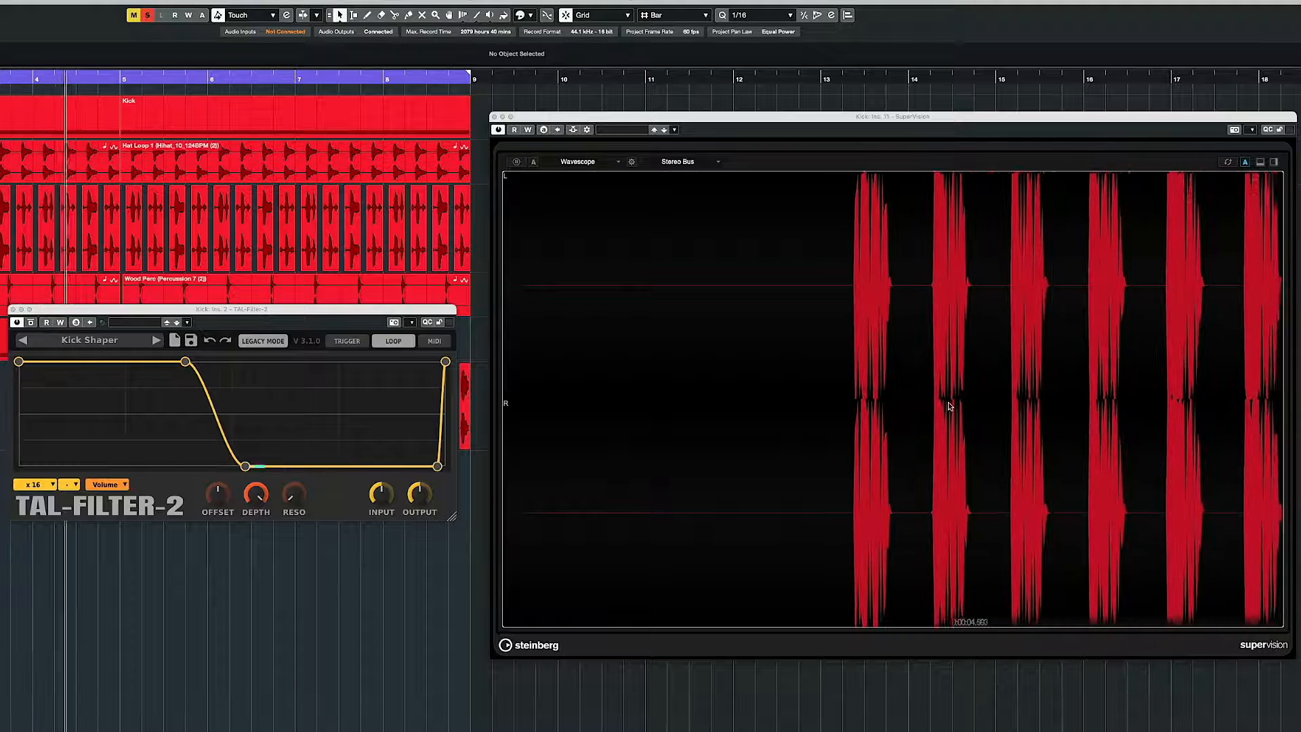
# Set the Wavescope to tempo sync with a 1/4 duration and the stationary cursor off, moving its settings window clear of the waveform
pyautogui.click(632, 163)
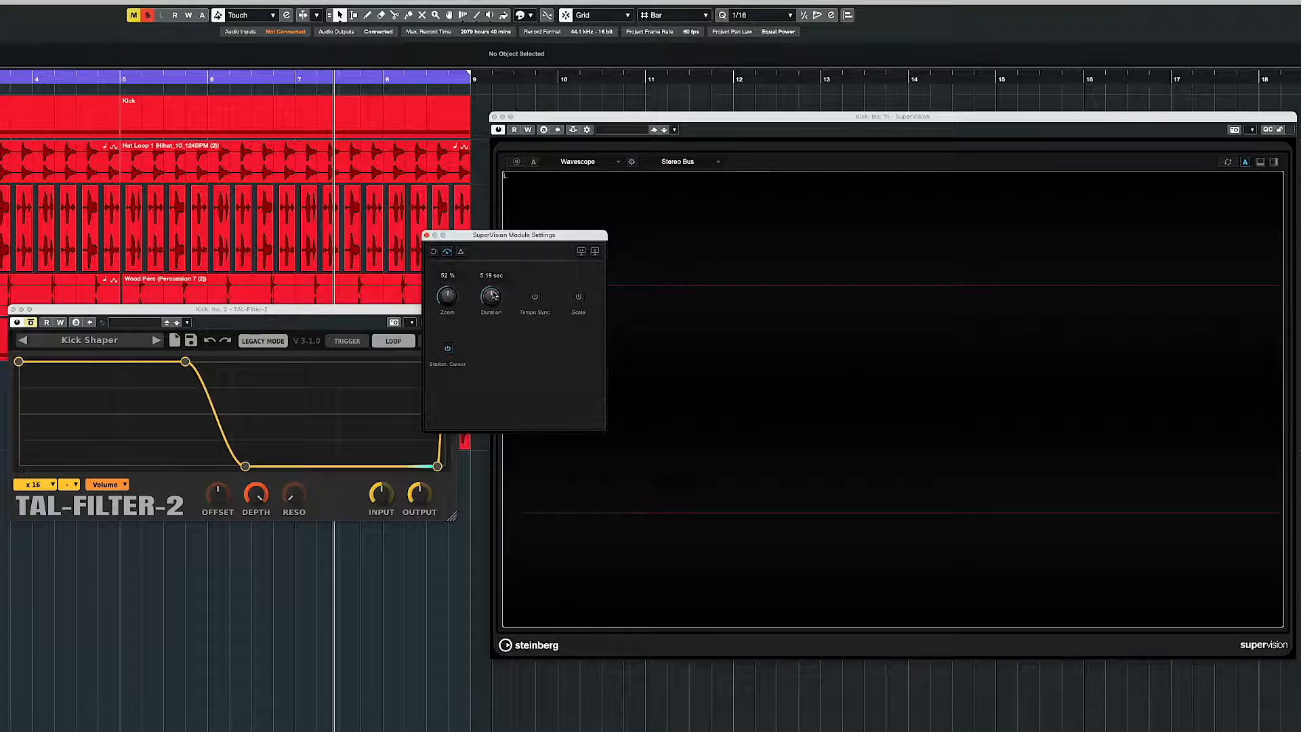
pyautogui.press('space')
pyautogui.moveTo(493, 301); pyautogui.dragTo(486, 325)
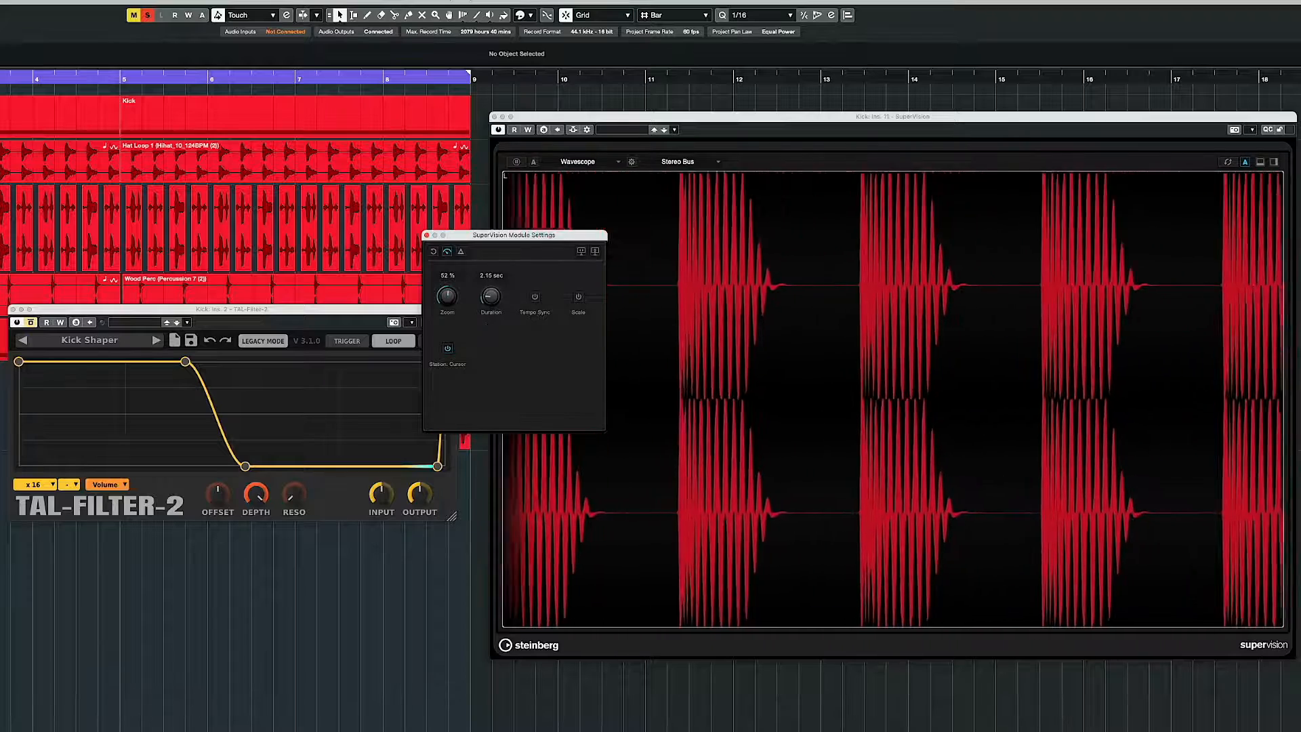
pyautogui.click(535, 298)
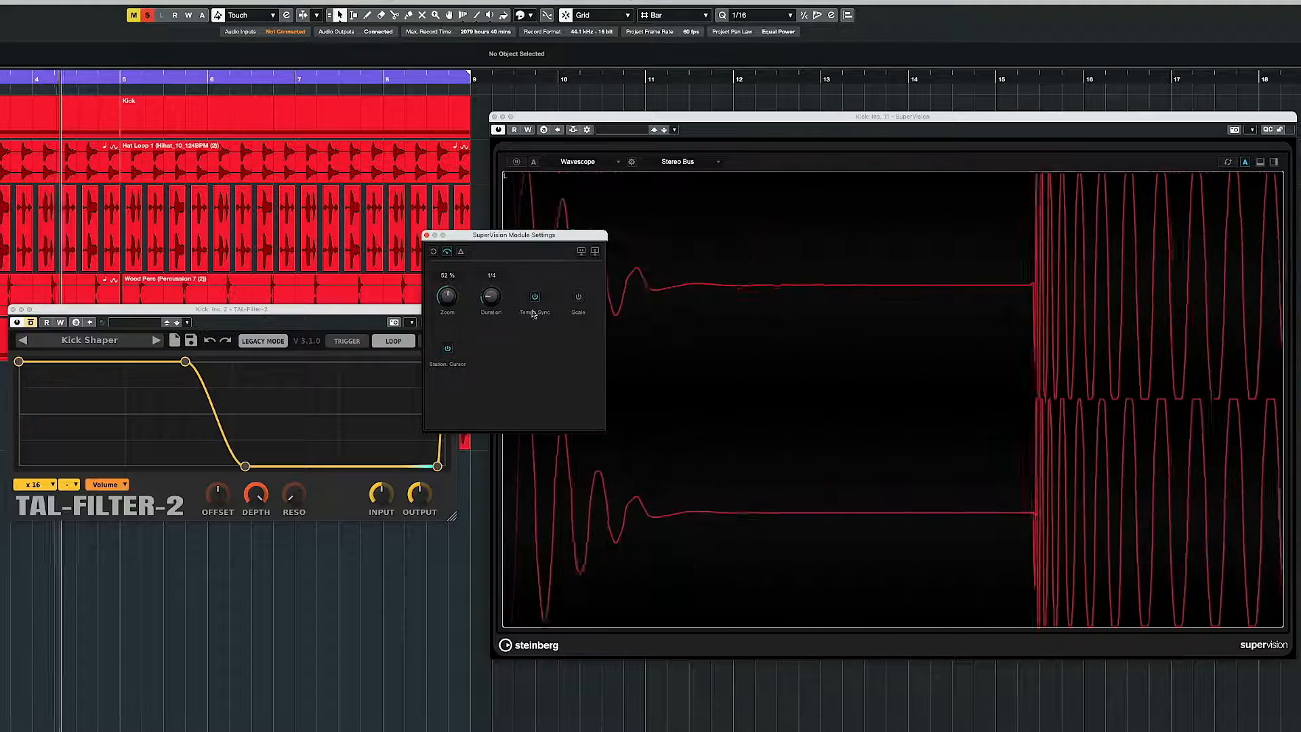
pyautogui.click(447, 351)
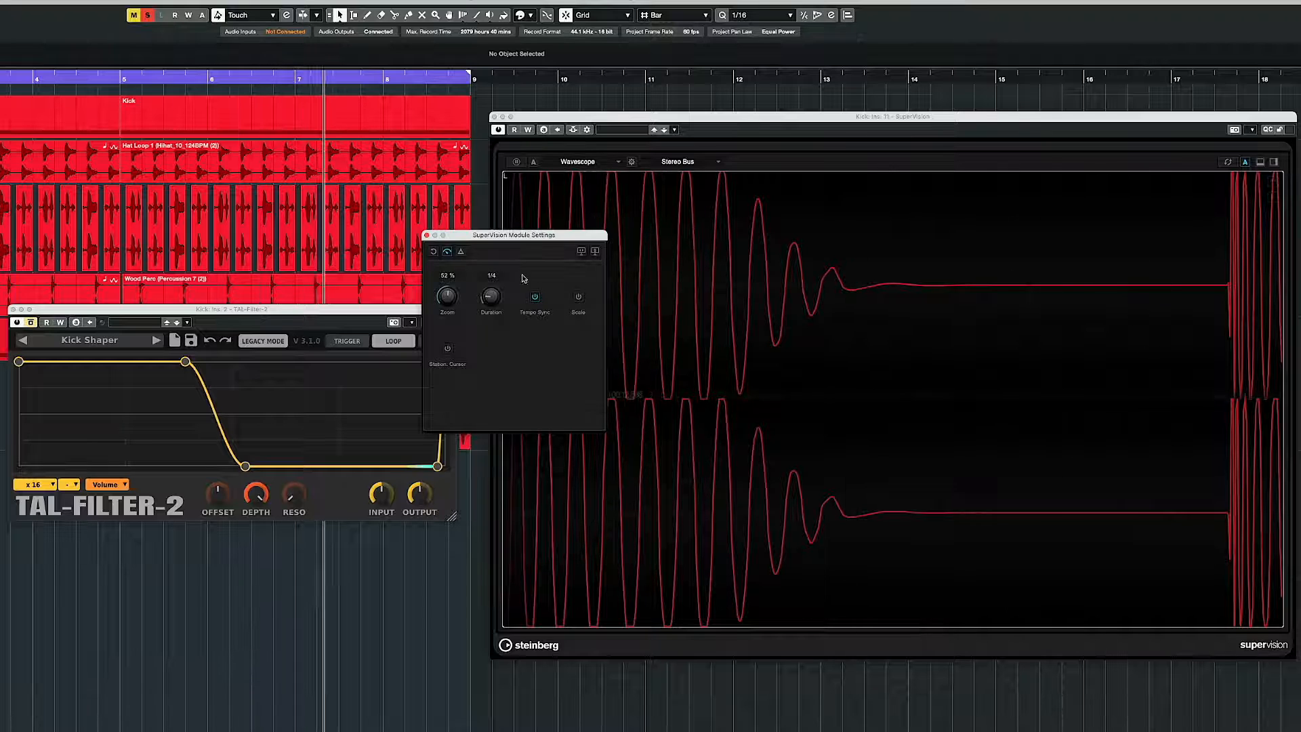
pyautogui.moveTo(523, 237); pyautogui.dragTo(349, 251)
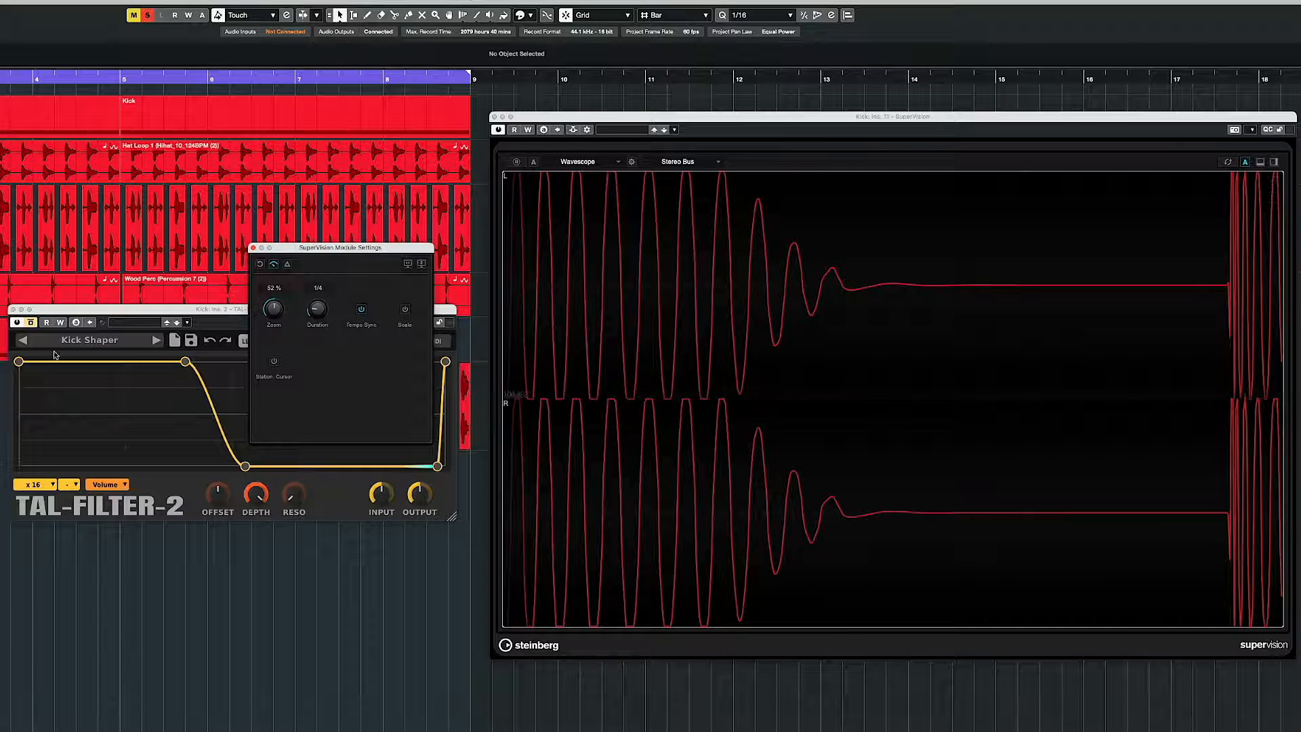
# Reactivate TAL-Filter-2 and move the lower node of its volume curve slightly earlier to tighten the kick's tail
pyautogui.click(31, 323)
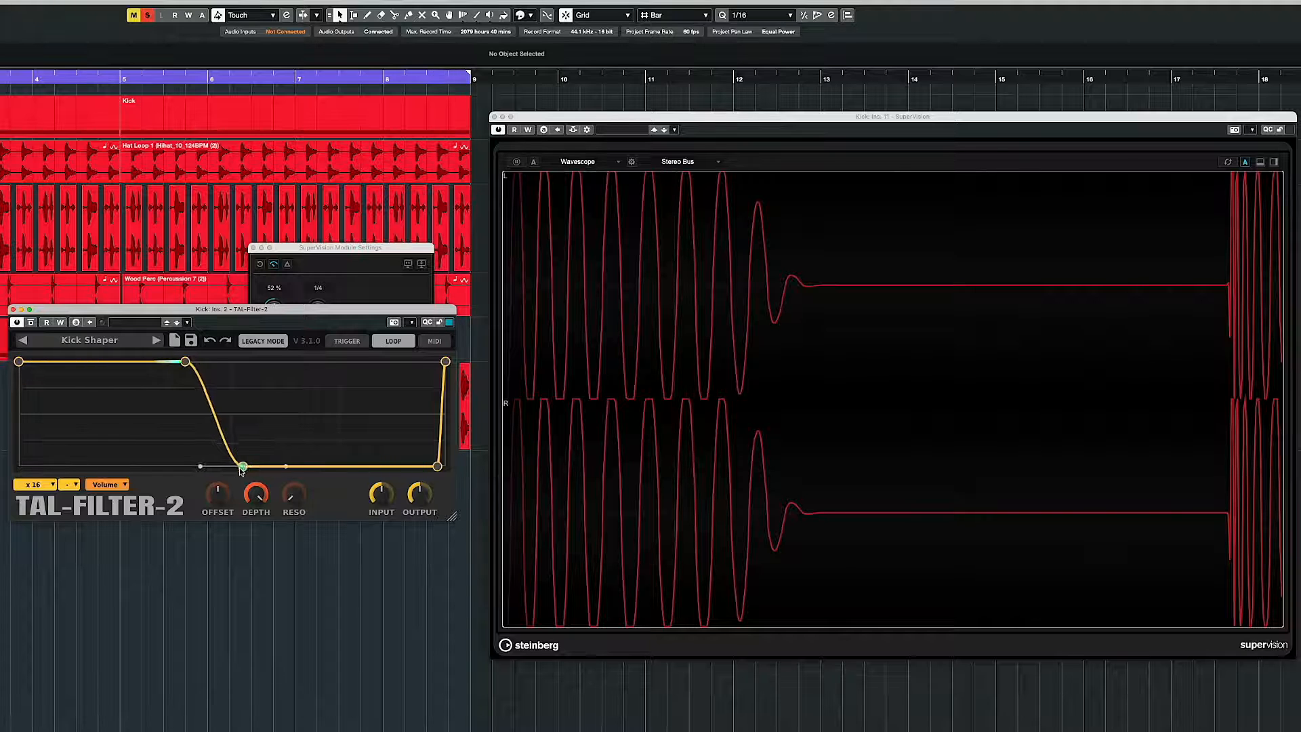
pyautogui.moveTo(242, 467); pyautogui.dragTo(232, 466)
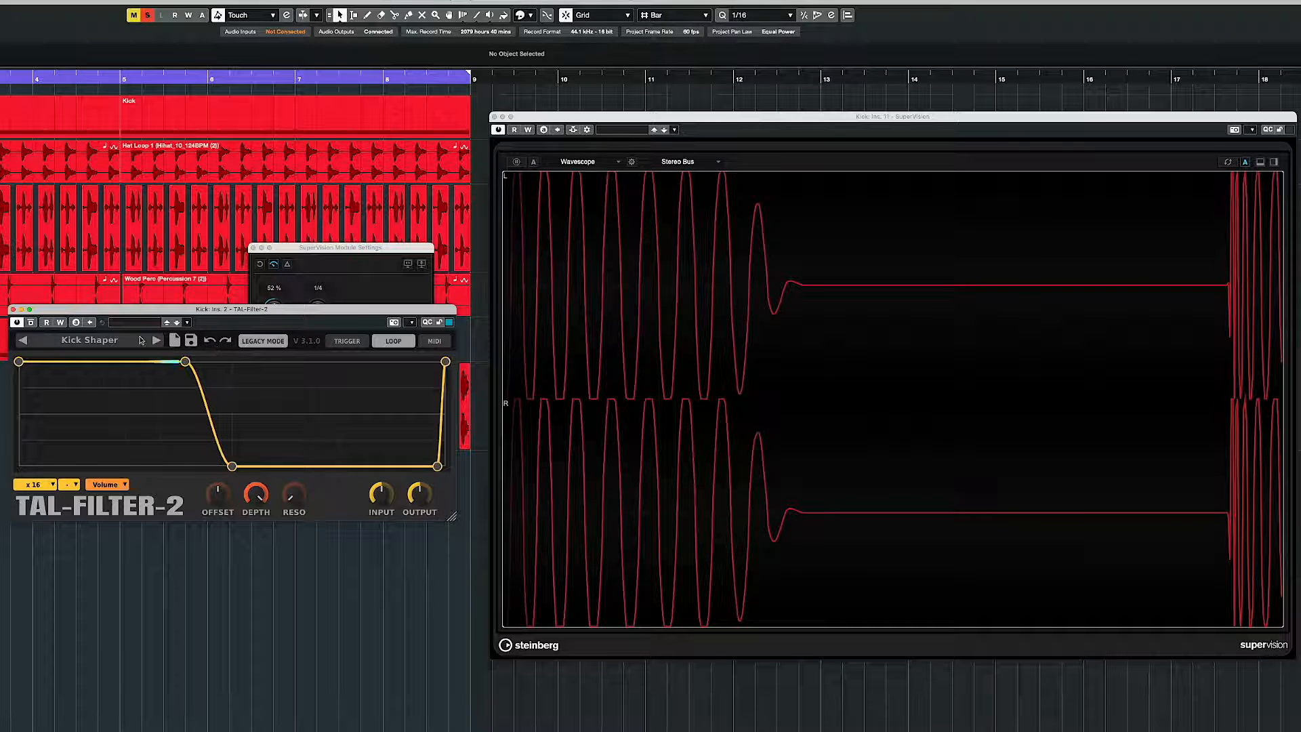
# Bypass TAL-Filter-2 to compare the kick's waveform, stop playback and close the SuperVision window
pyautogui.click(32, 323)
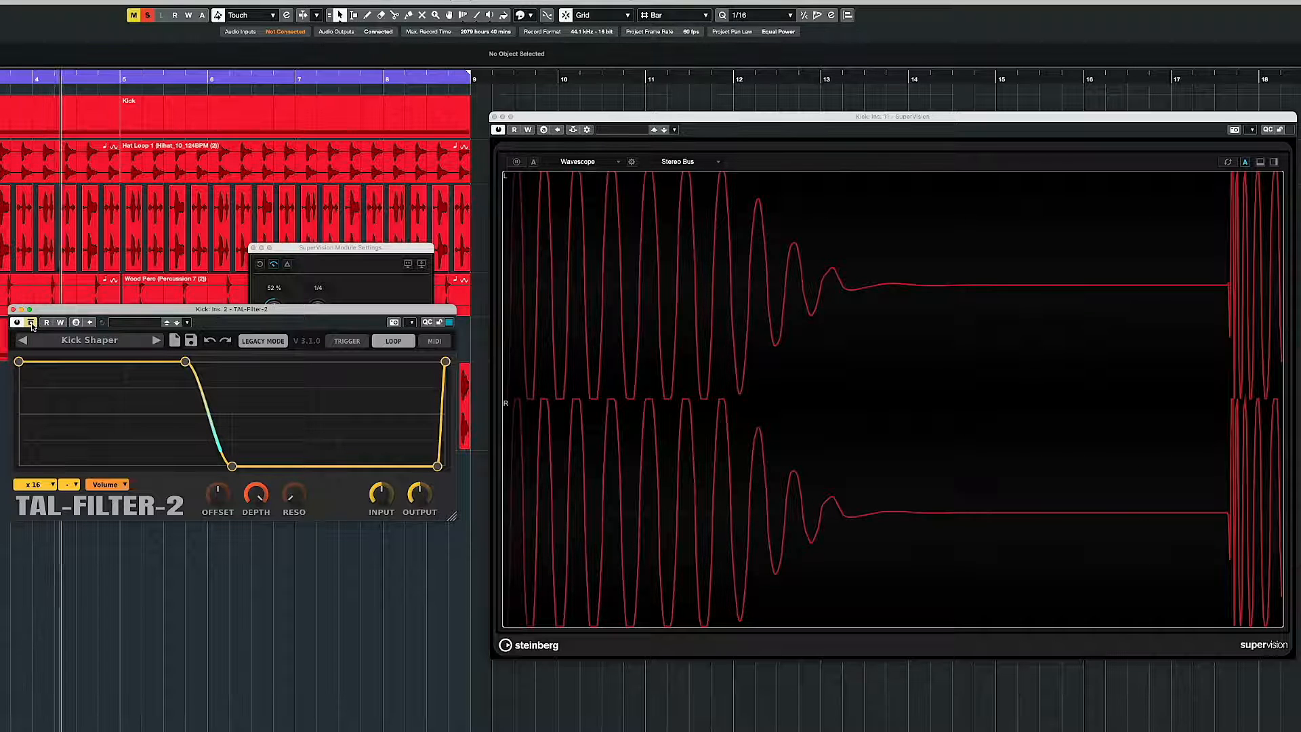
pyautogui.press('space')
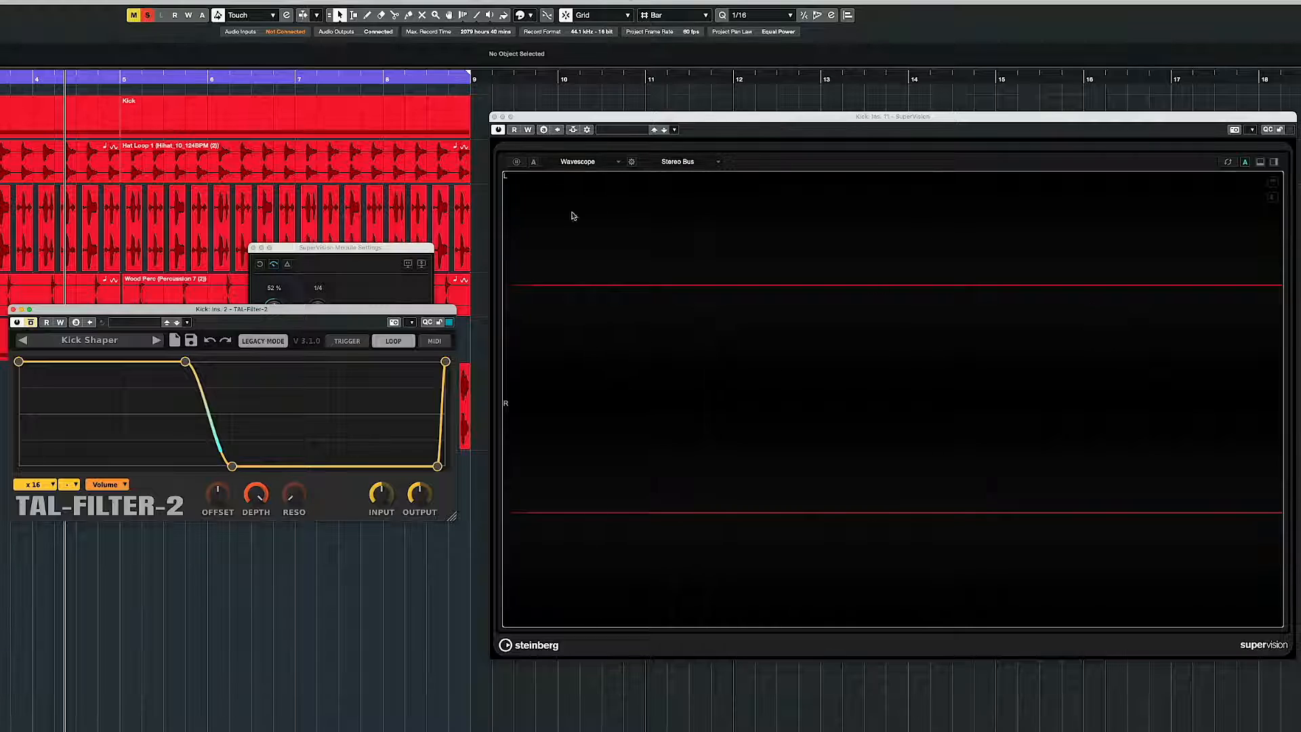
pyautogui.click(495, 117)
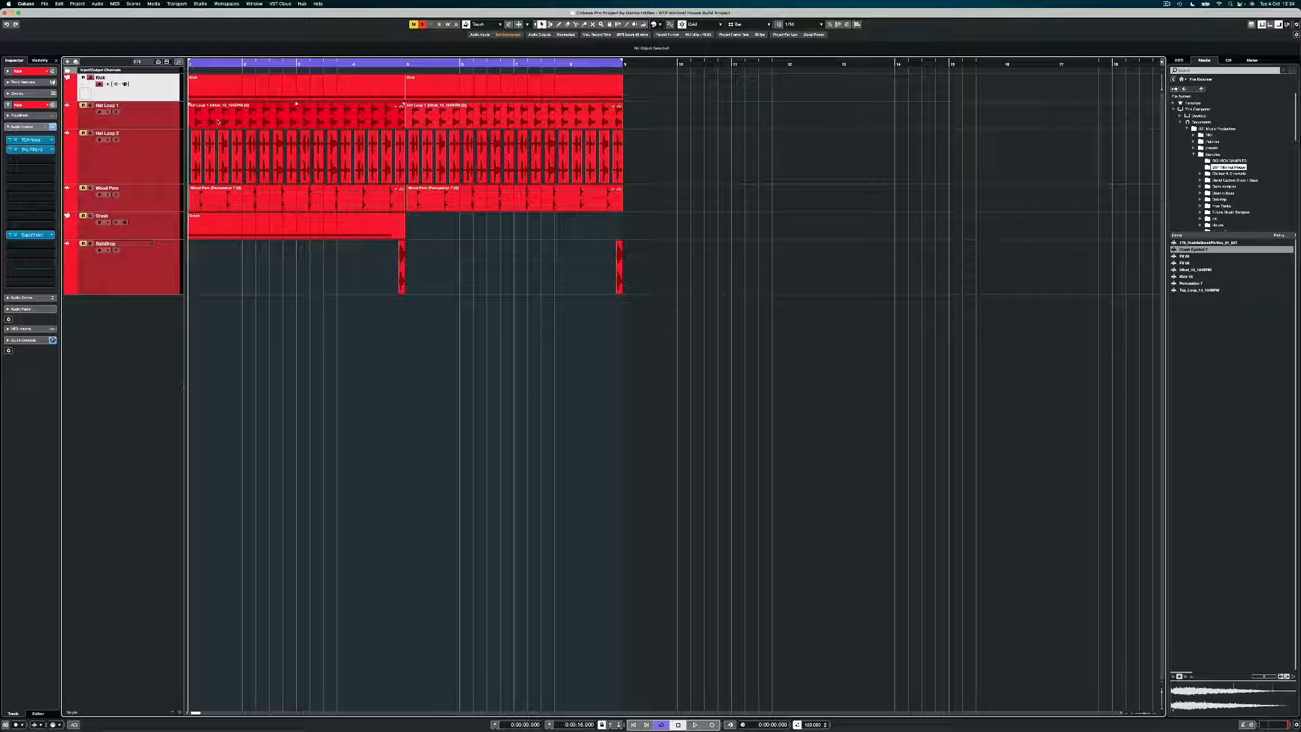
# Audition the Hat Loop 1 track and insert TDR Nova in its first insert slot
pyautogui.click(92, 72)
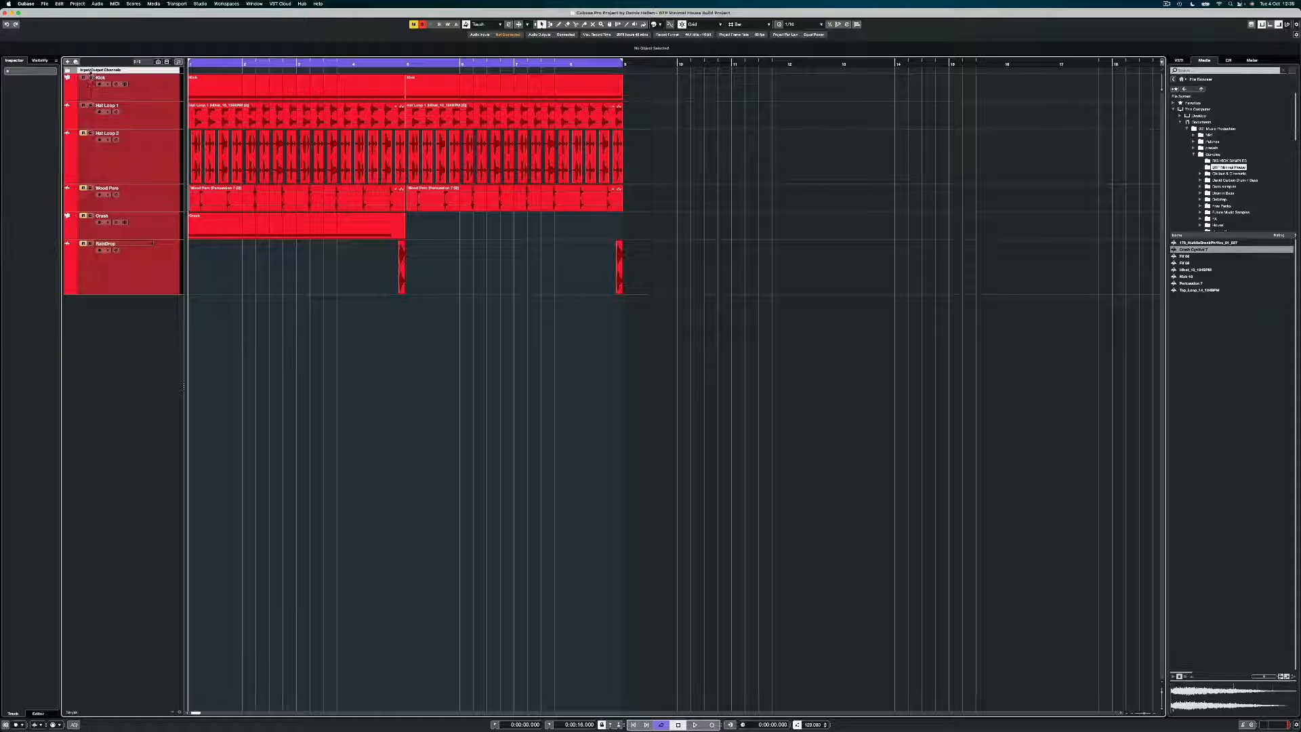
pyautogui.click(151, 120)
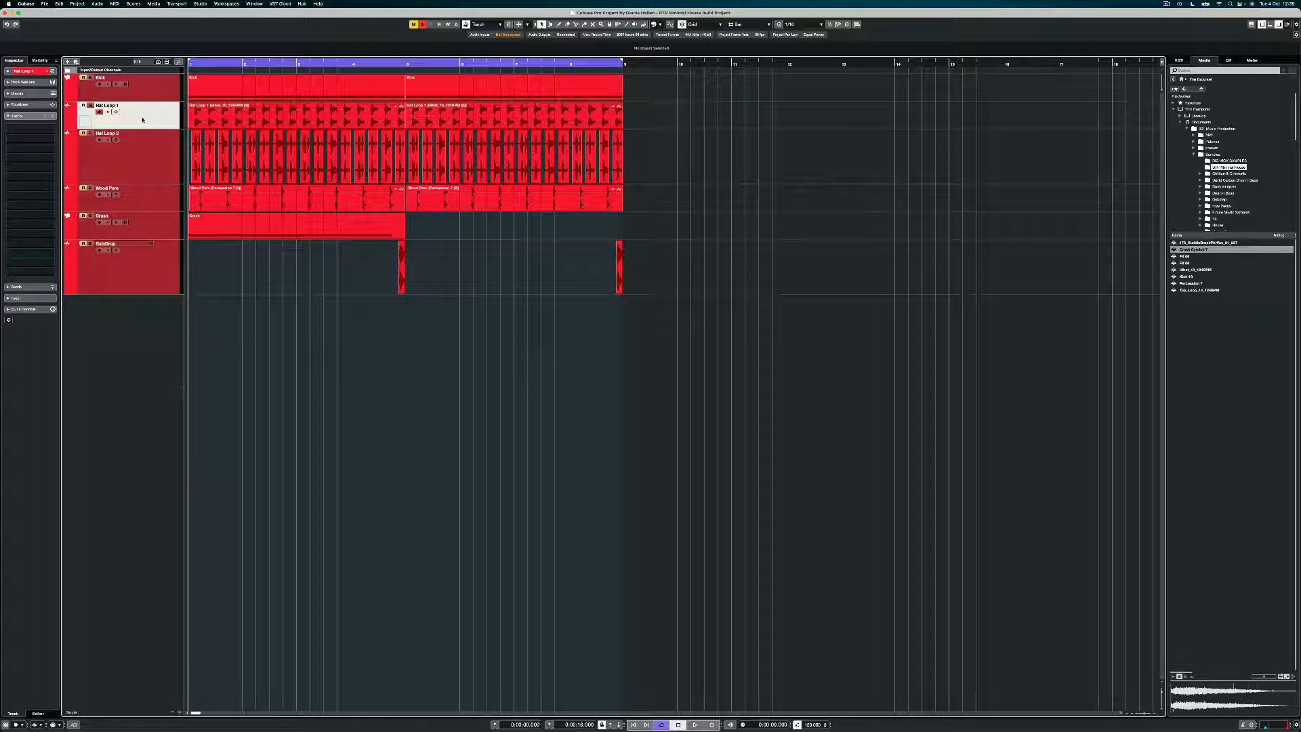
pyautogui.press('space')
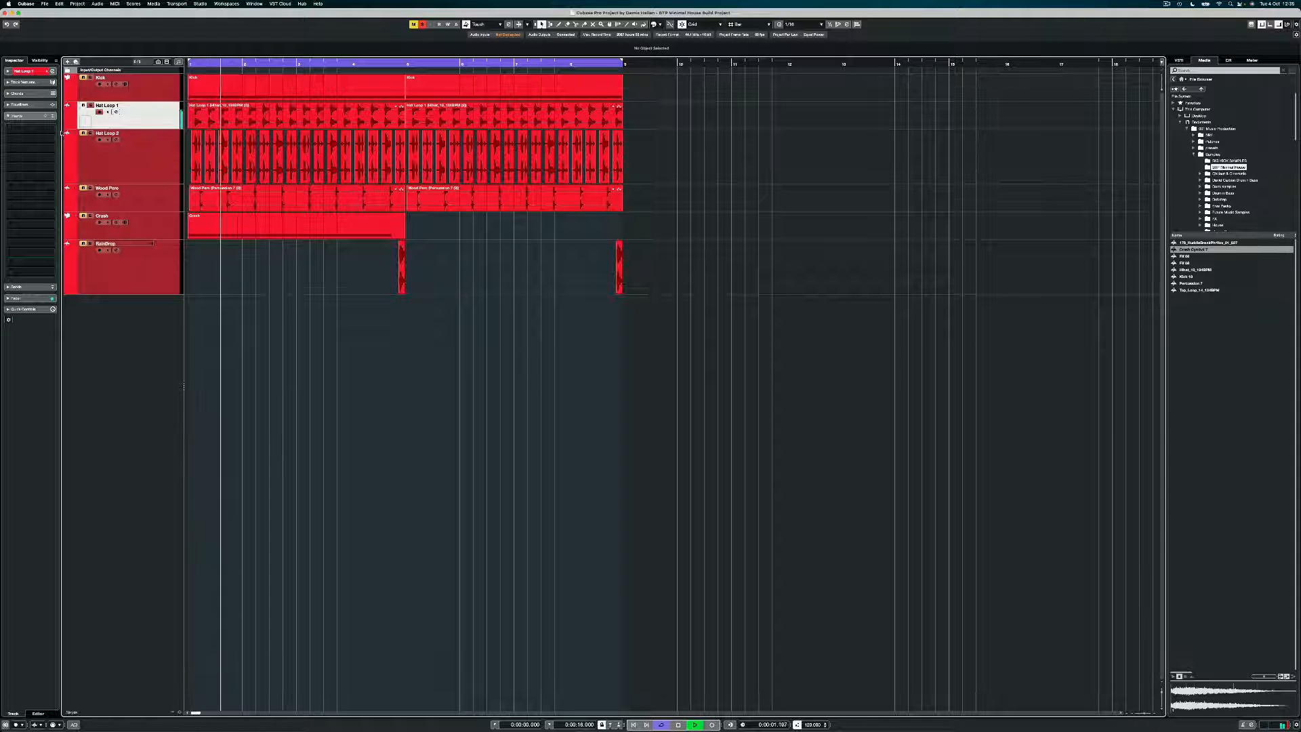
pyautogui.press('space')
pyautogui.click(41, 134)
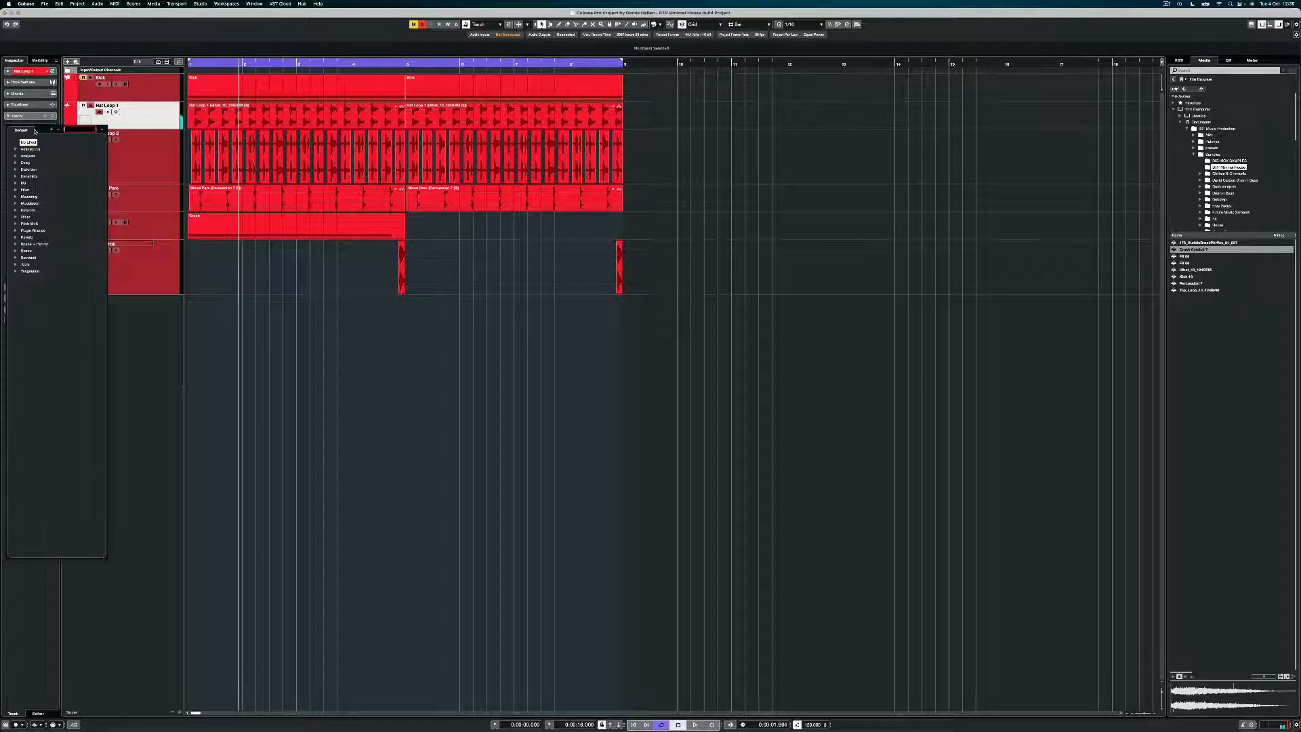
pyautogui.write('nois')
pyautogui.click(22, 143)
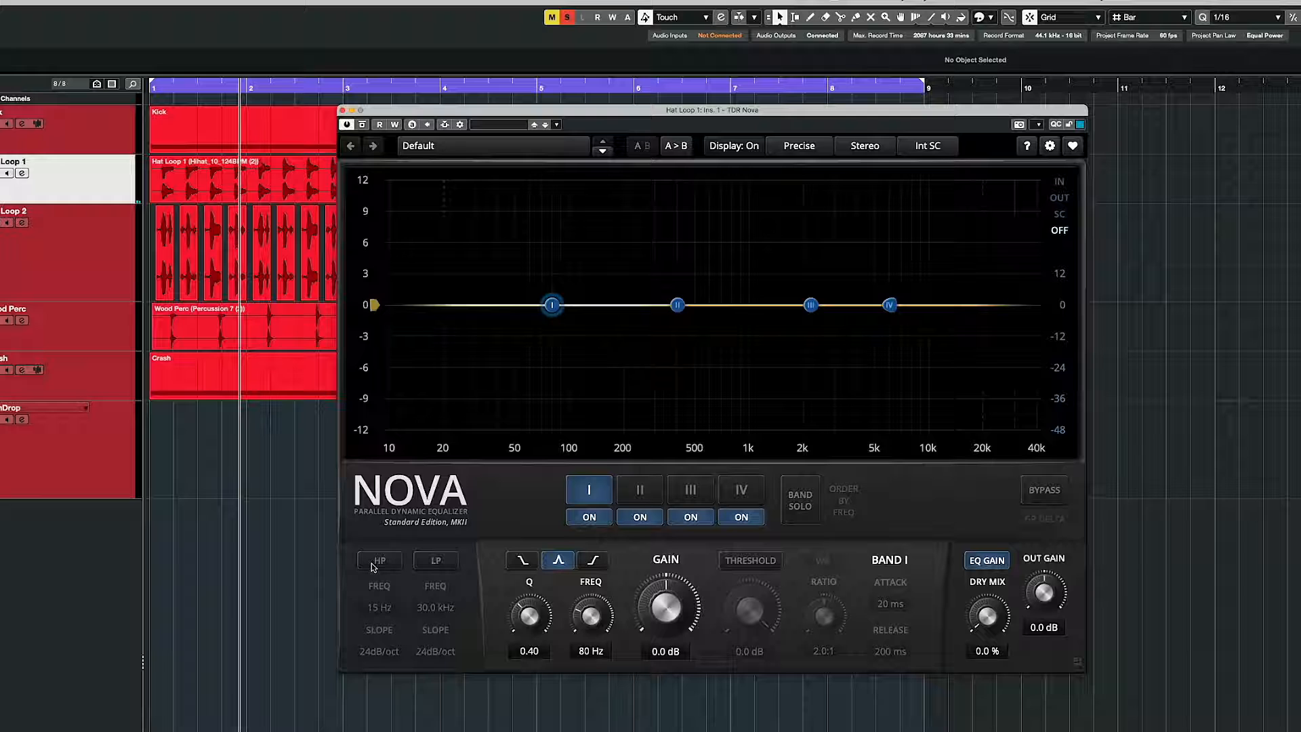
# Enable Nova's high-pass filter on Hat Loop 1 with a 12dB/oct slope and raise its frequency to about 1190 Hz
pyautogui.click(377, 561)
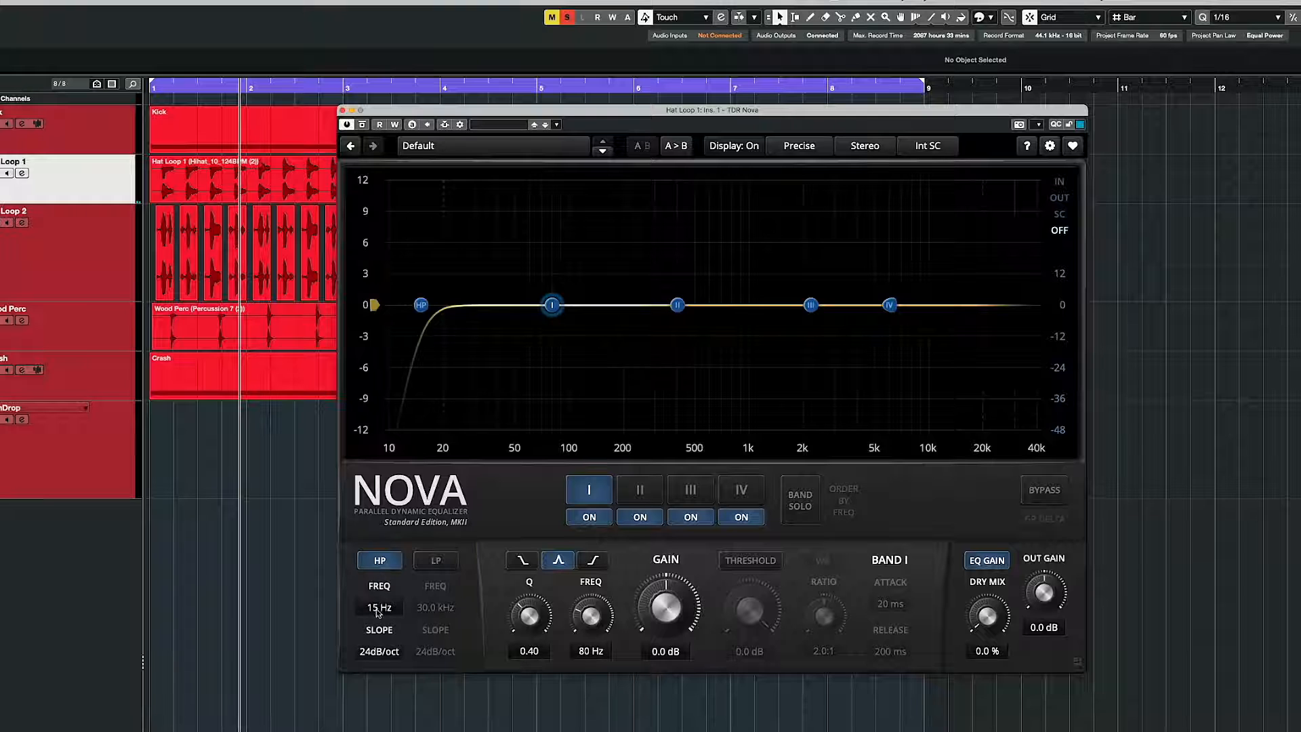
pyautogui.click(372, 656)
pyautogui.click(401, 695)
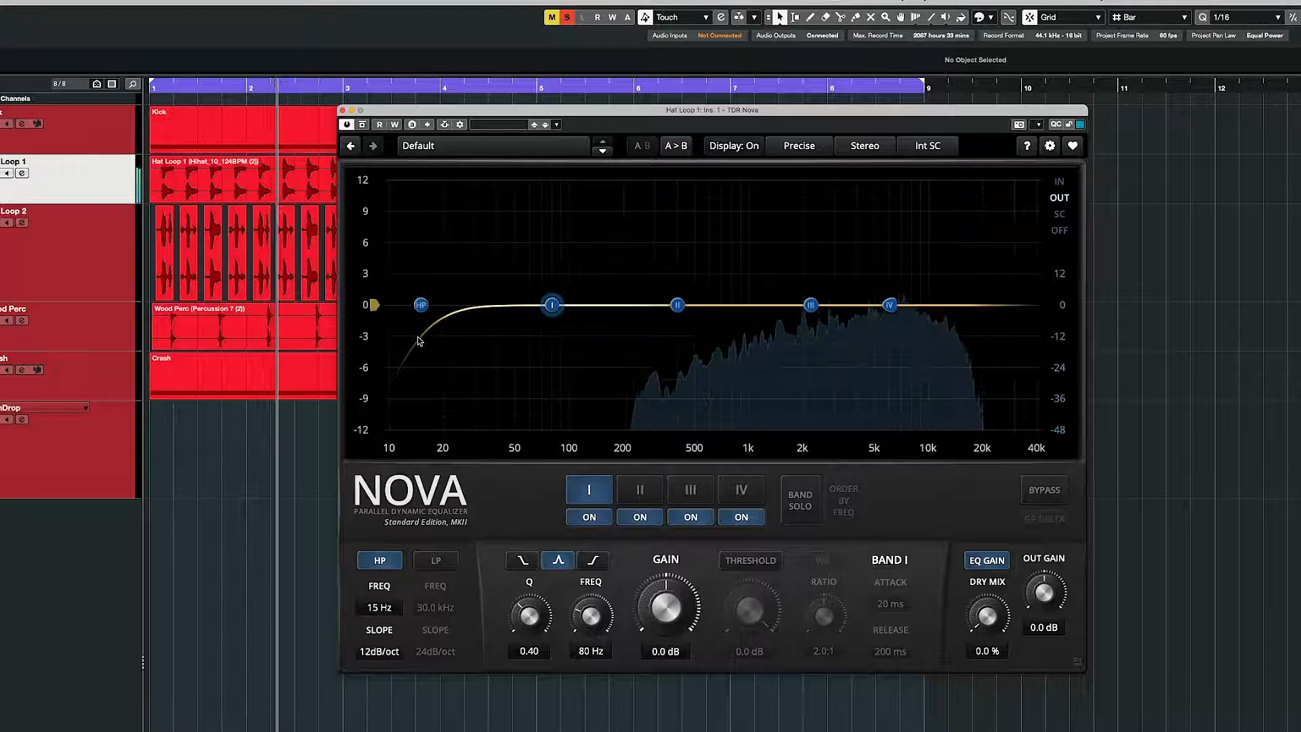
pyautogui.moveTo(424, 310); pyautogui.dragTo(578, 320)
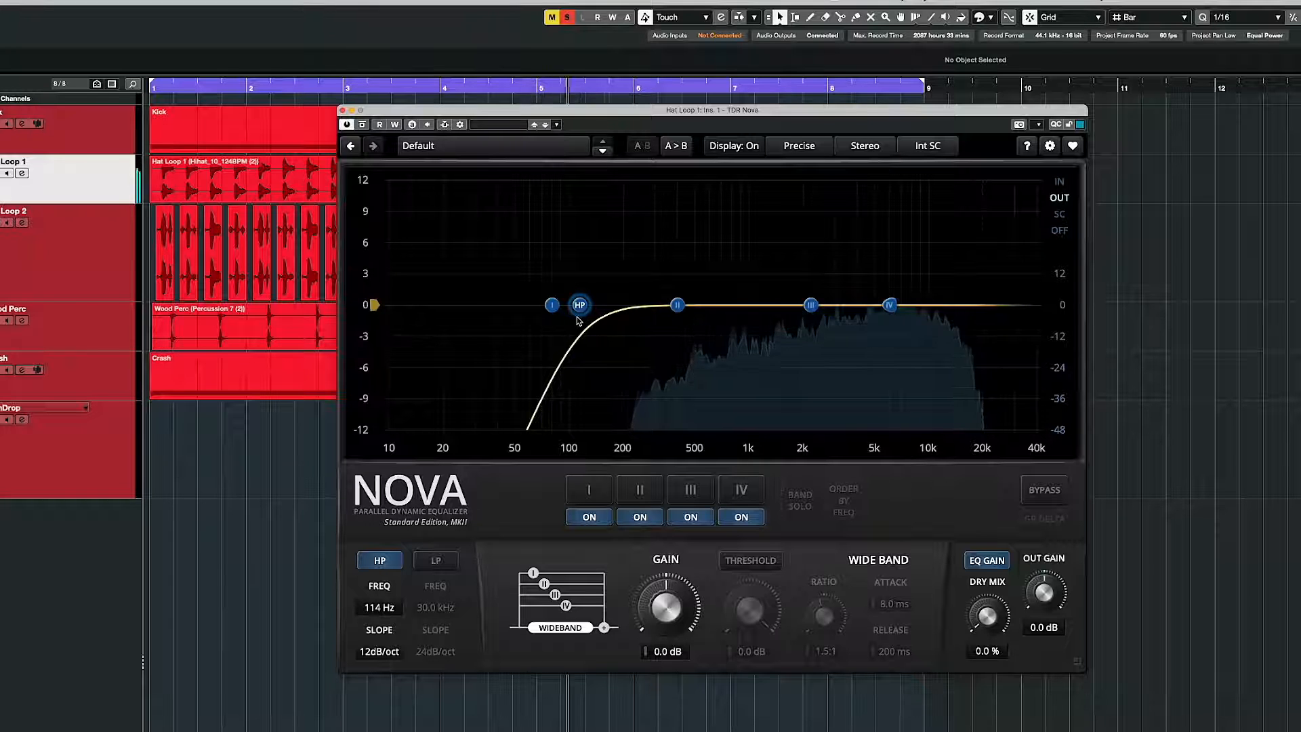
pyautogui.moveTo(578, 320); pyautogui.dragTo(764, 317)
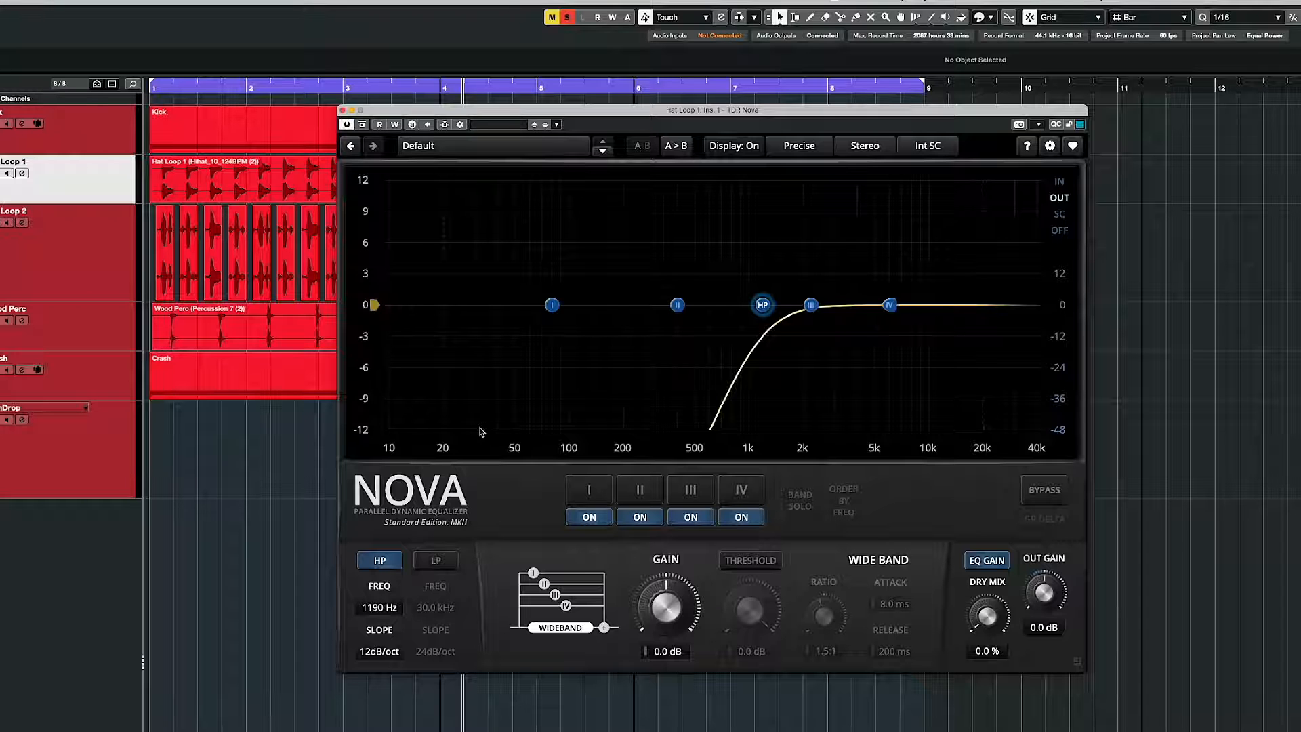
# Compare Hat Loop 1 during playback with the high-pass filter switched off and on, leaving it on
pyautogui.press('space')
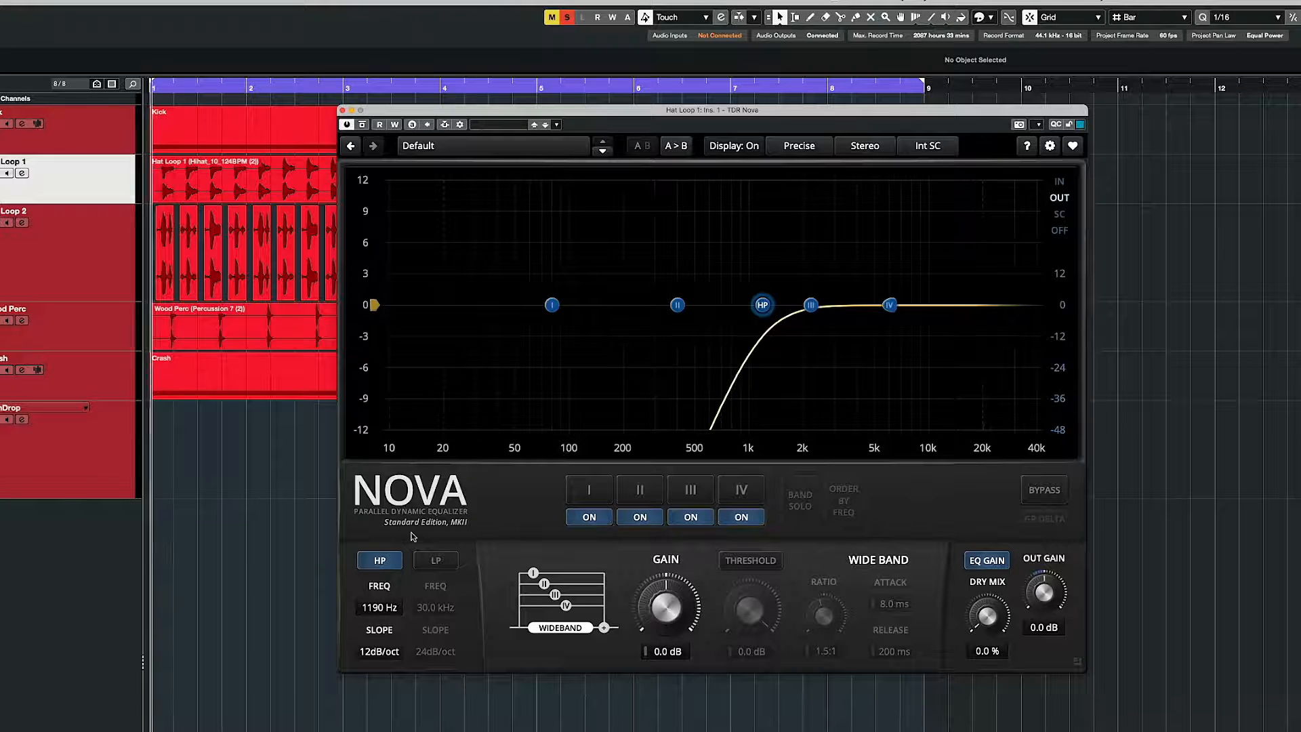
pyautogui.click(385, 560)
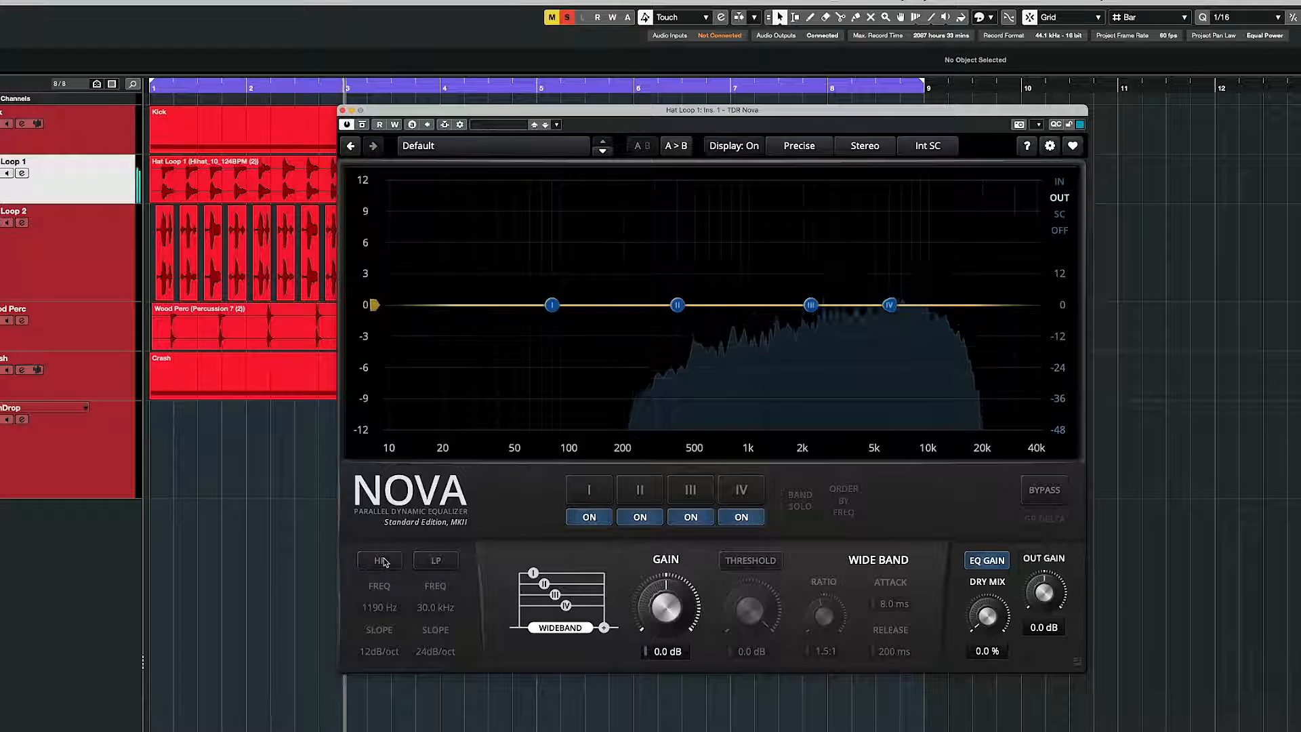
pyautogui.click(381, 560)
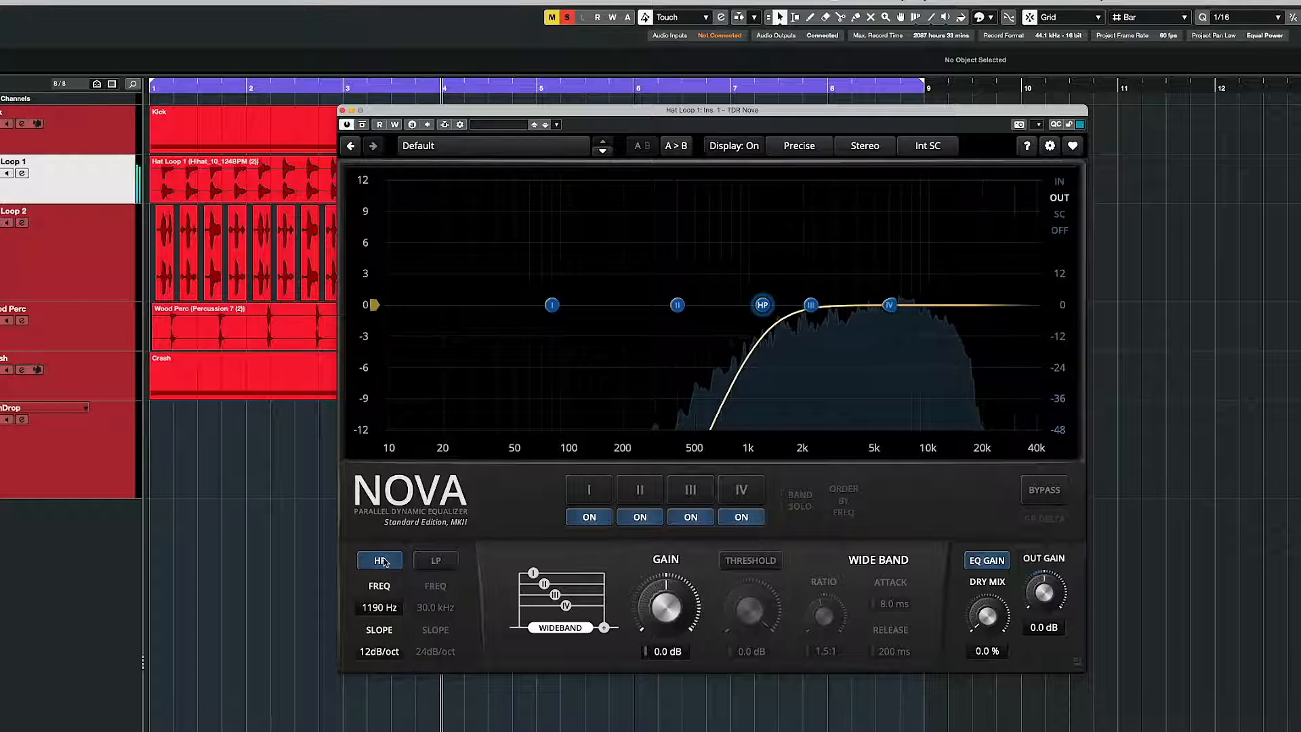
pyautogui.click(381, 560)
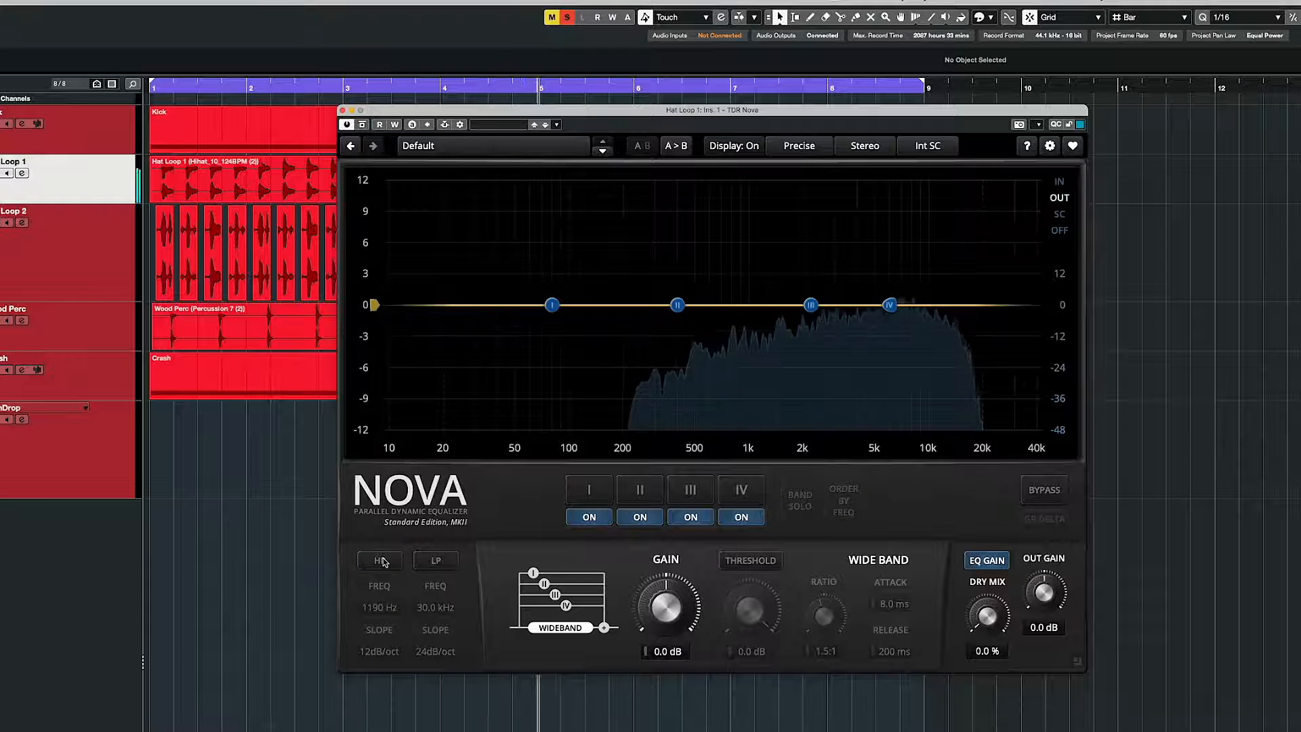
pyautogui.click(381, 560)
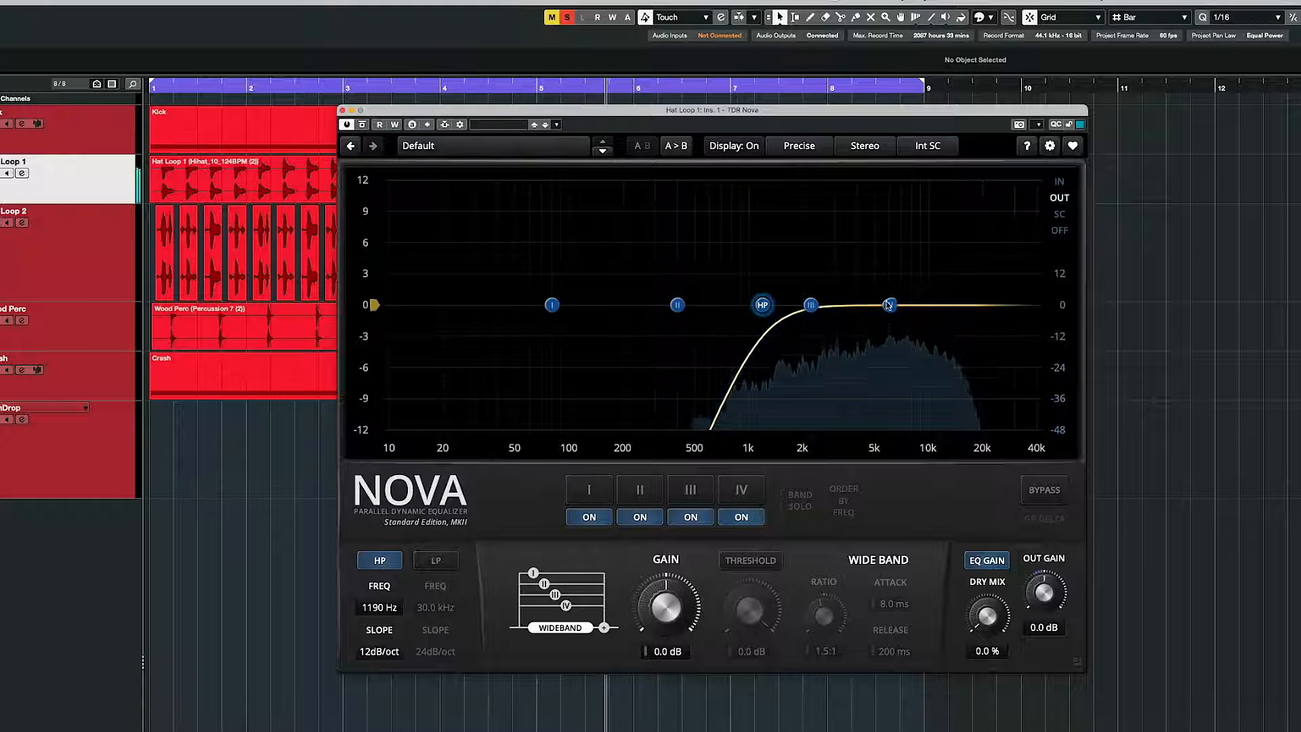
# Try a high-shelf boost of about 3.7 dB at 5.0 kHz on band IV of the Hat Loop 1 equaliser, and switch the band off
pyautogui.moveTo(890, 305); pyautogui.dragTo(875, 266)
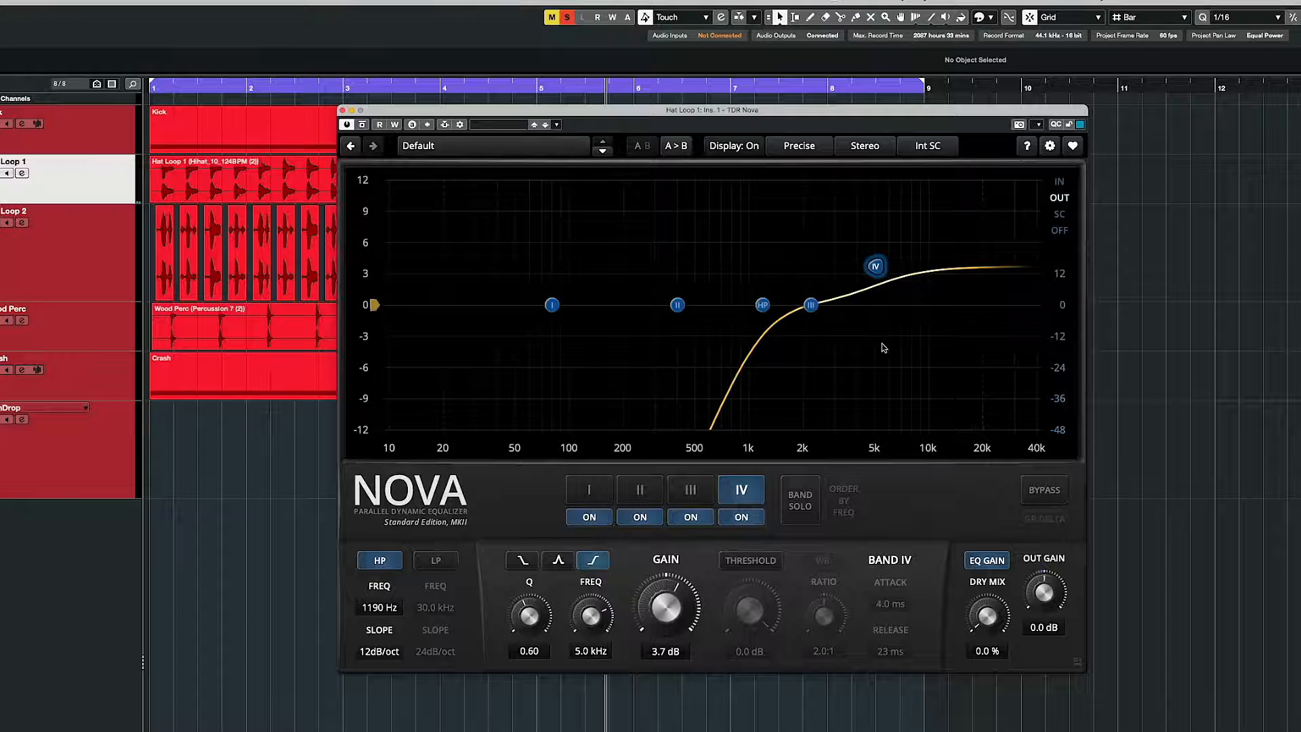
pyautogui.moveTo(878, 270); pyautogui.dragTo(883, 306)
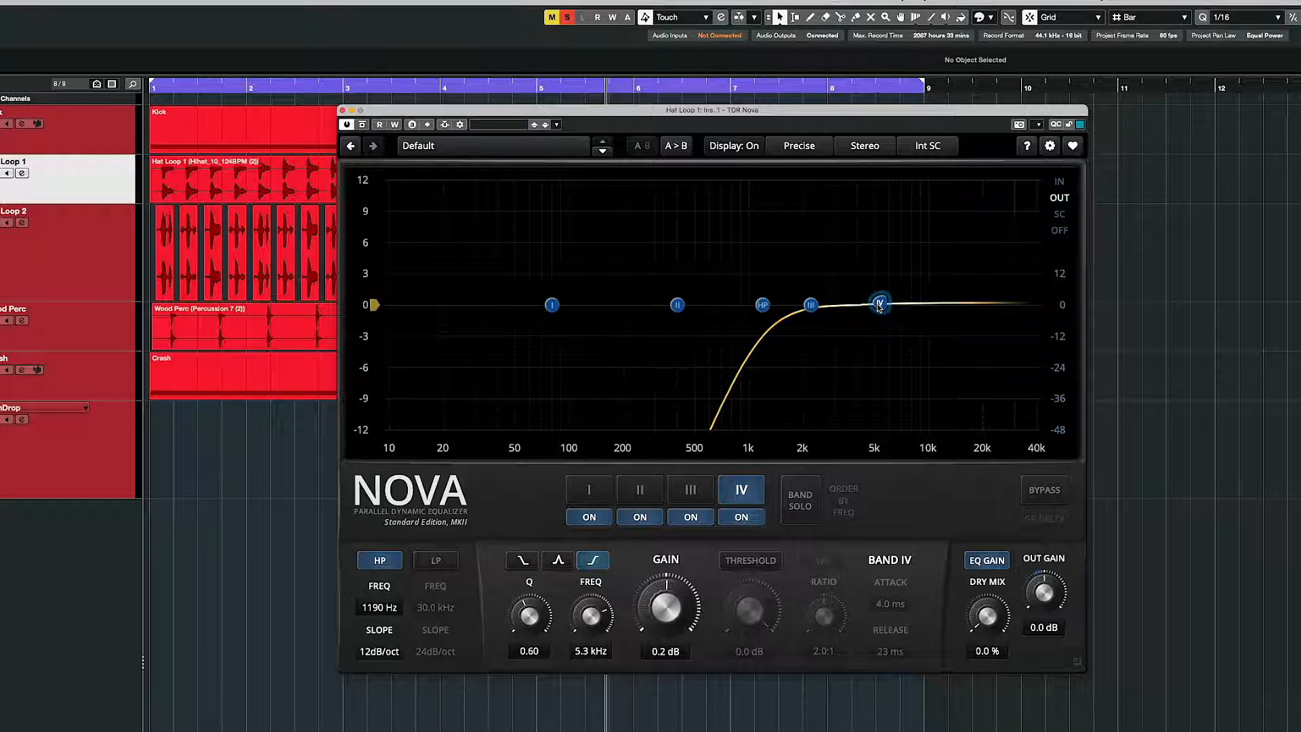
pyautogui.doubleClick(879, 305)
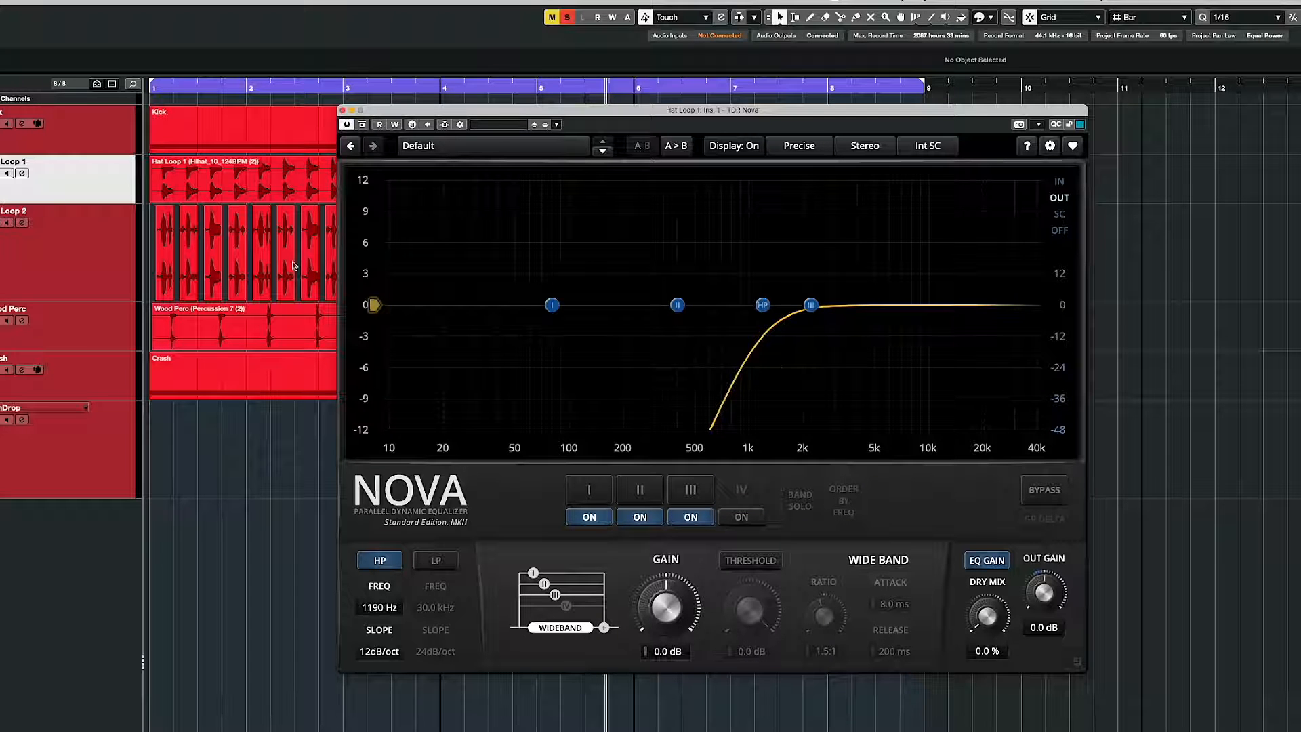
# Close the Hat Loop 1 equaliser and insert TDR Nova in the first insert slot of Hat Loop 2 with playback running
pyautogui.click(343, 109)
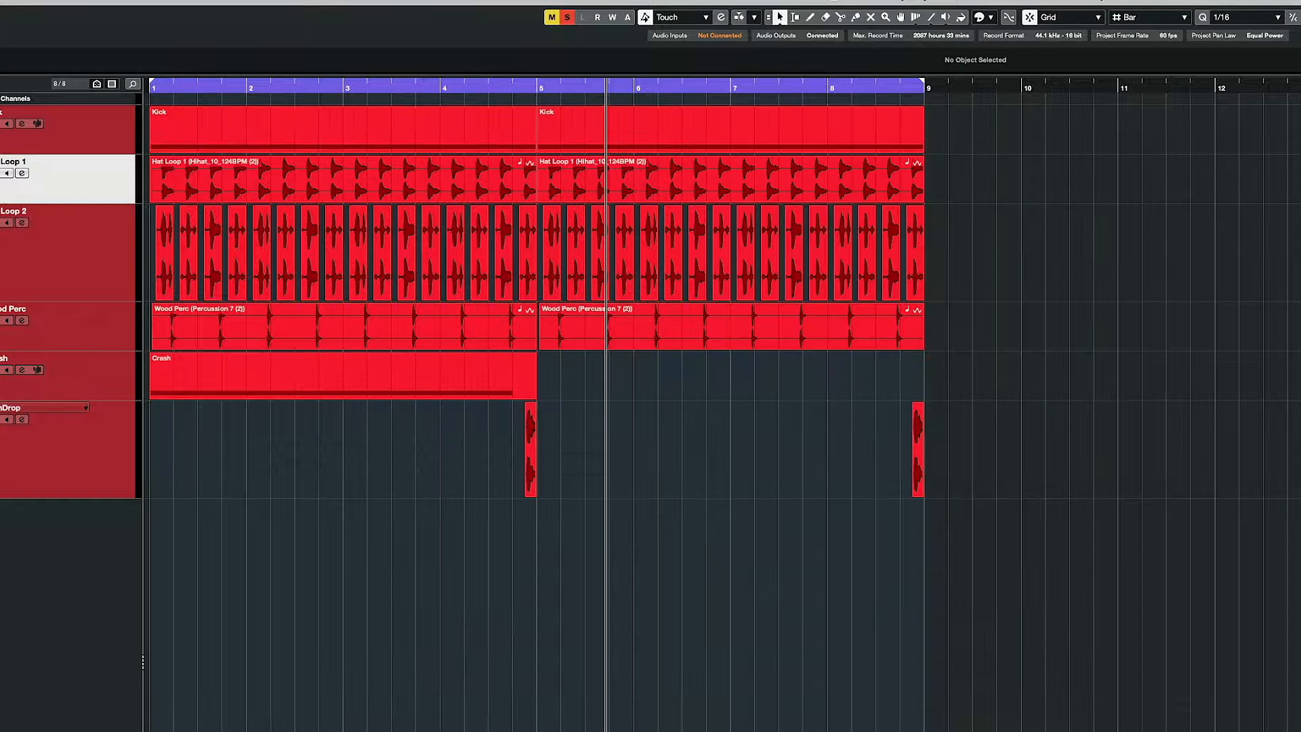
pyautogui.click(122, 239)
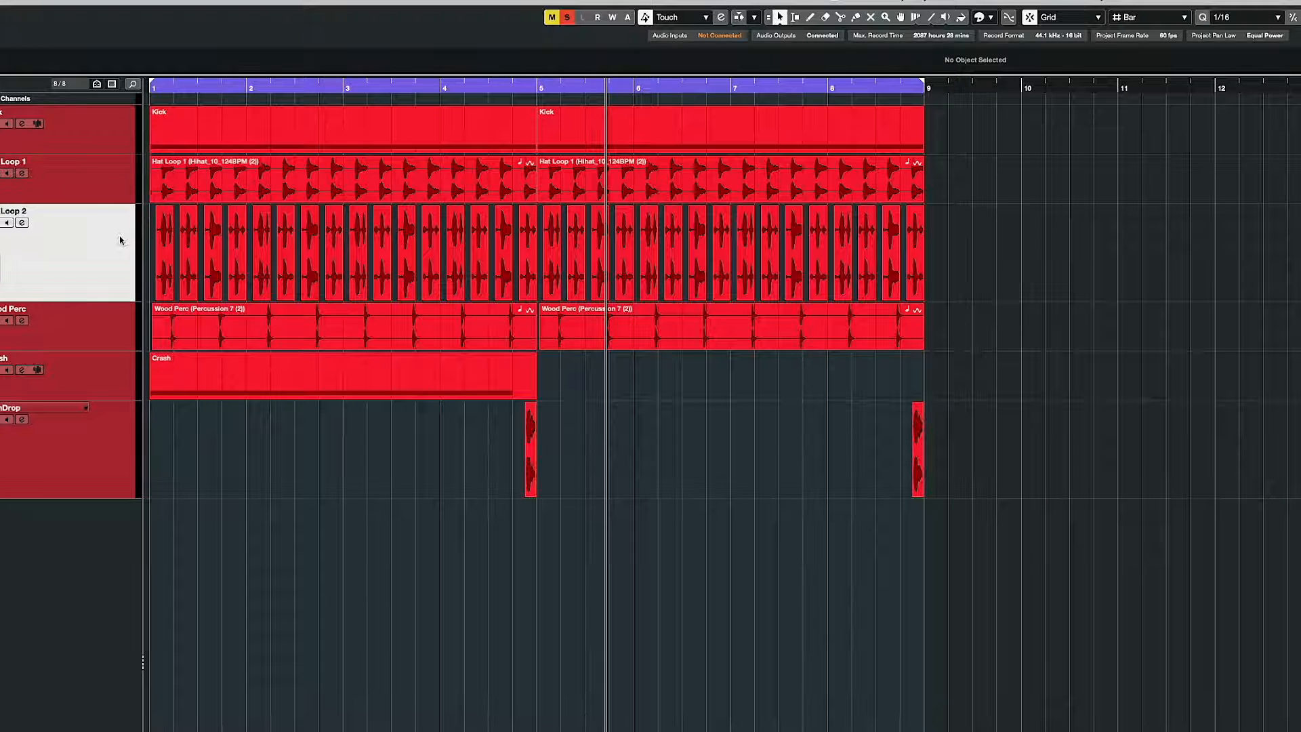
pyautogui.press('.')
pyautogui.press('space')
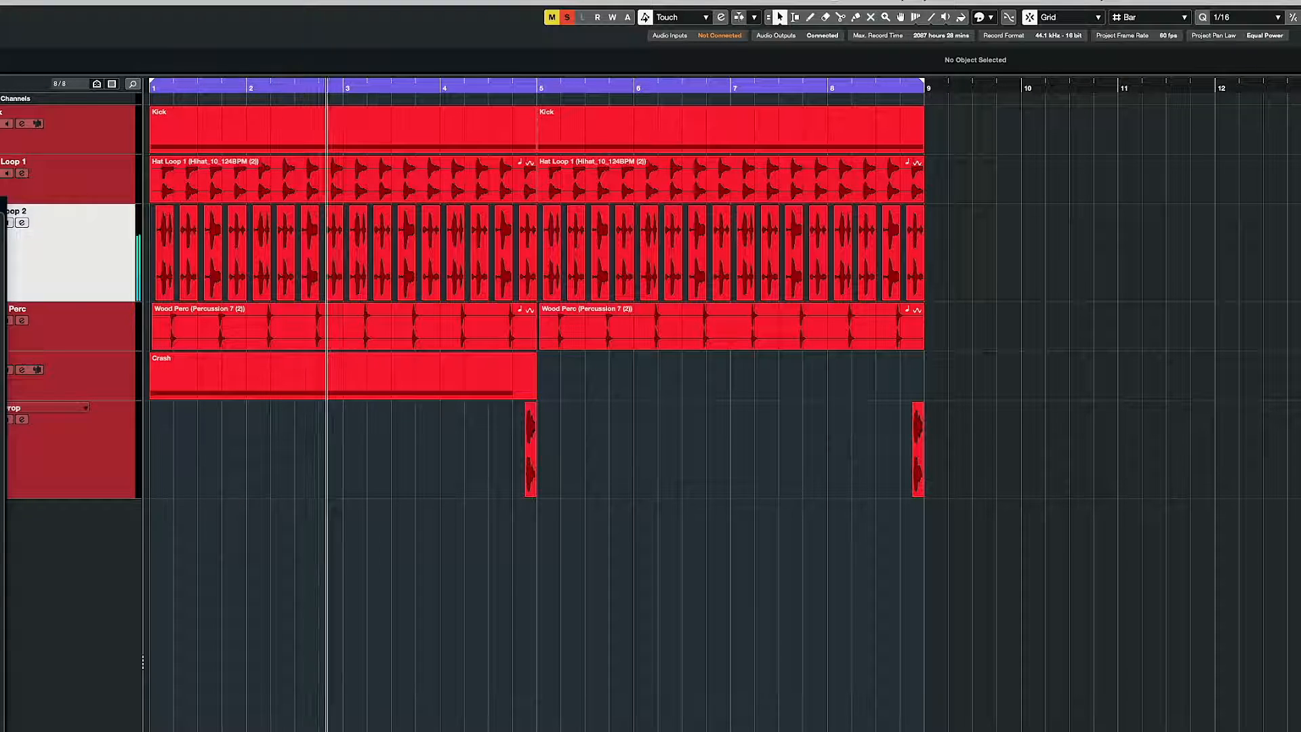
pyautogui.press('Return')
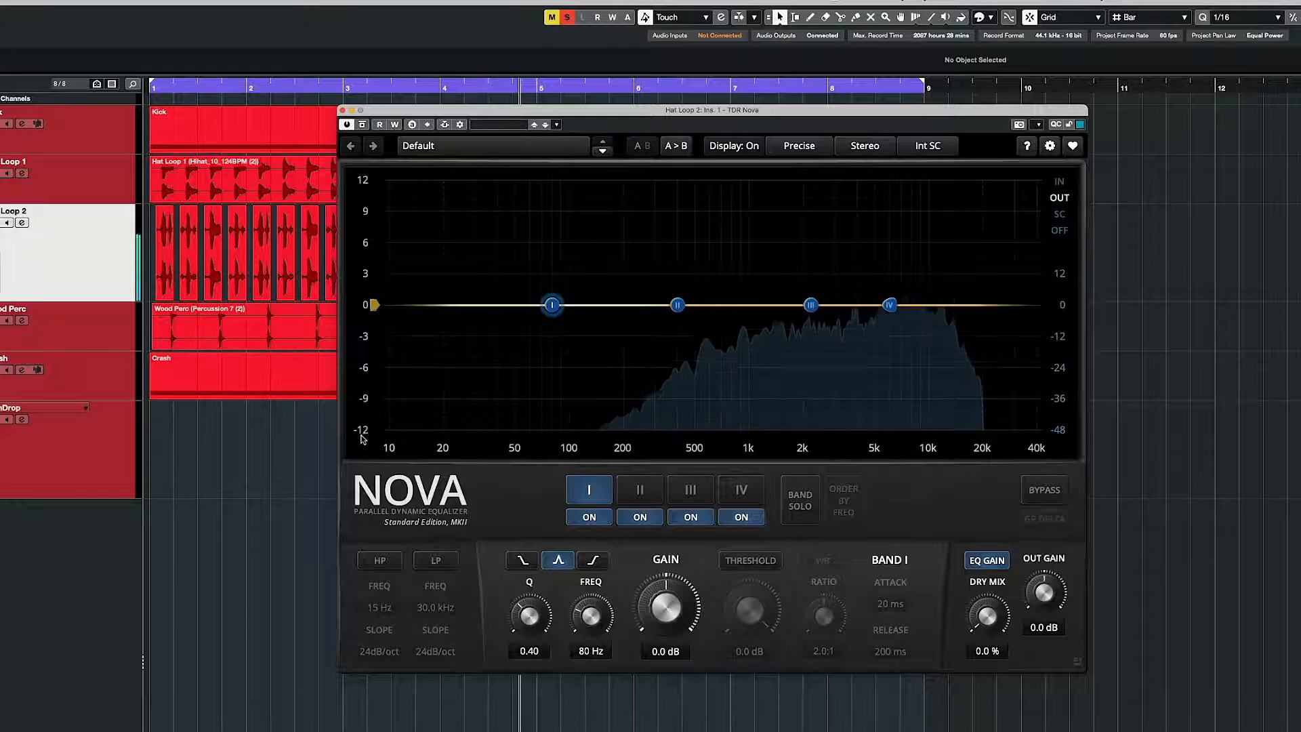
# Enable Nova's high-pass filter on Hat Loop 2 with a 12dB/oct slope and raise its frequency to about 412 Hz
pyautogui.click(379, 560)
pyautogui.click(378, 649)
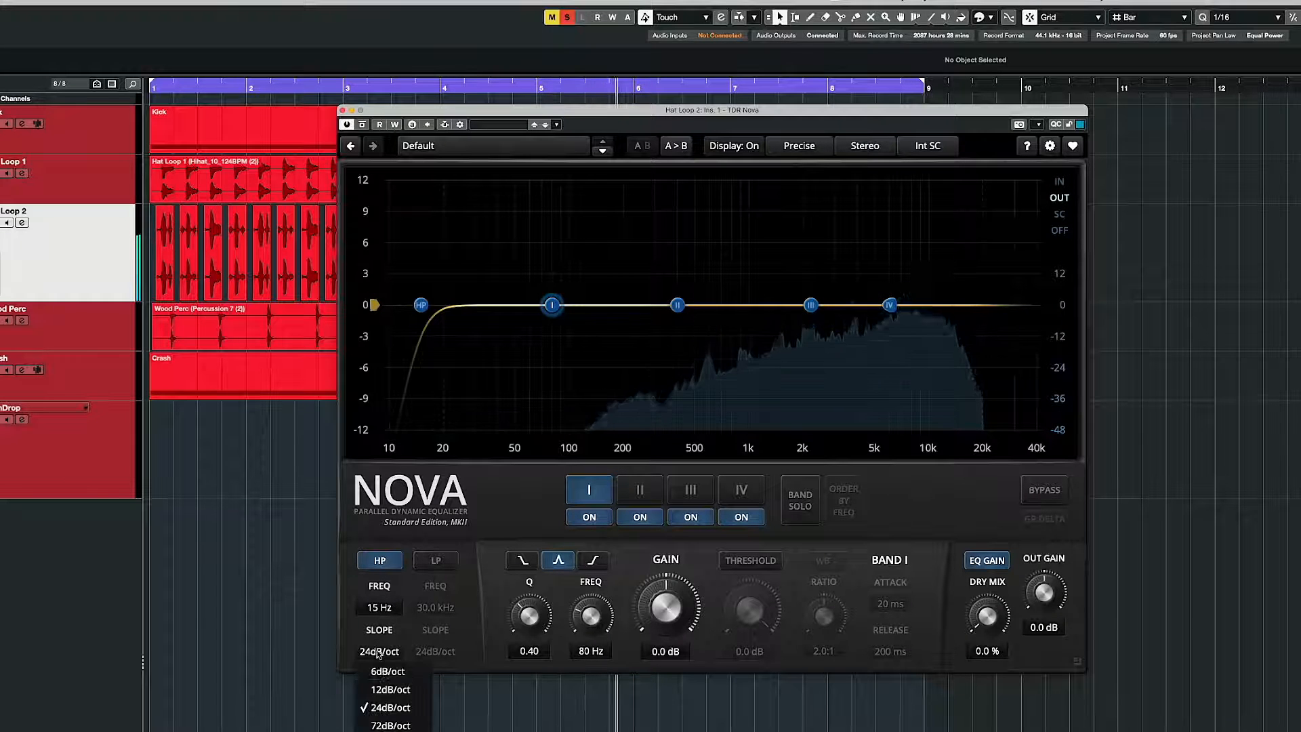
pyautogui.click(392, 677)
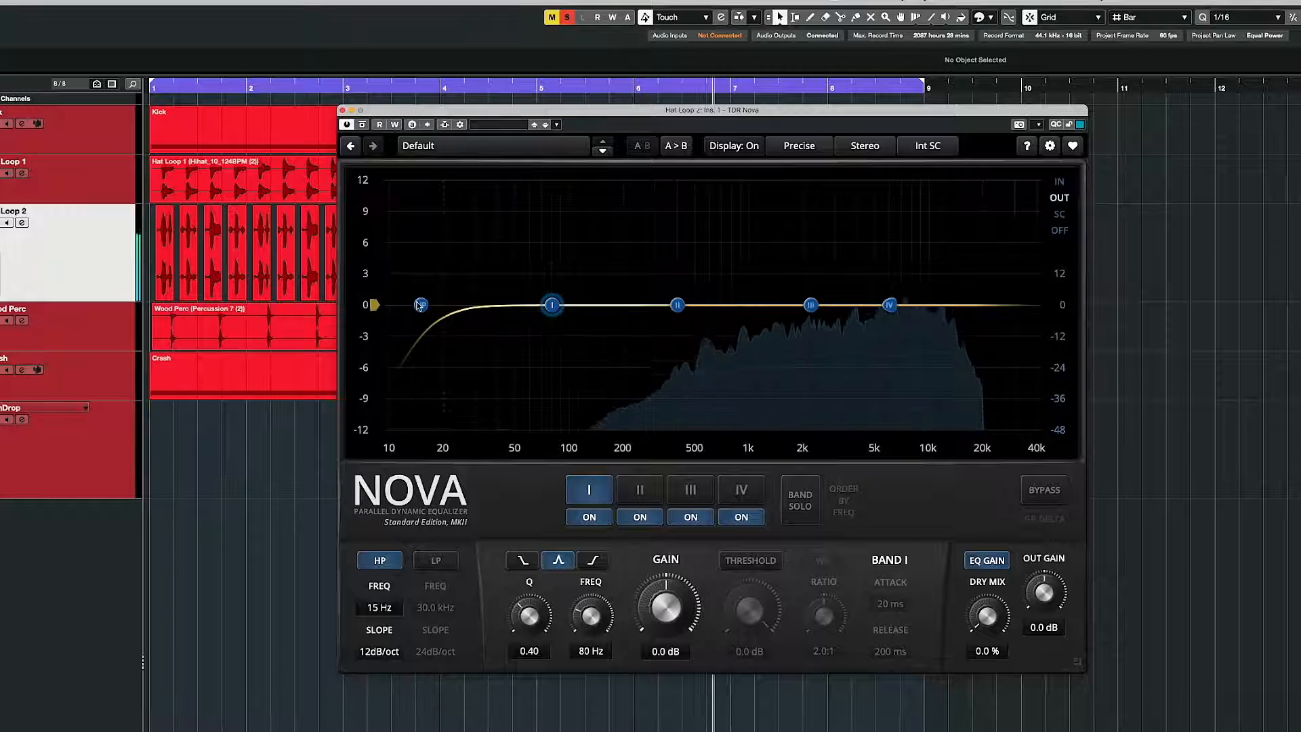
pyautogui.moveTo(420, 306); pyautogui.dragTo(454, 305)
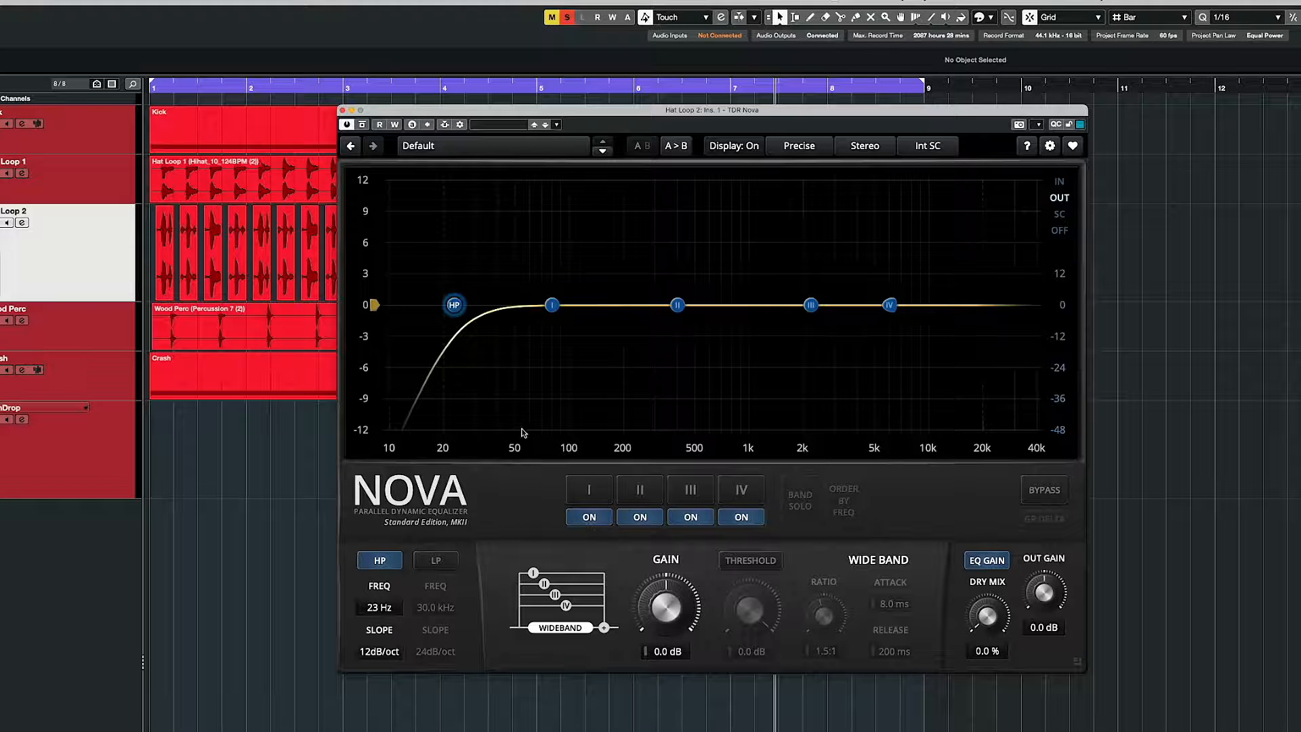
pyautogui.press('space')
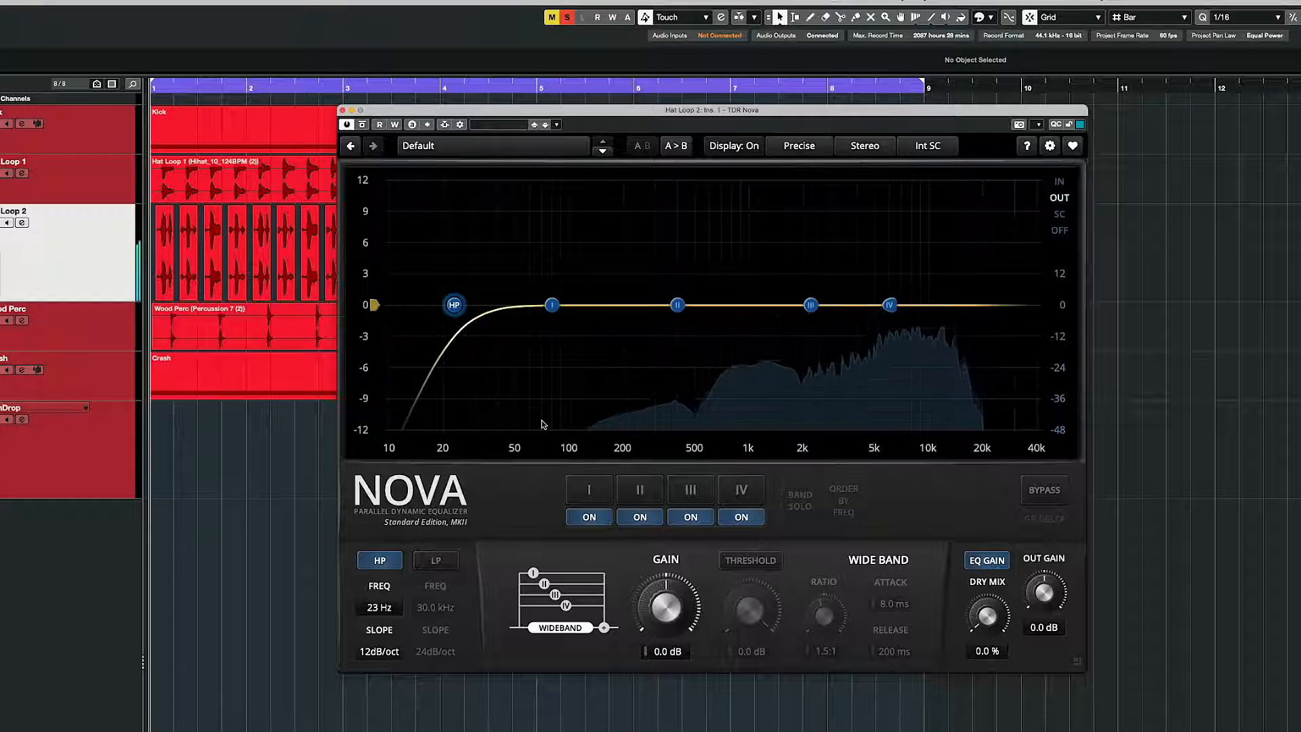
pyautogui.press('space')
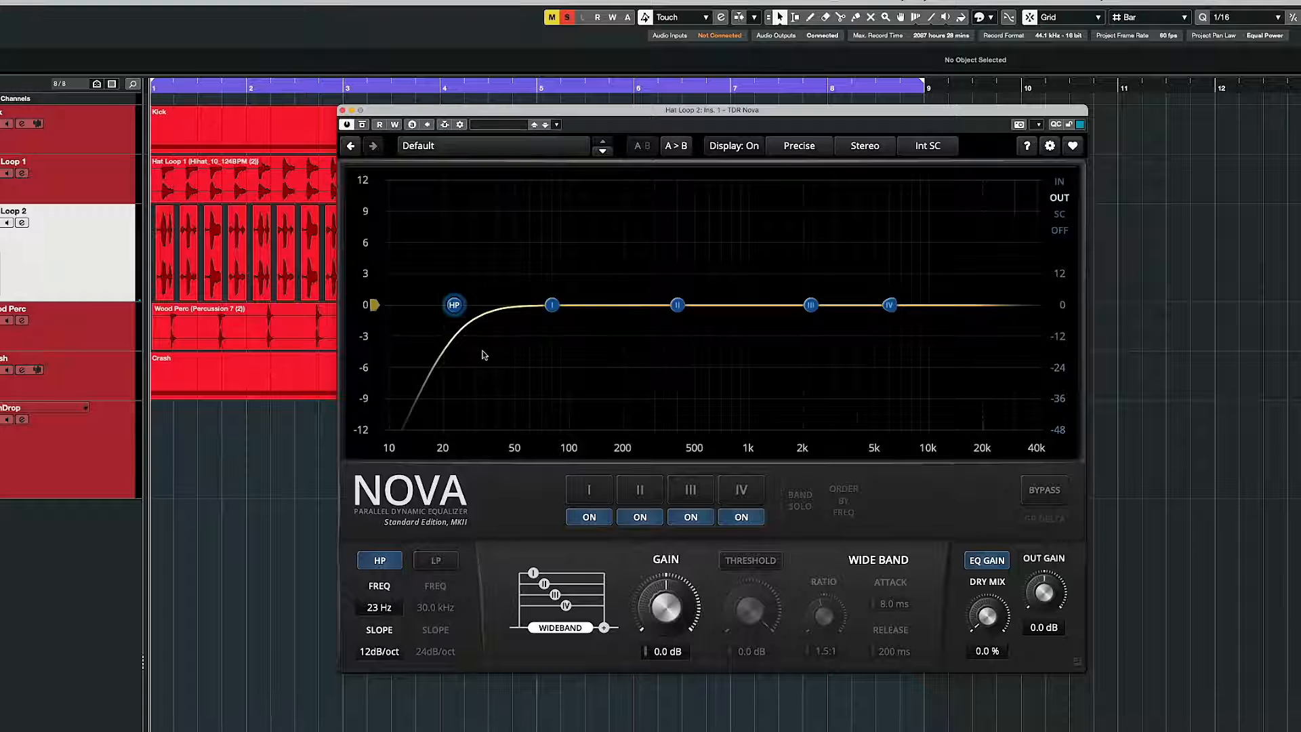
pyautogui.moveTo(455, 309); pyautogui.dragTo(679, 306)
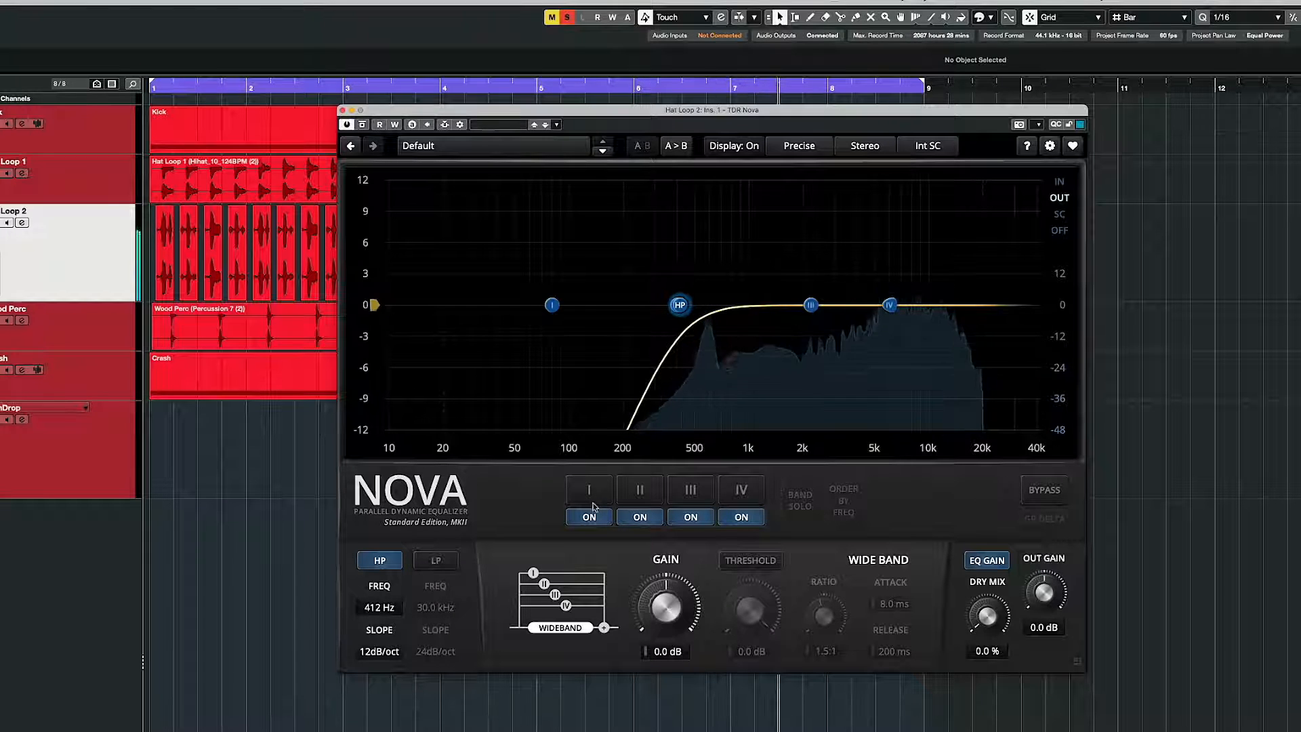
# Compare Hat Loop 2 with its high-pass filter switched off and on, leaving the filter active
pyautogui.click(379, 560)
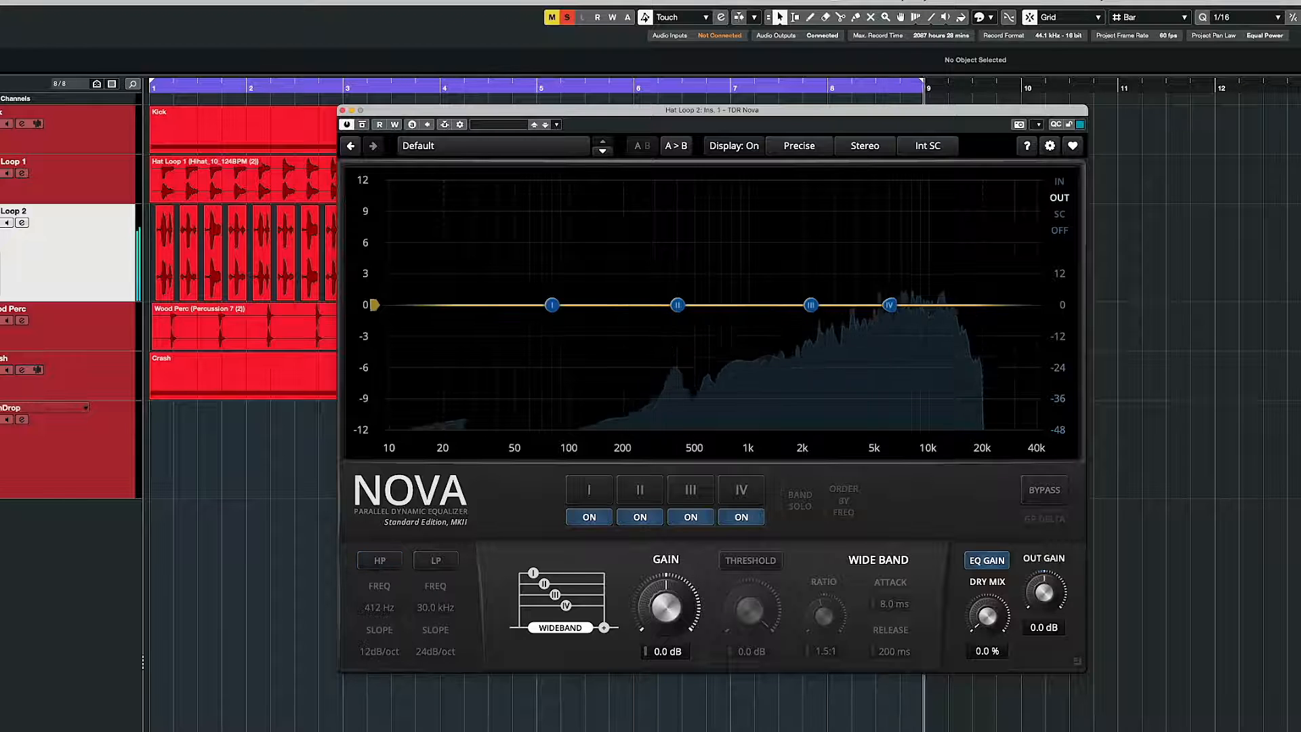
pyautogui.click(380, 562)
pyautogui.click(380, 562)
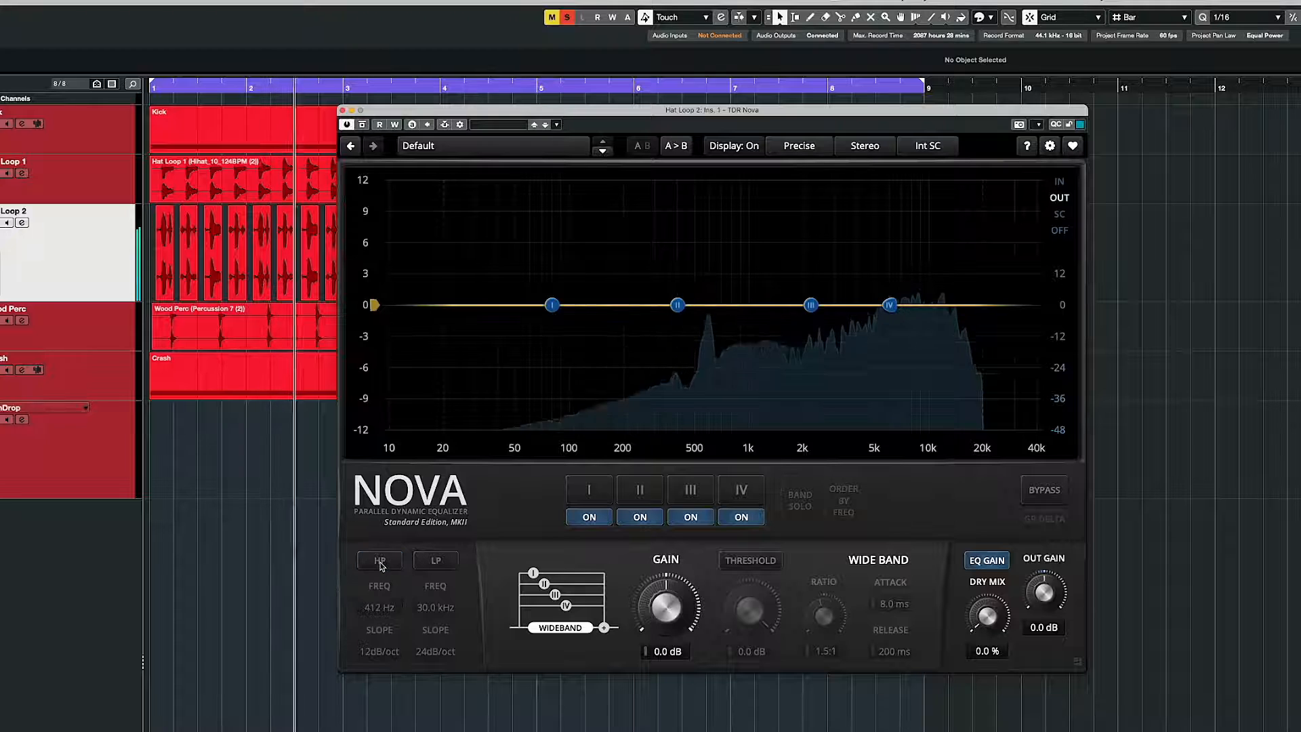
pyautogui.click(380, 563)
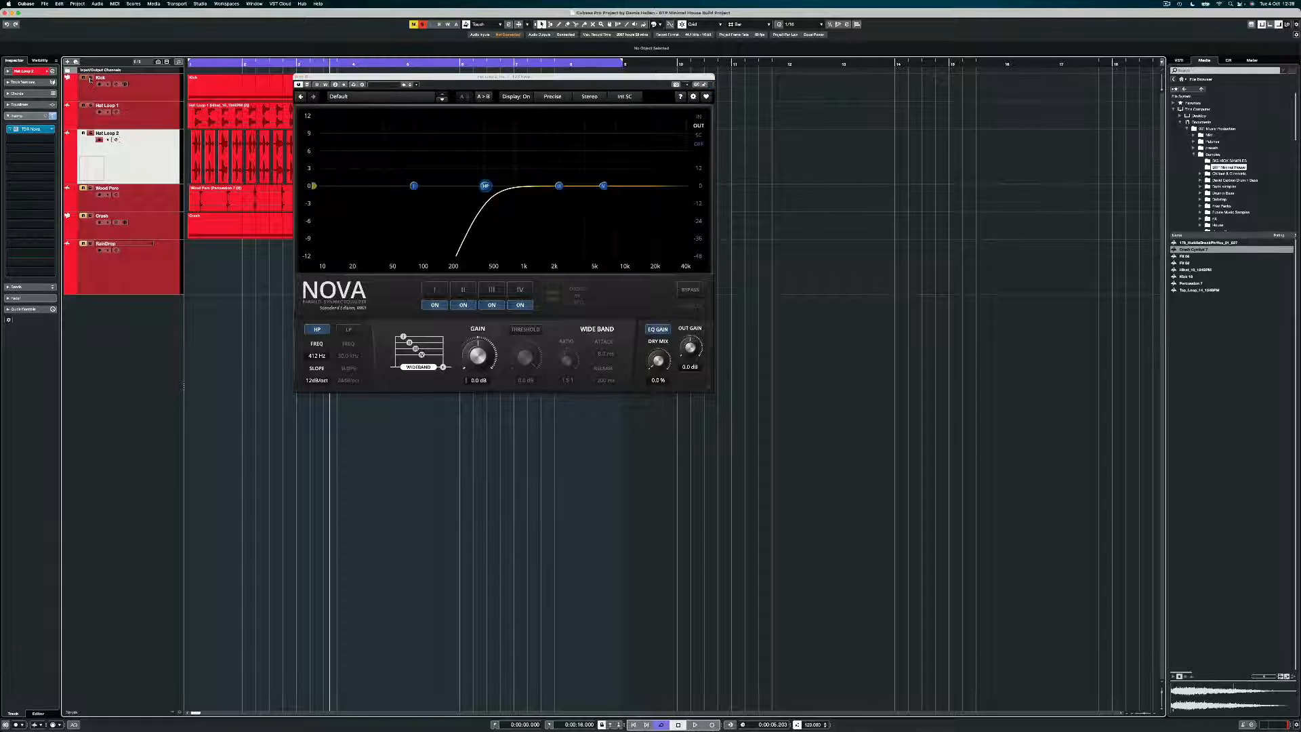
# Select the Kick track, play it together with the filtered hat loops and close the Hat Loop 2 equaliser window
pyautogui.click(156, 91)
pyautogui.press('space')
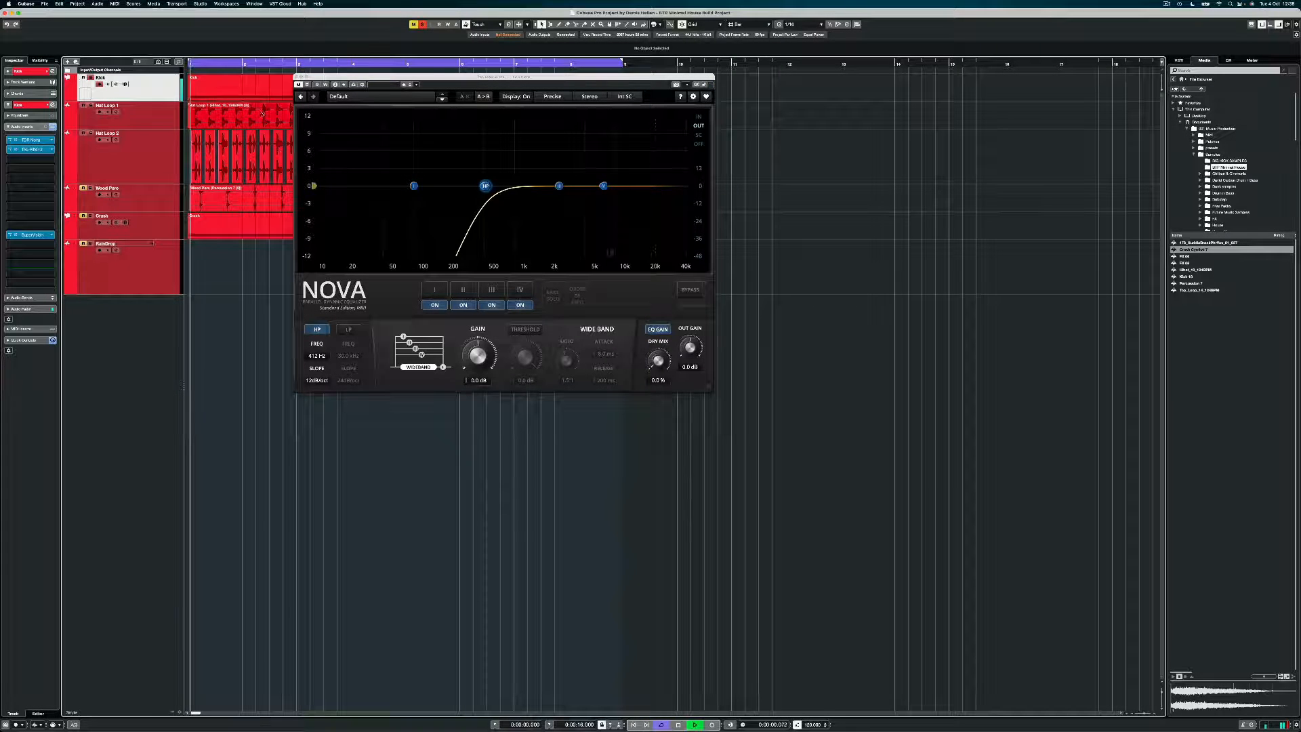
pyautogui.click(296, 77)
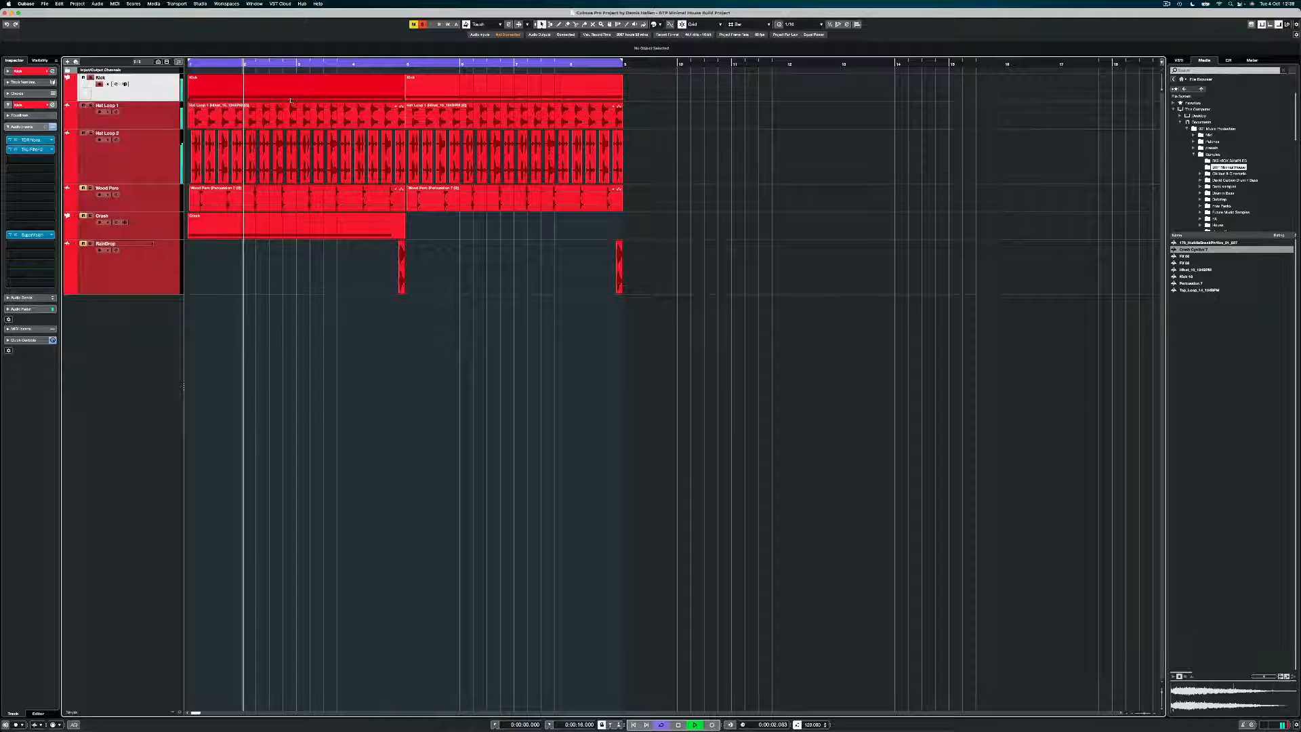
# Compare the playing mix with the hat loops' inserts bypassed and active in the MixConsole, then close it
pyautogui.press('F3')
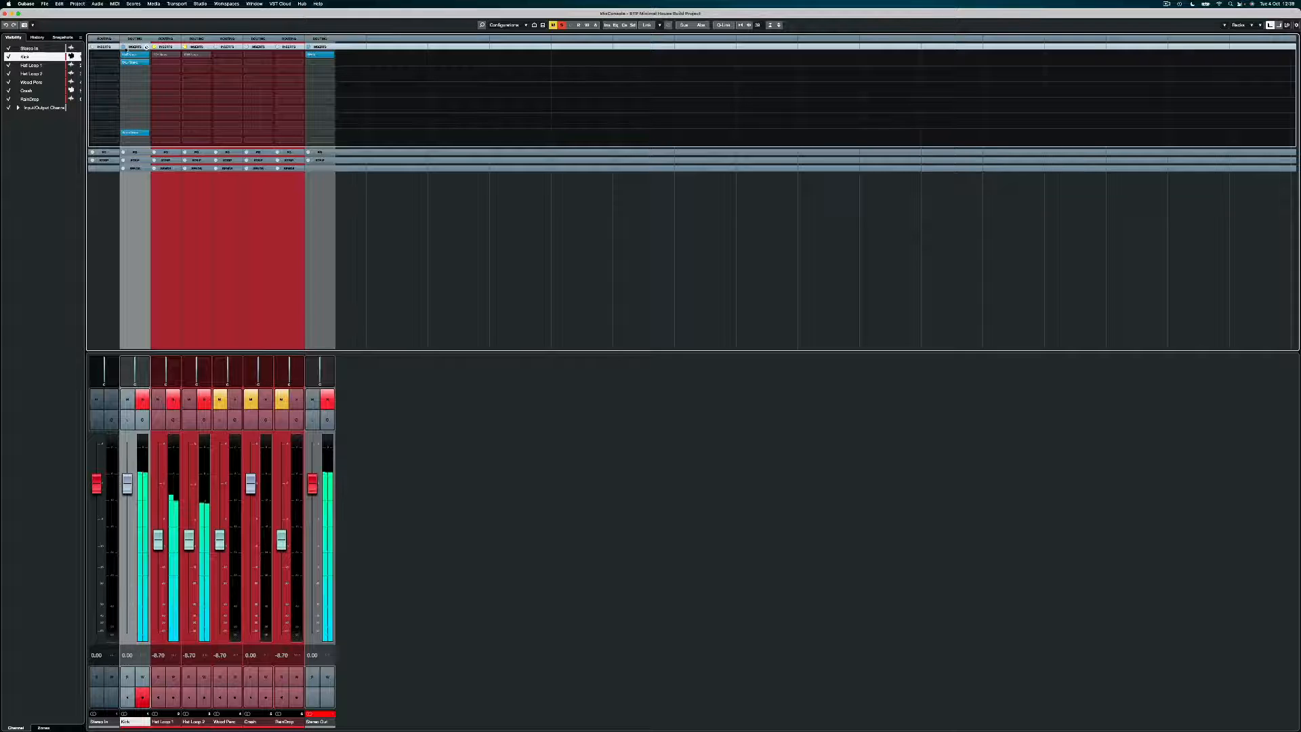
pyautogui.click(123, 46)
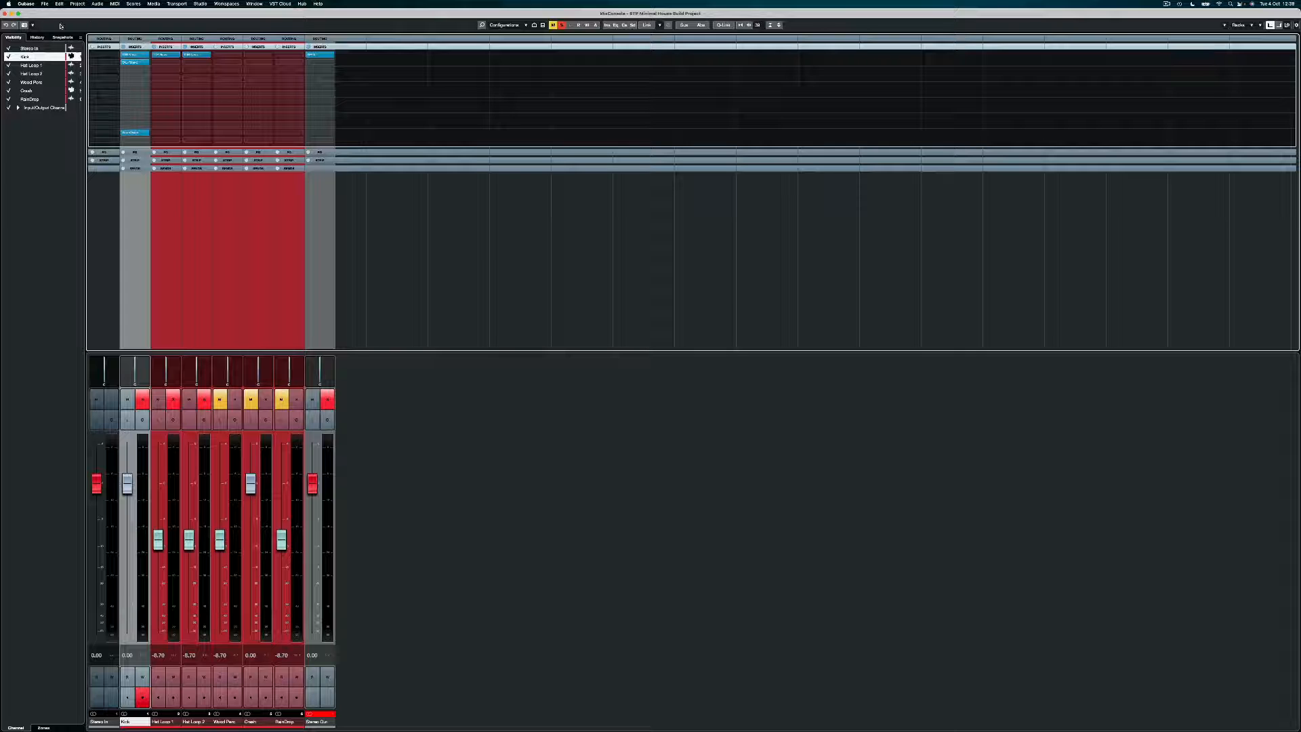
pyautogui.click(5, 14)
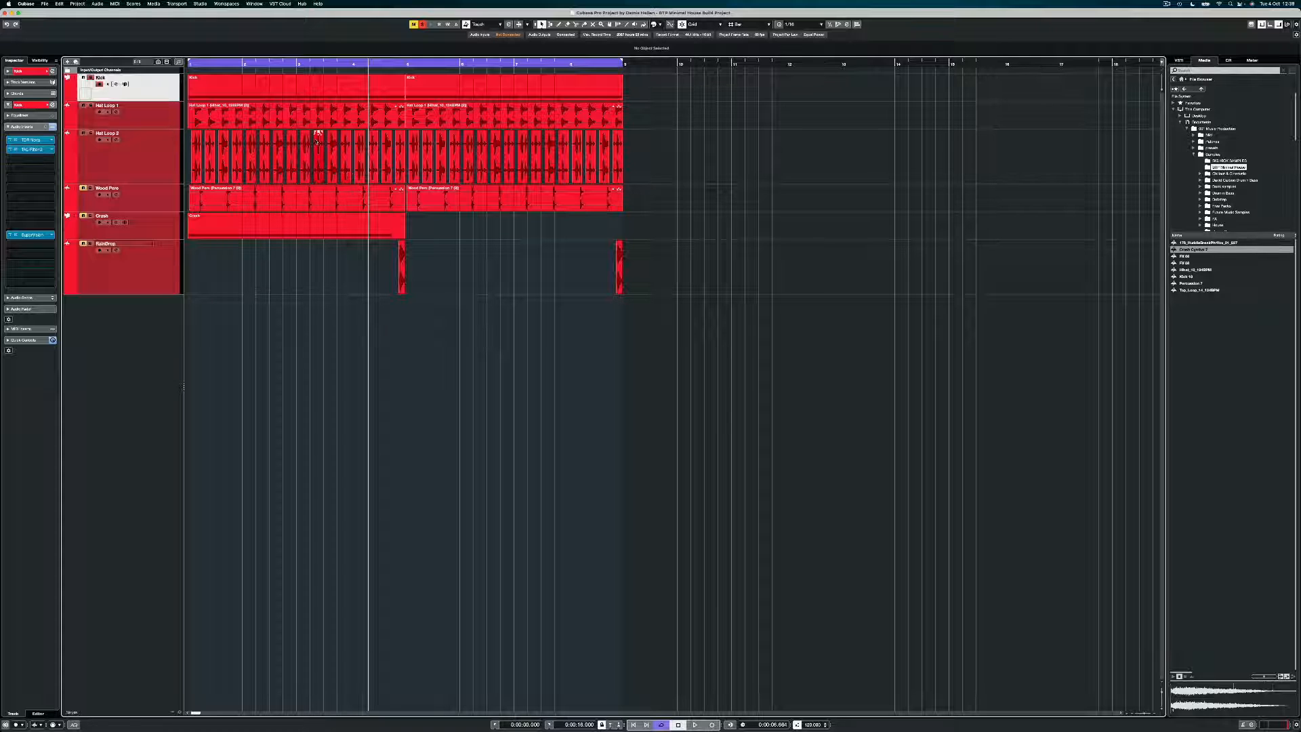
# Show the Pre (Filters/Gain/Phase) rack in the MixConsole, expand it across the channels and close the mixer
pyautogui.press('F3')
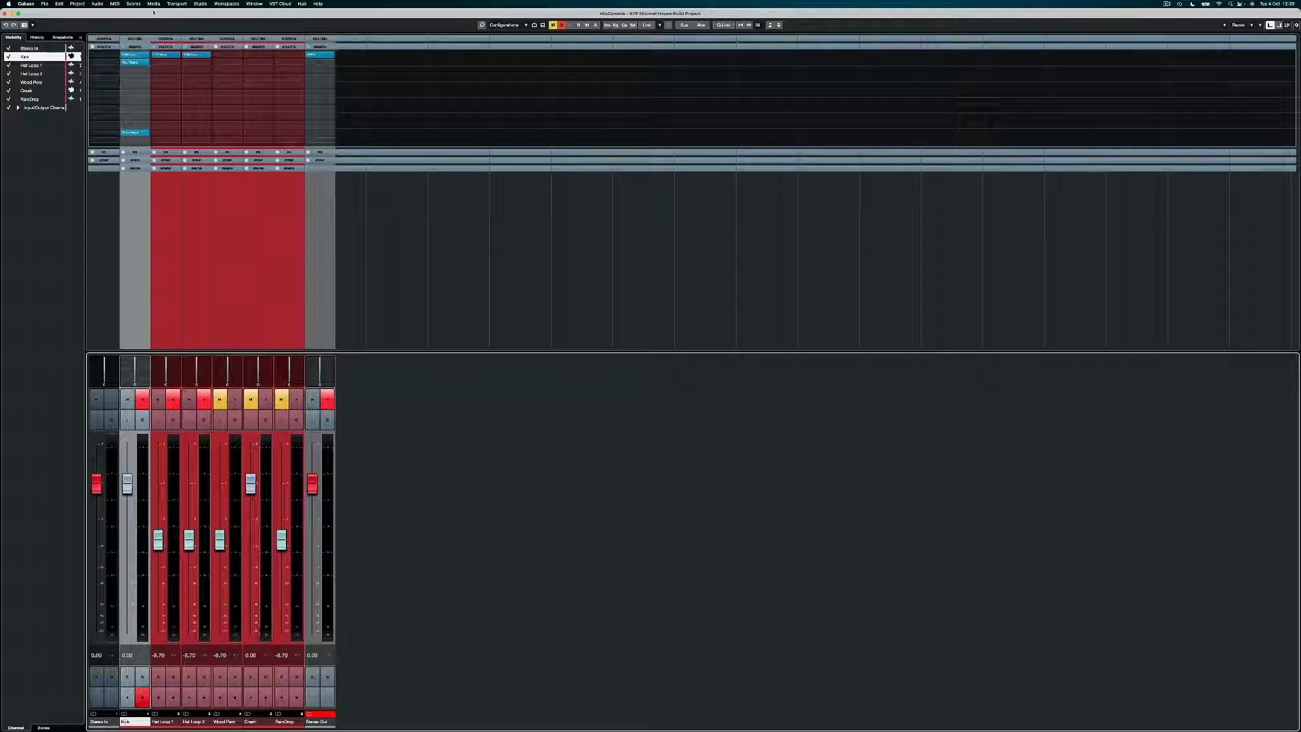
pyautogui.click(1251, 25)
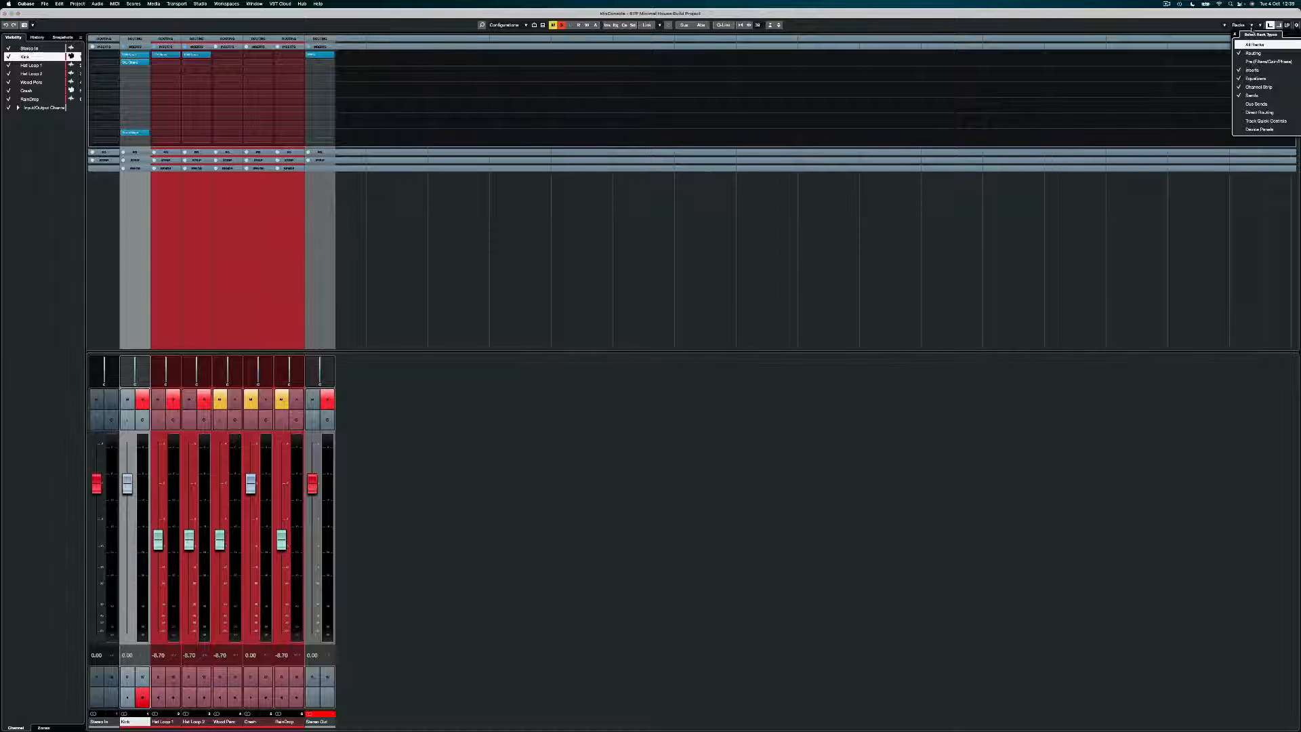
pyautogui.click(1249, 62)
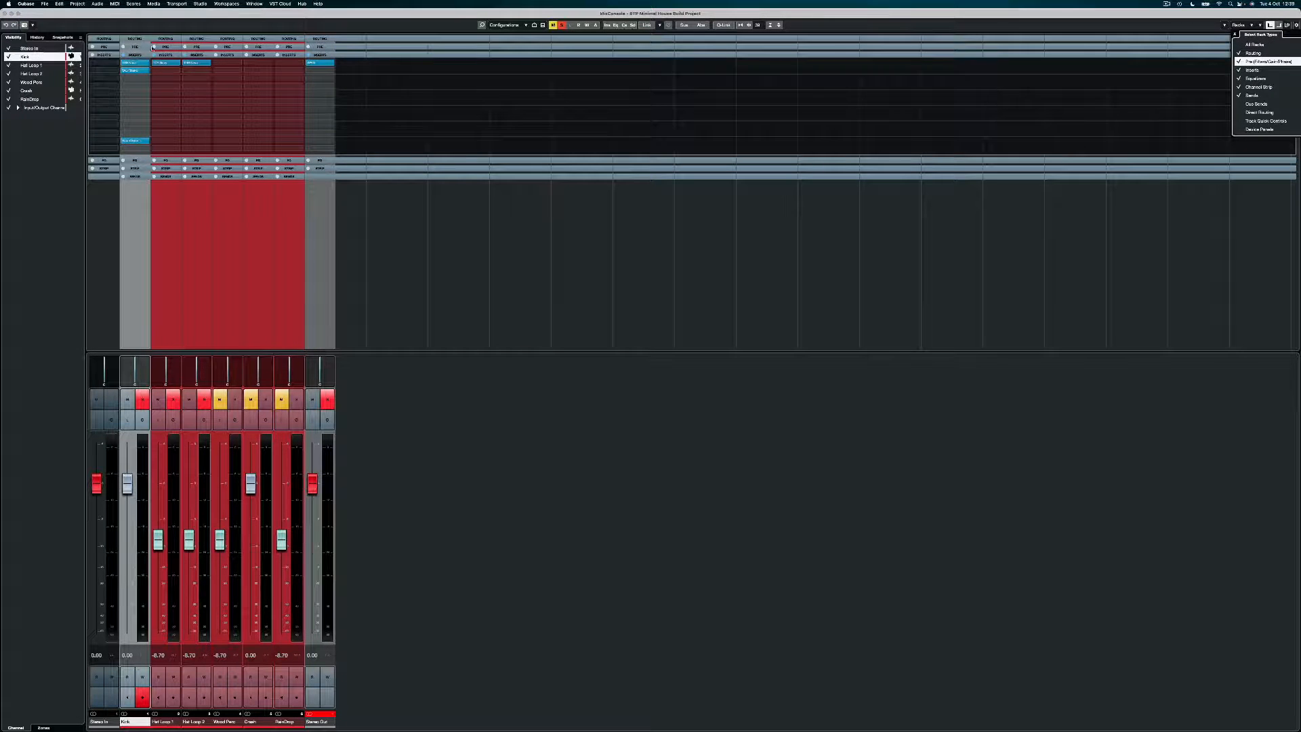
pyautogui.click(173, 47)
pyautogui.click(174, 47)
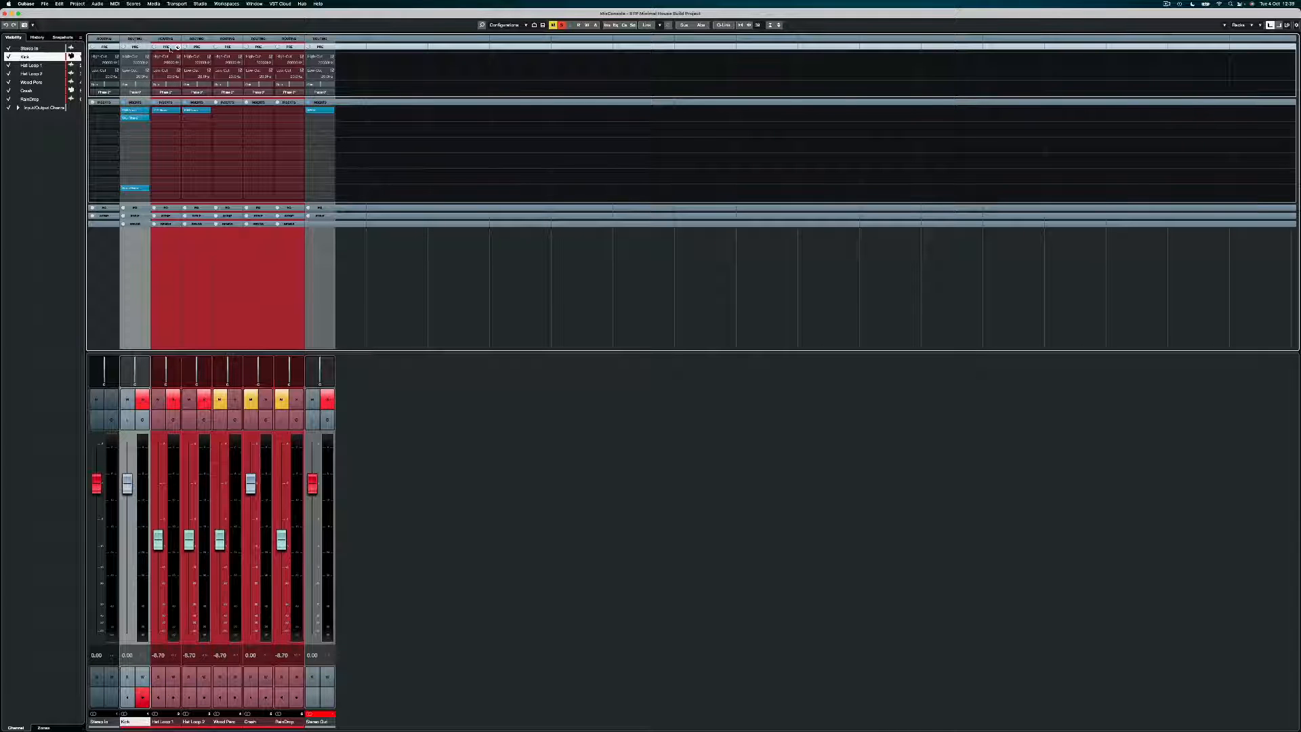
pyautogui.press('F3')
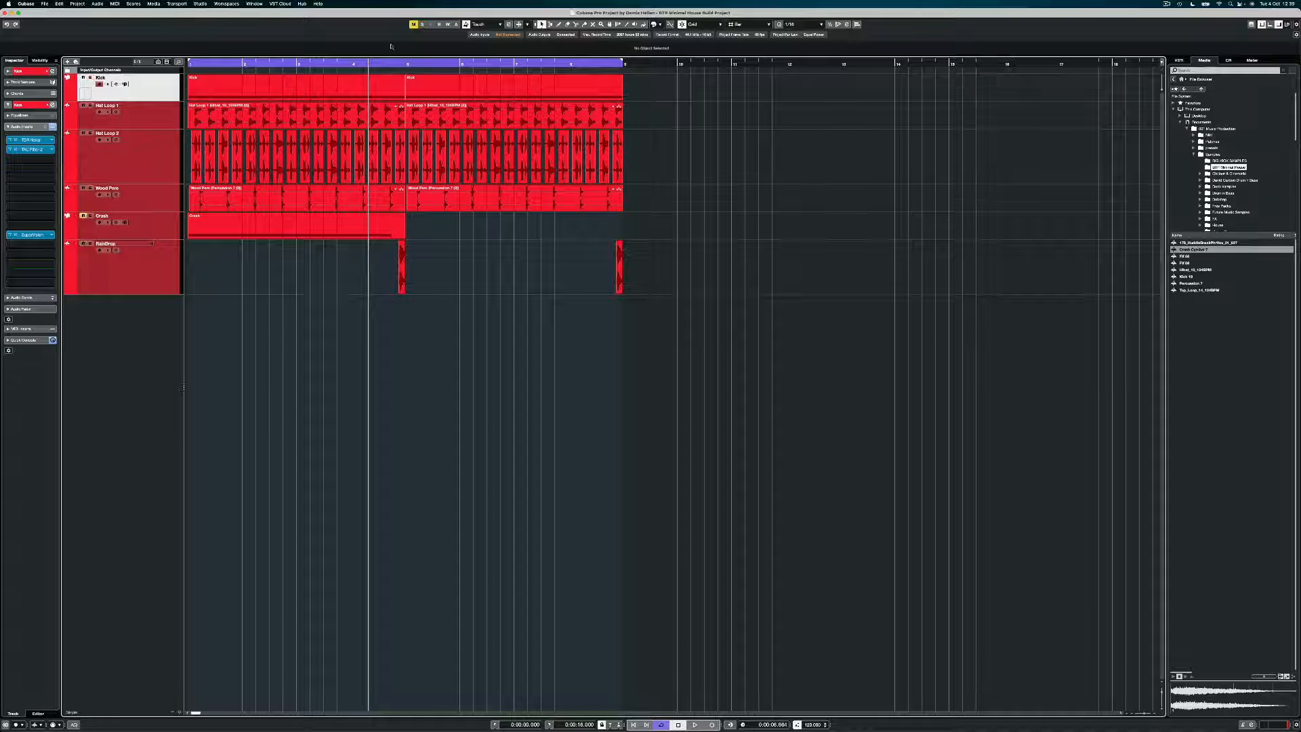
# Solo the Wood Perc track, play it from the start and insert TDR Nova in its first insert slot
pyautogui.click(90, 189)
pyautogui.press('.')
pyautogui.press('space')
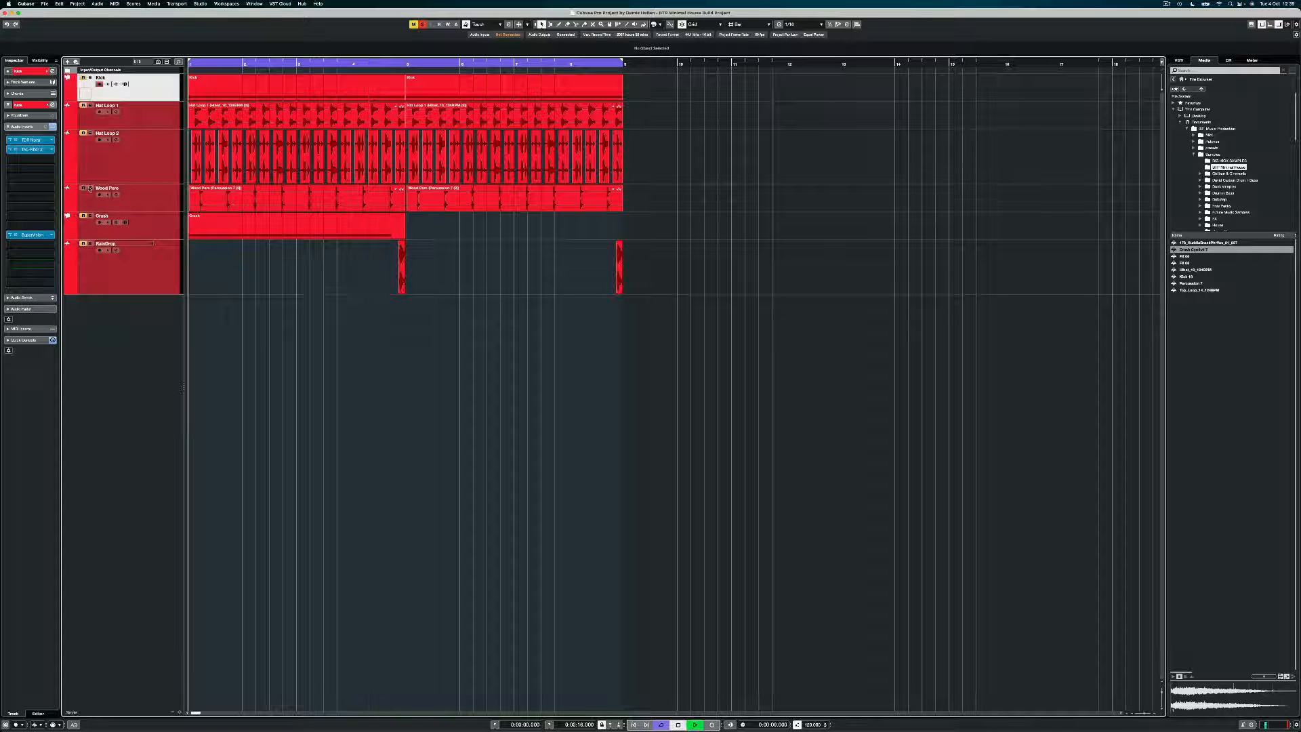
pyautogui.click(141, 195)
pyautogui.click(35, 130)
pyautogui.write('nova')
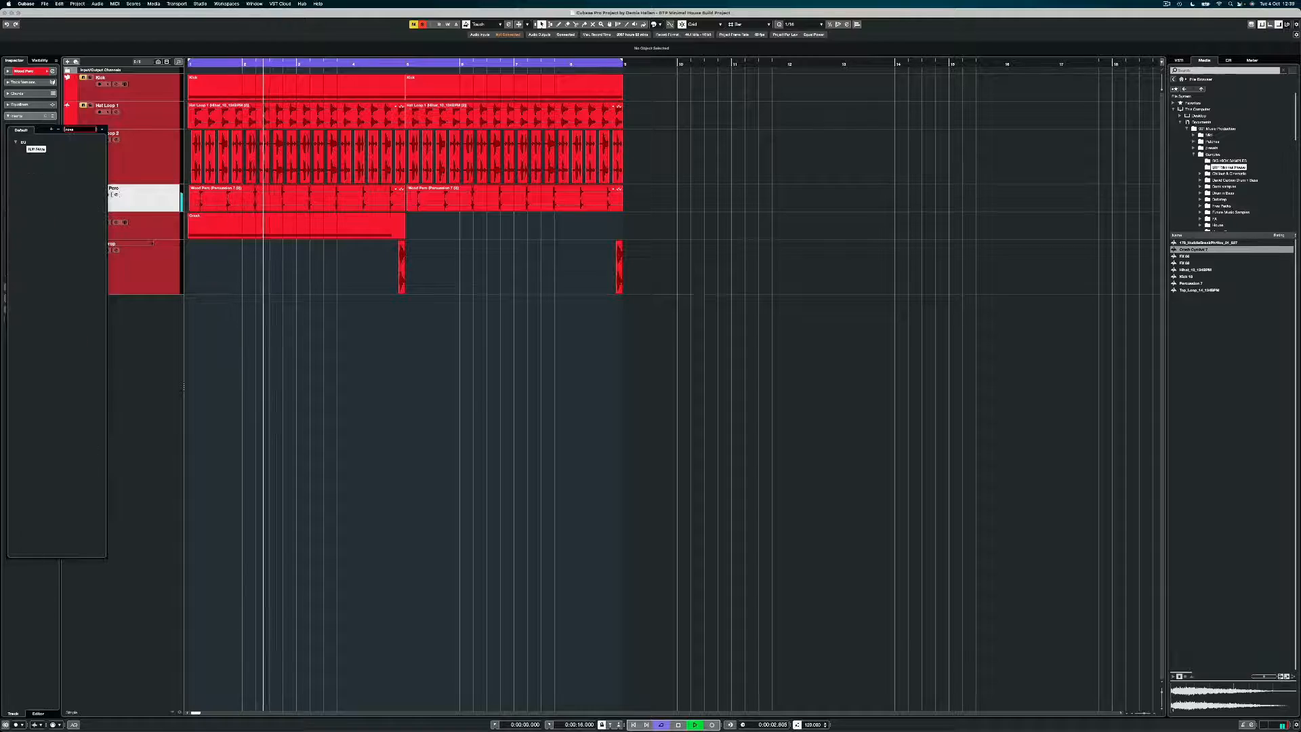
pyautogui.press('Return')
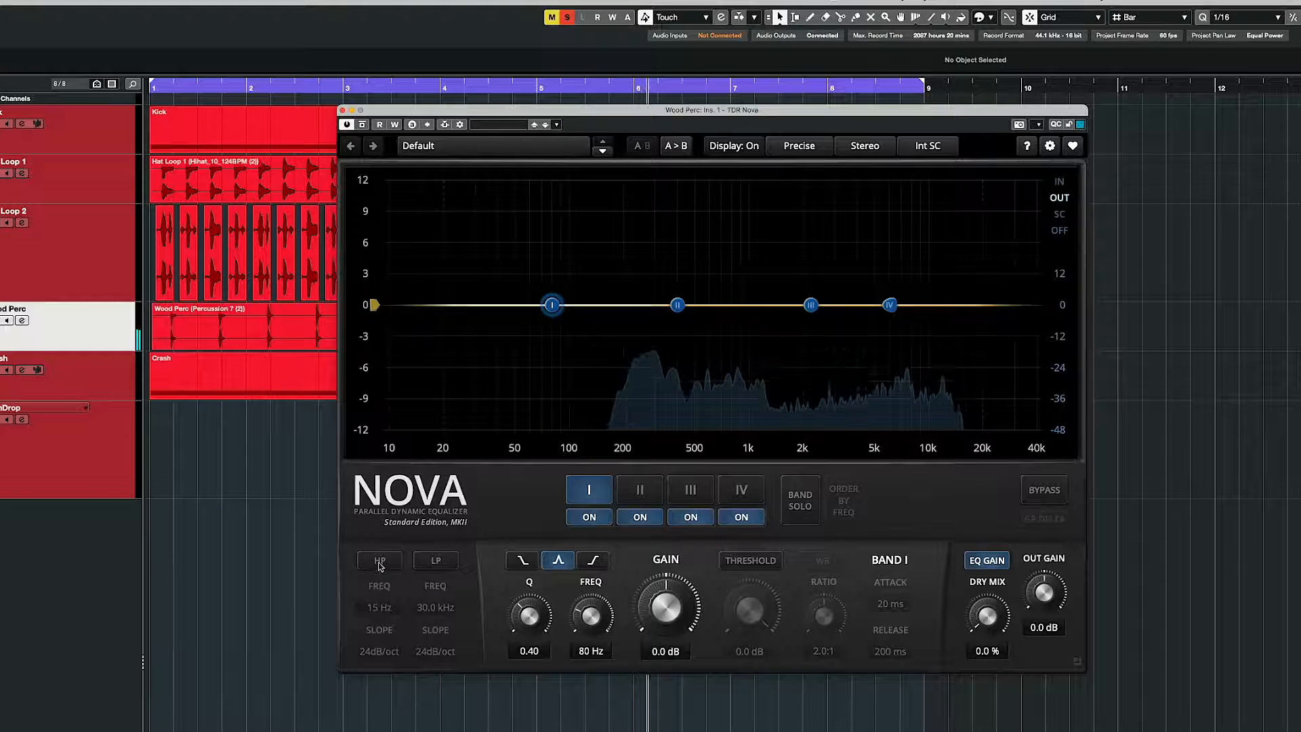
# High-pass Wood Perc at about 269 Hz with a 24dB/oct slope, close the equaliser and unsolo the track
pyautogui.click(421, 306)
pyautogui.moveTo(419, 310); pyautogui.dragTo(652, 310)
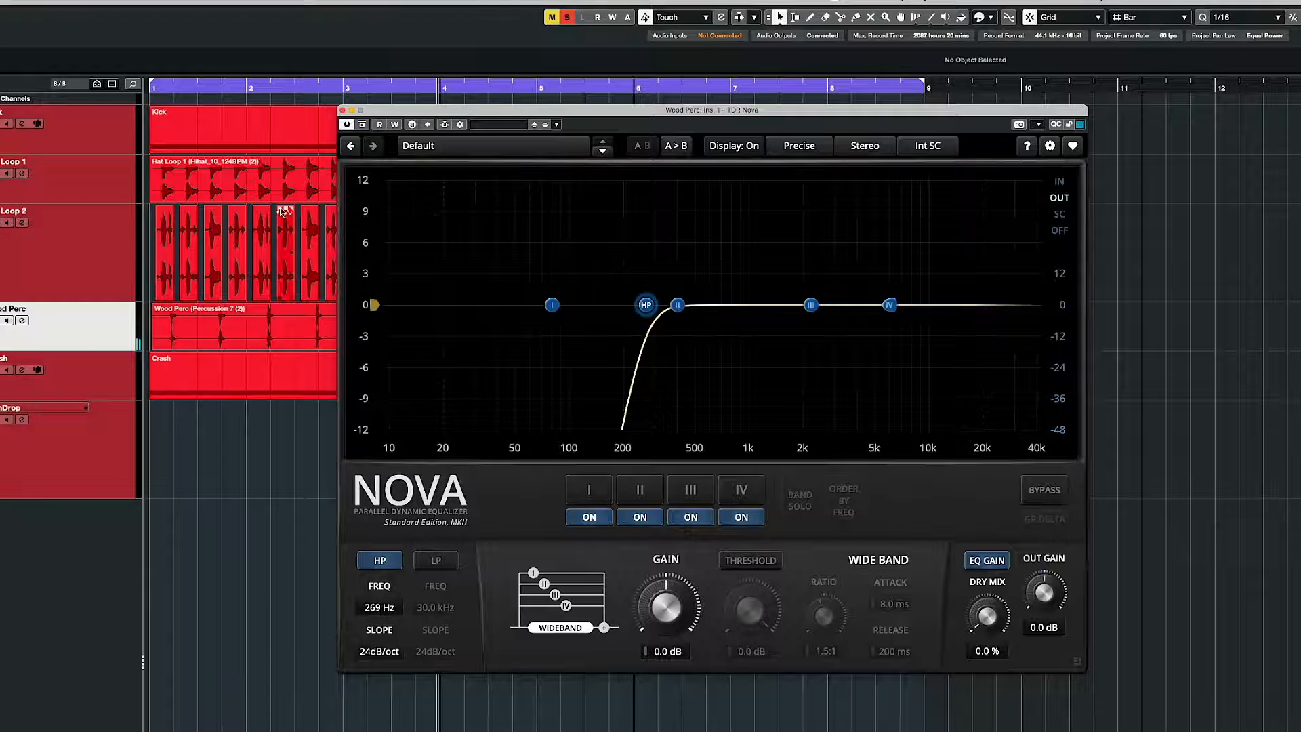
pyautogui.click(342, 110)
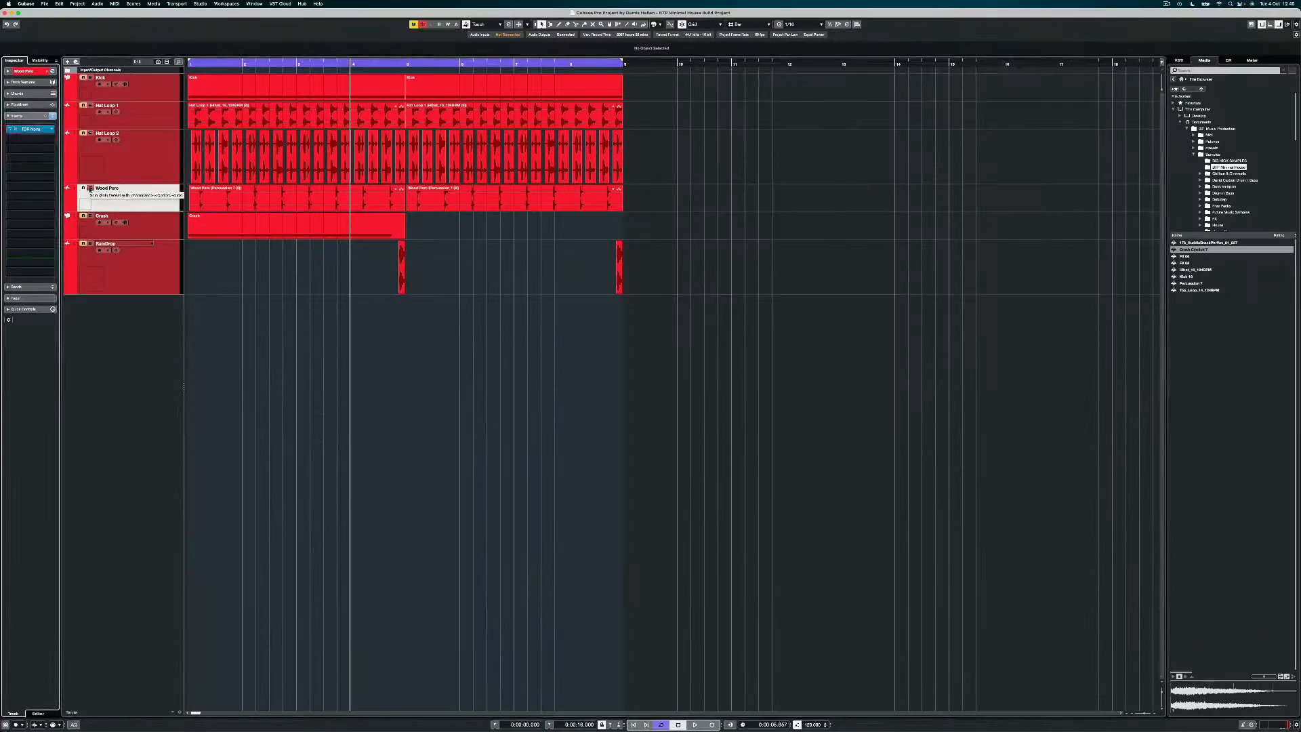
pyautogui.click(90, 188)
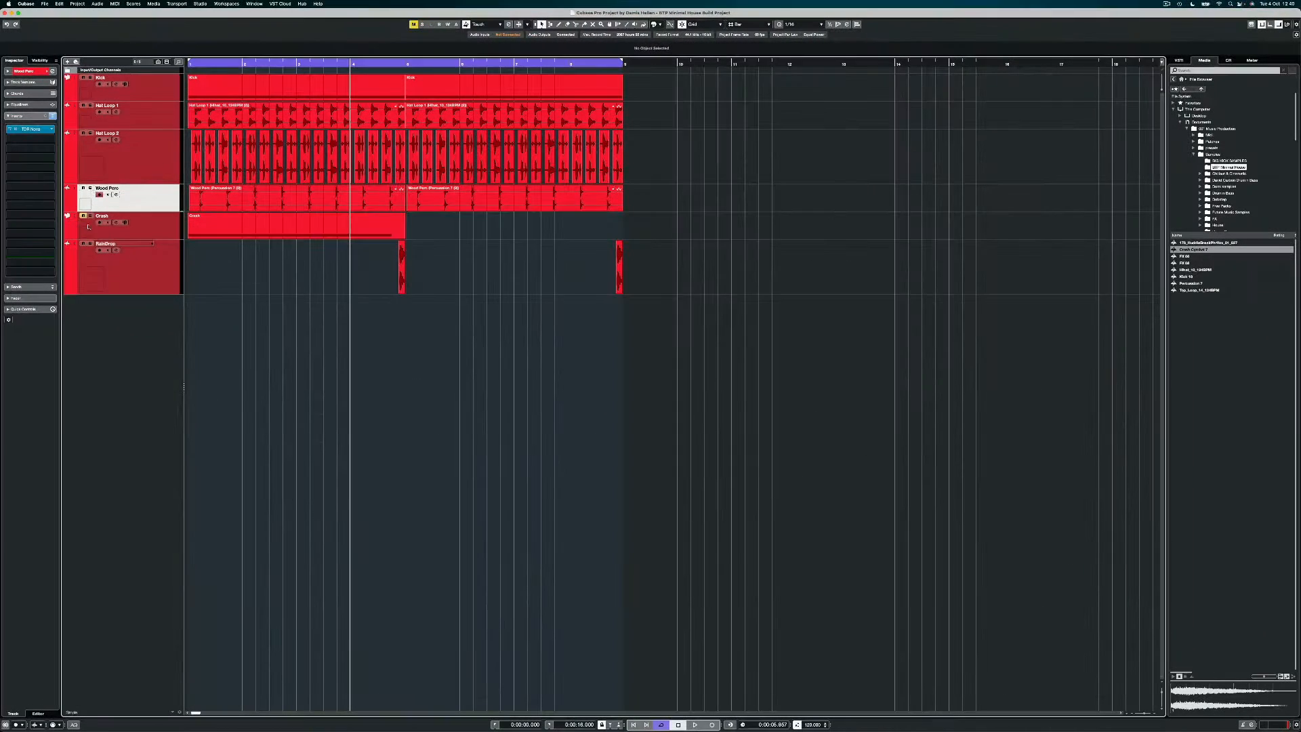
# Select and solo the Crash track and insert TDR Nova in its first insert slot
pyautogui.click(176, 223)
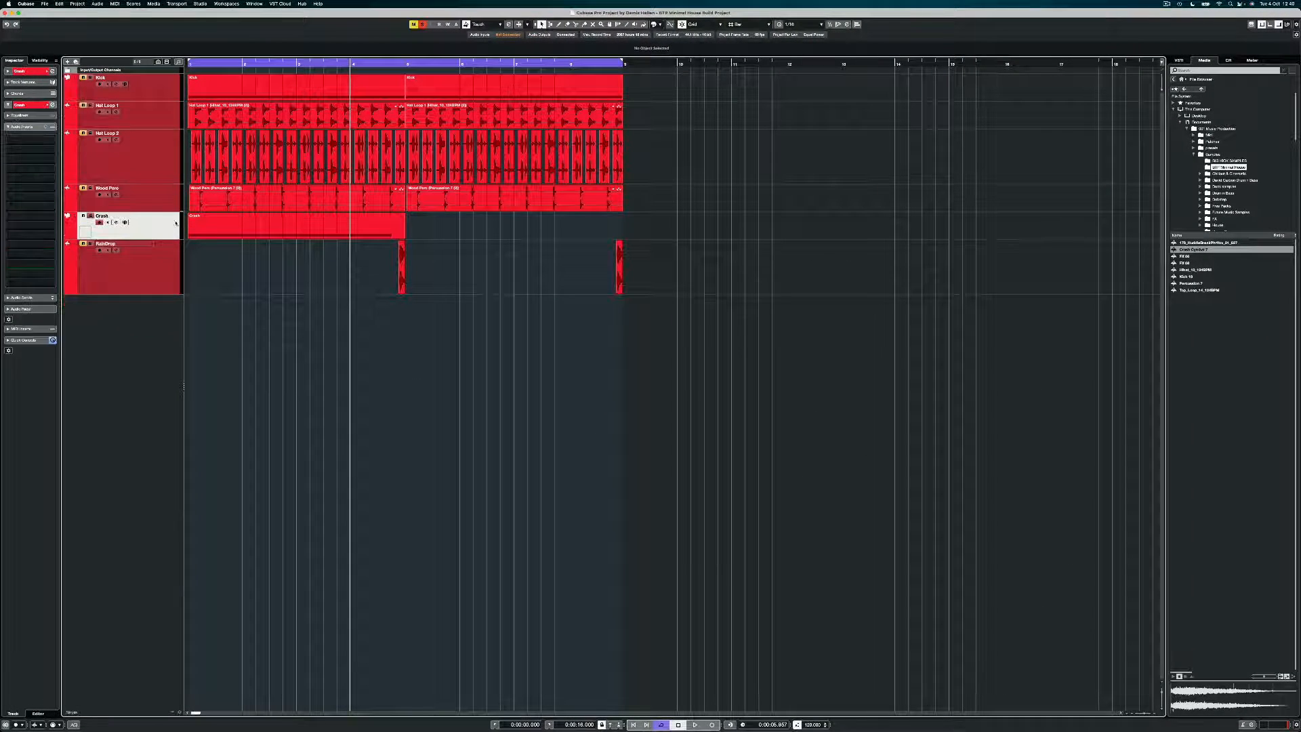
pyautogui.click(9, 137)
pyautogui.write('nova')
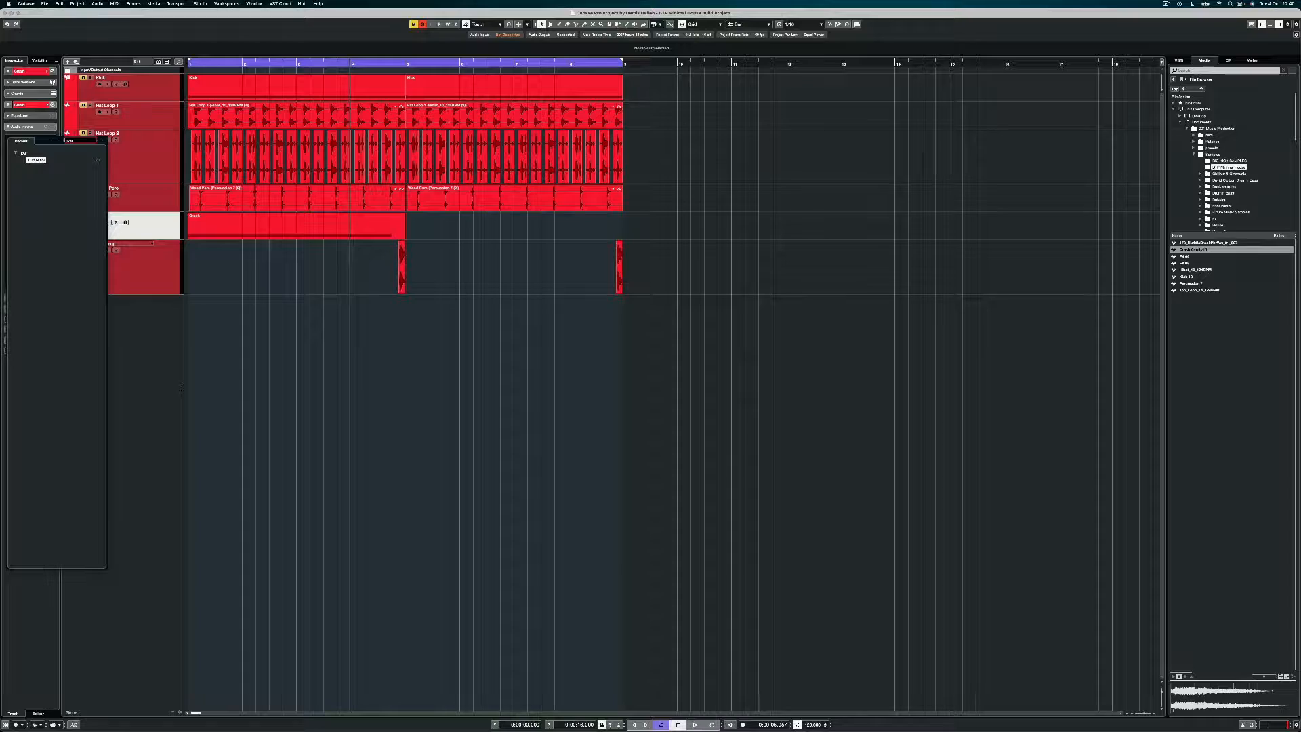
pyautogui.click(34, 161)
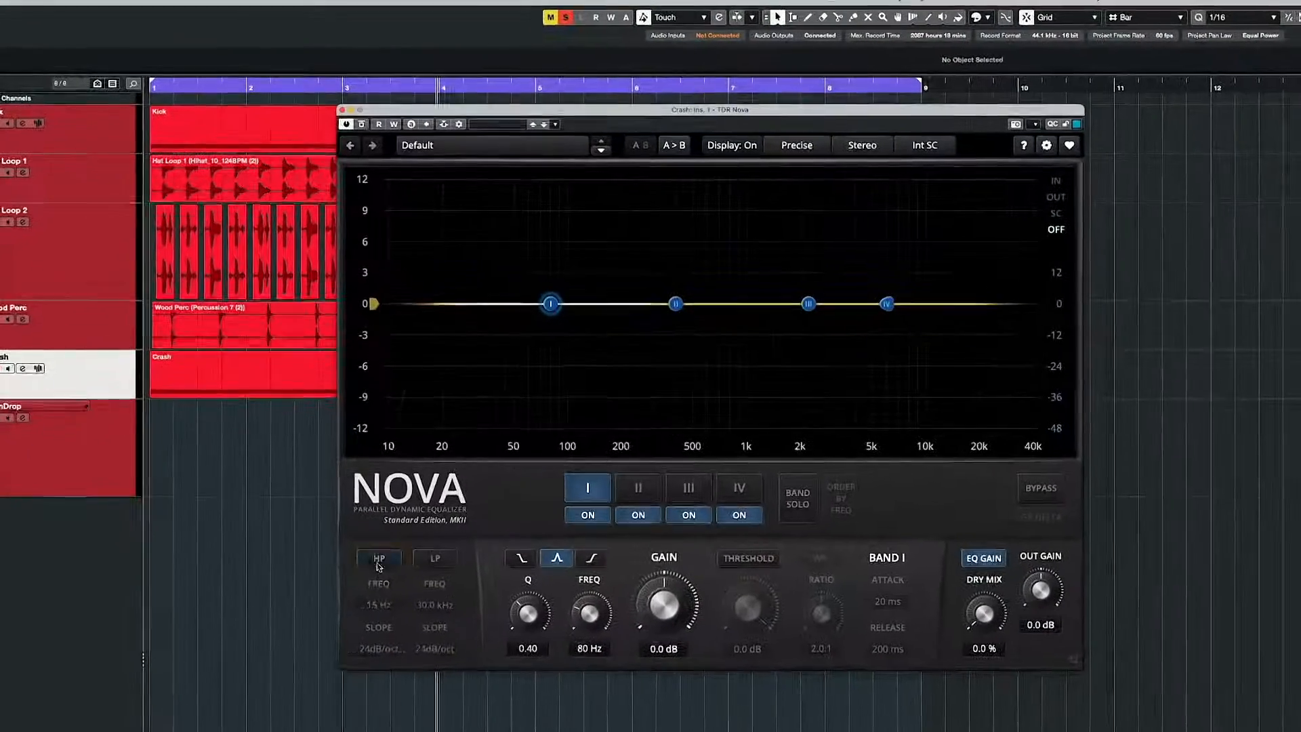
# Enable Nova's high-pass filter on Crash with a 12dB/oct slope and raise its frequency to about 1236 Hz
pyautogui.click(378, 560)
pyautogui.click(383, 652)
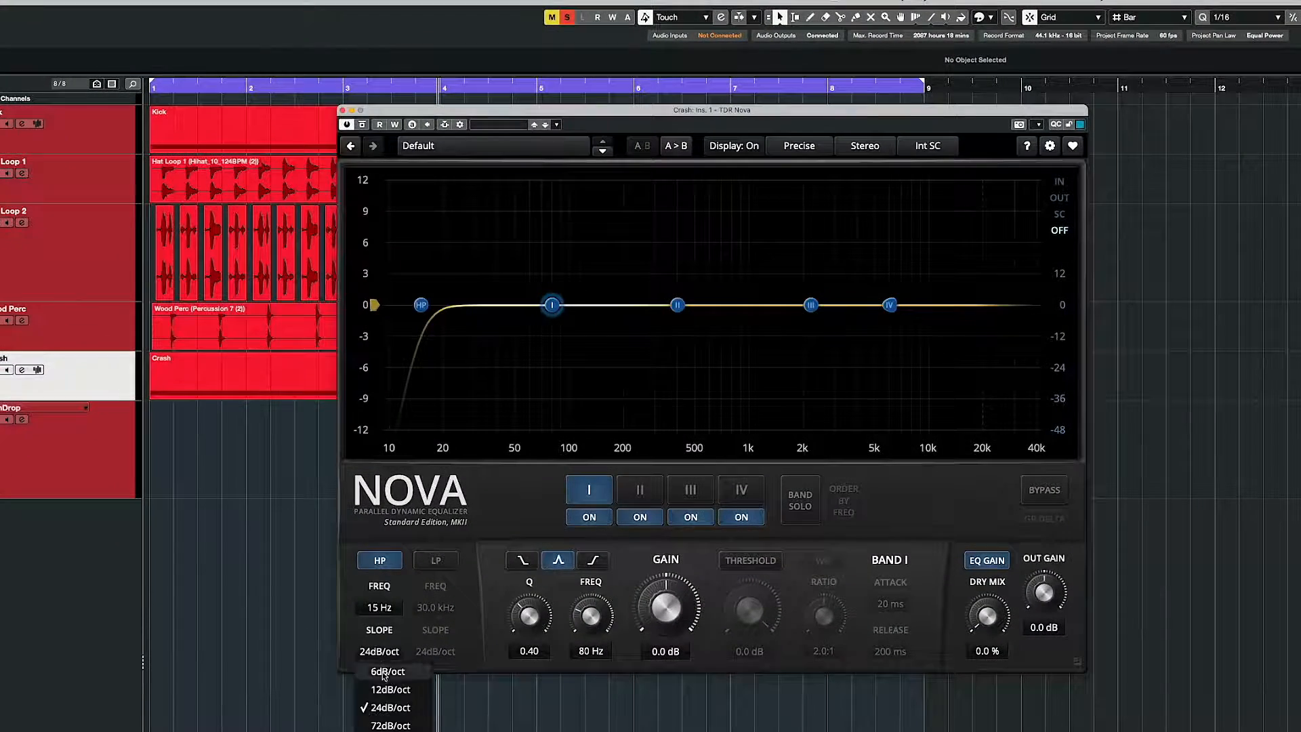
pyautogui.click(384, 685)
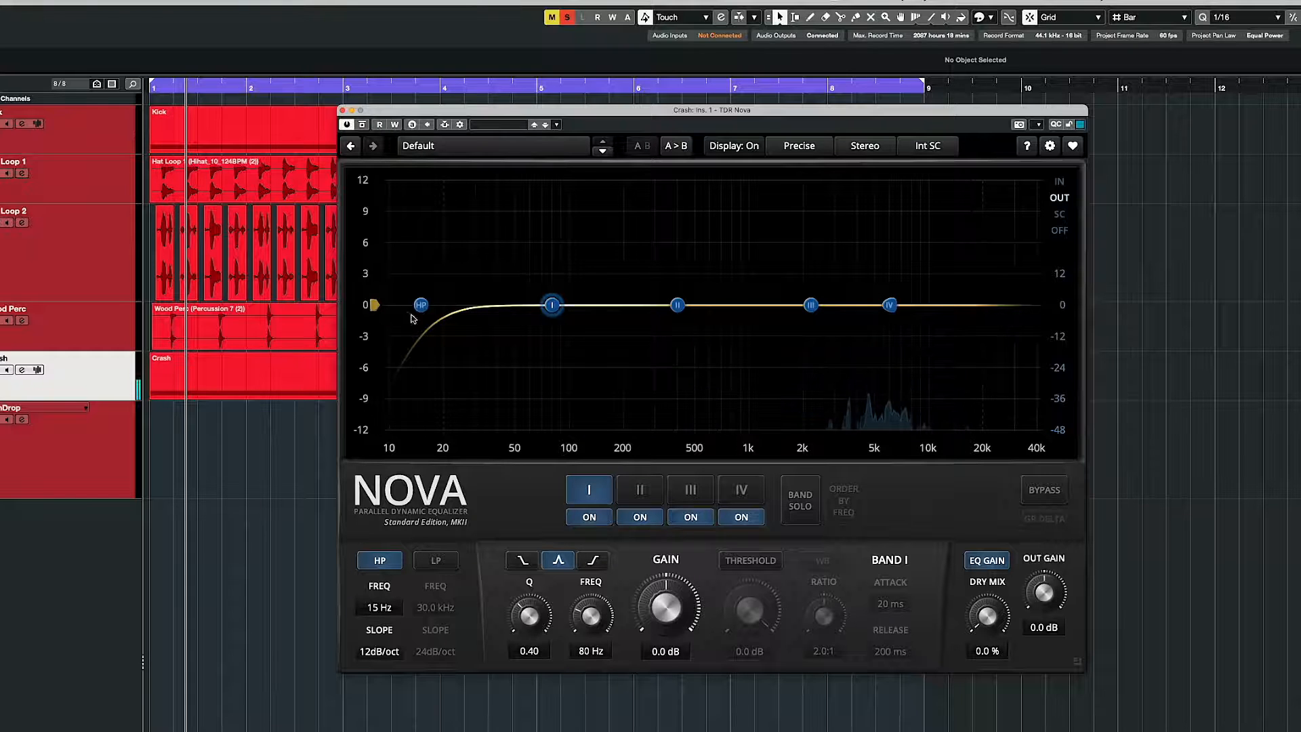
pyautogui.moveTo(420, 304); pyautogui.dragTo(769, 335)
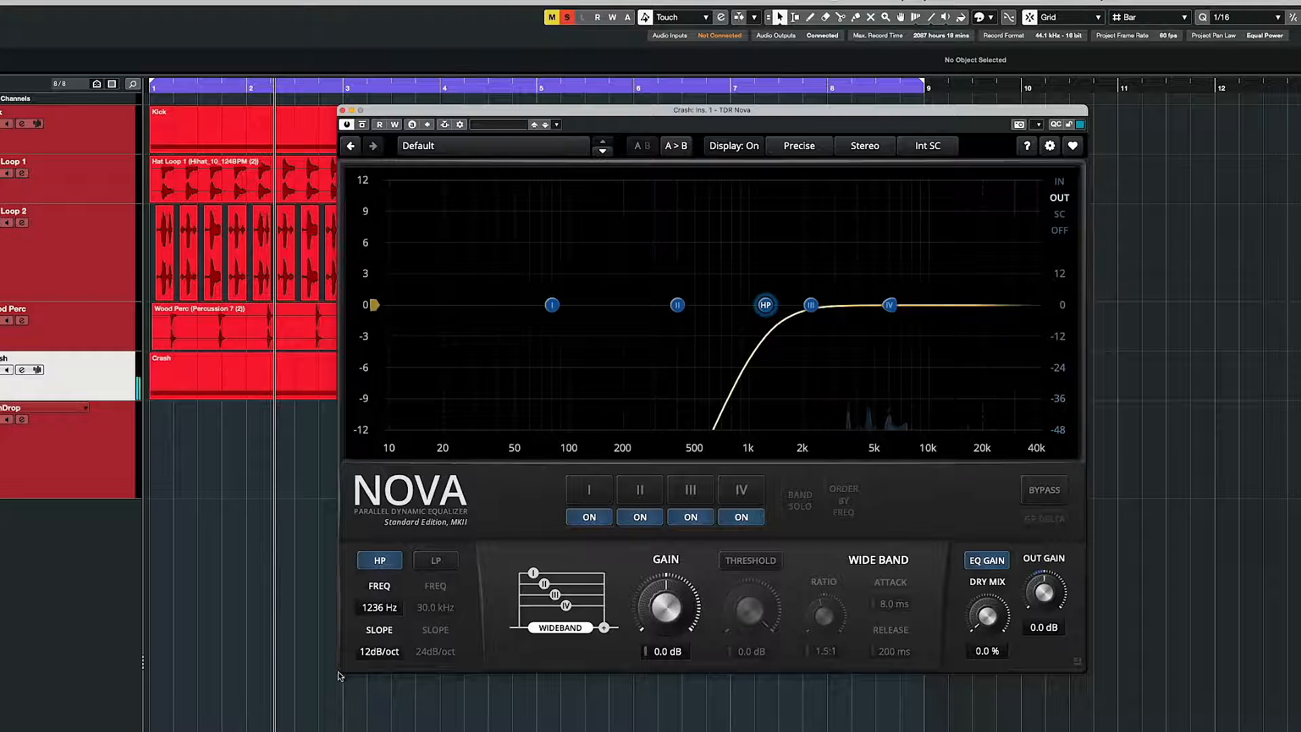
# Soften the Crash high-pass slope to 6dB/oct and fine-tune its frequency to about 1265 Hz
pyautogui.click(370, 651)
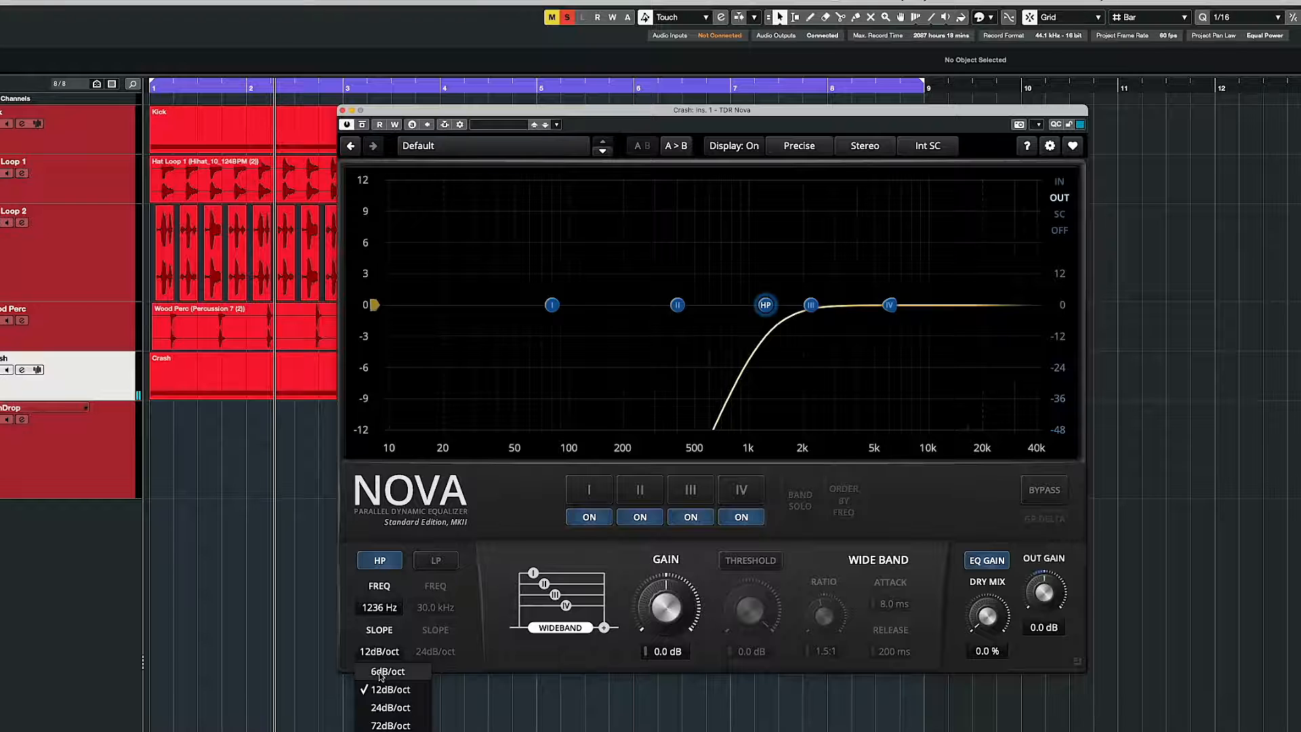
pyautogui.click(381, 672)
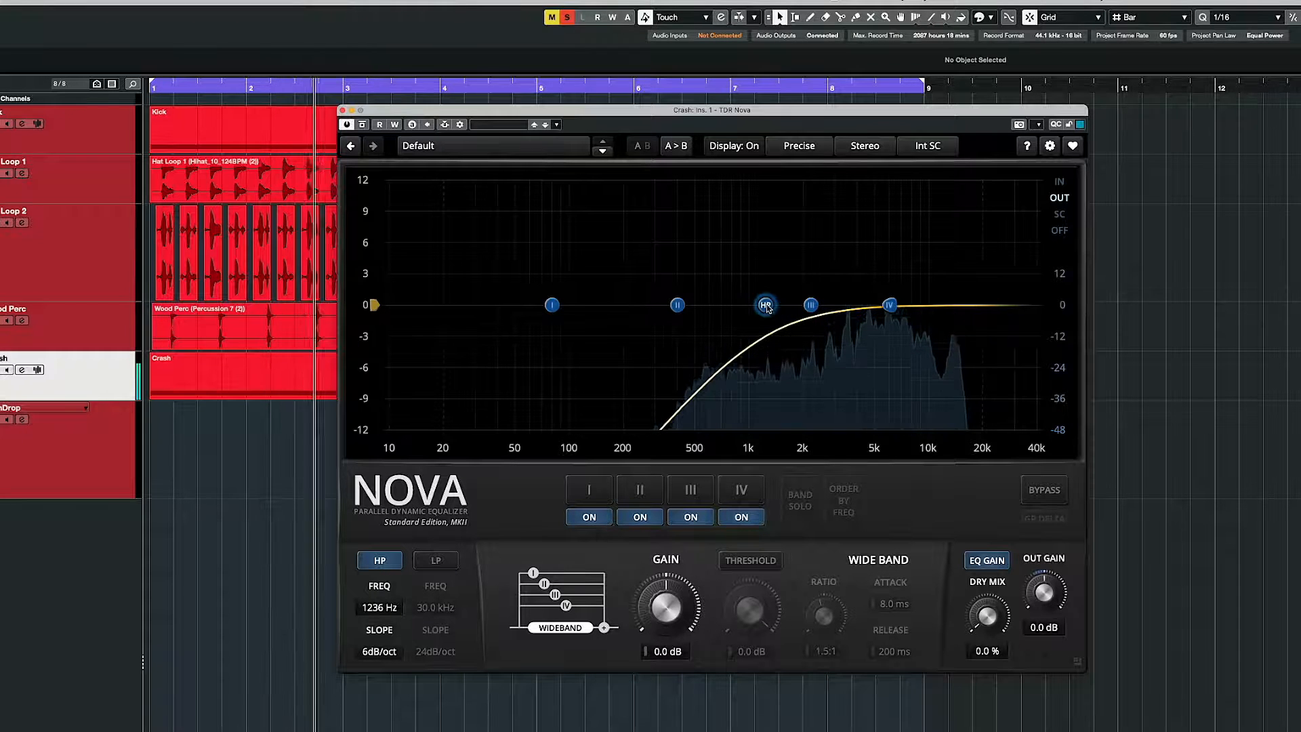
pyautogui.moveTo(765, 304); pyautogui.dragTo(752, 308)
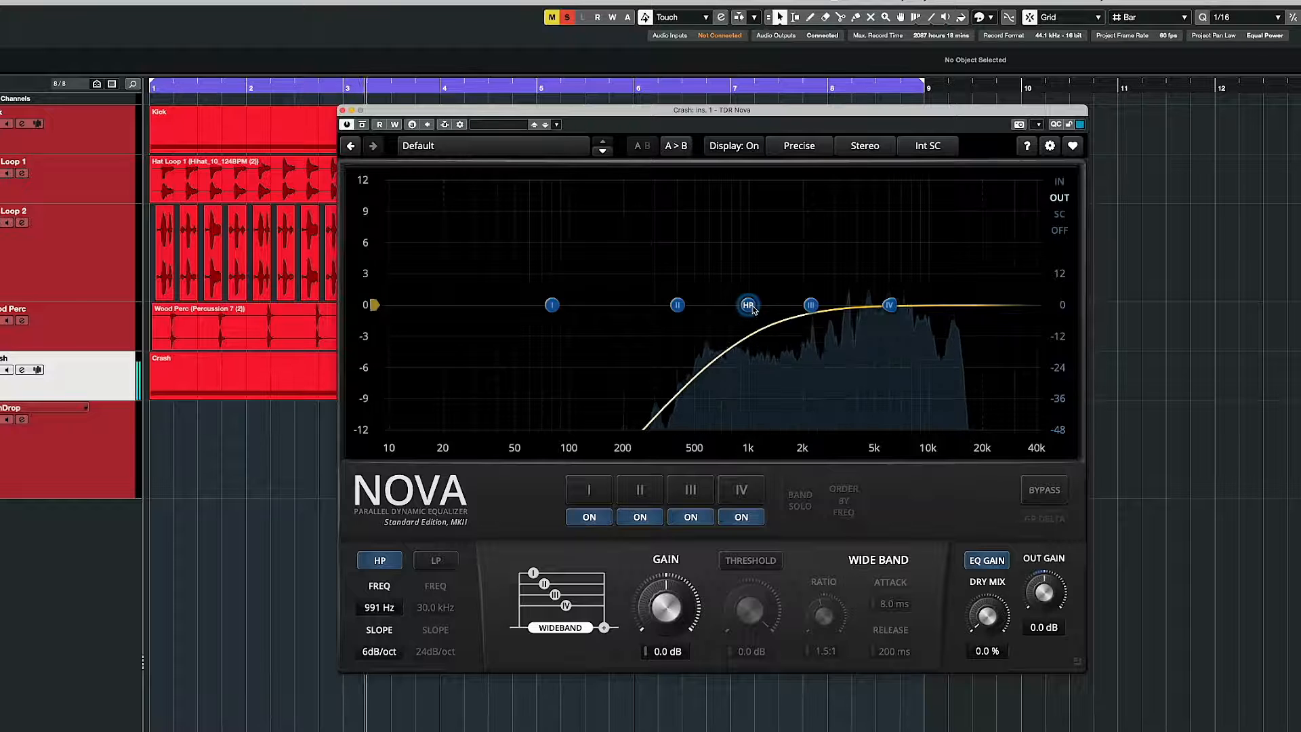
pyautogui.moveTo(749, 305); pyautogui.dragTo(767, 305)
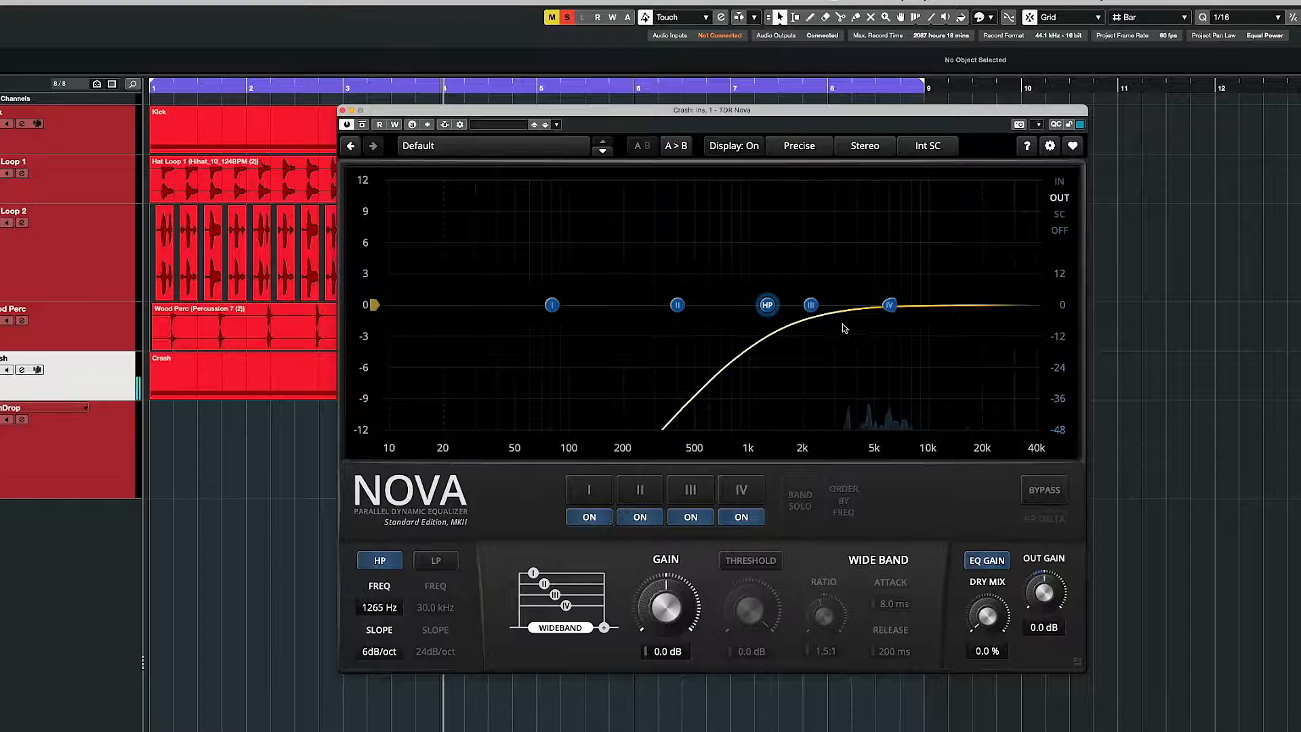
# Cut band III on Crash by 2.0 dB at 2.7 kHz and boost band IV by 2.0 dB at 6.0 kHz
pyautogui.moveTo(813, 311)
pyautogui.mouseDown()
pyautogui.moveTo(862, 309)
pyautogui.moveTo(909, 345)
pyautogui.moveTo(849, 358)
pyautogui.moveTo(901, 325)
pyautogui.moveTo(803, 326)
pyautogui.moveTo(827, 330)
pyautogui.mouseUp()
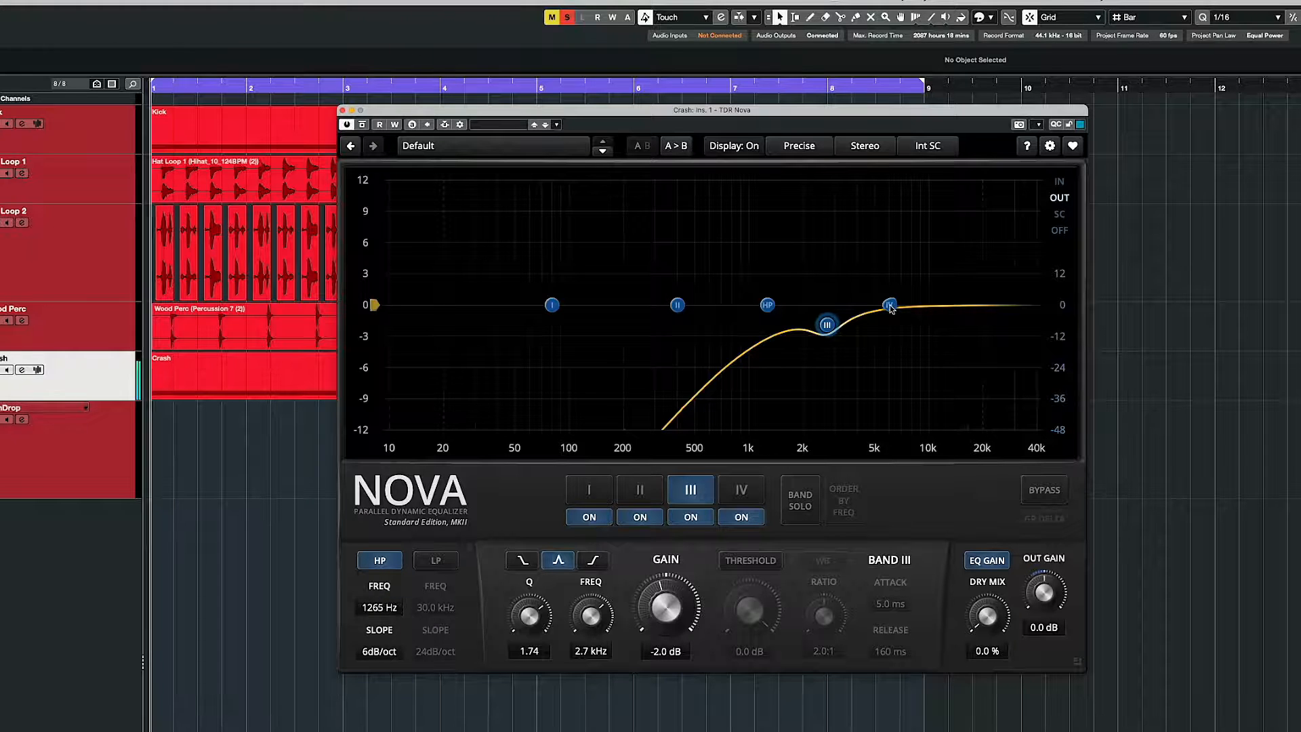
pyautogui.moveTo(891, 310); pyautogui.dragTo(891, 289)
pyautogui.press('space')
pyautogui.press('space')
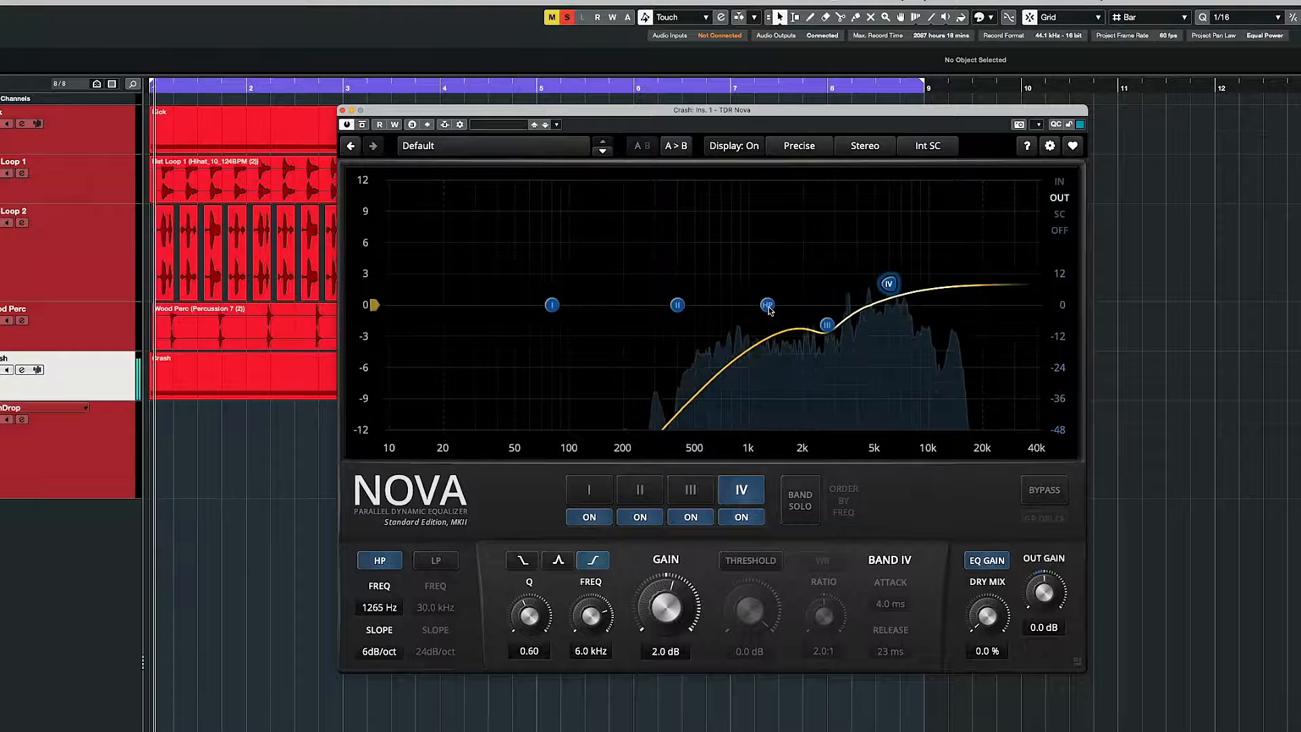
# Raise the Crash high-pass frequency to about 1639 Hz, stop playback, close the equaliser and unsolo the track
pyautogui.moveTo(770, 311); pyautogui.dragTo(789, 308)
pyautogui.press('space')
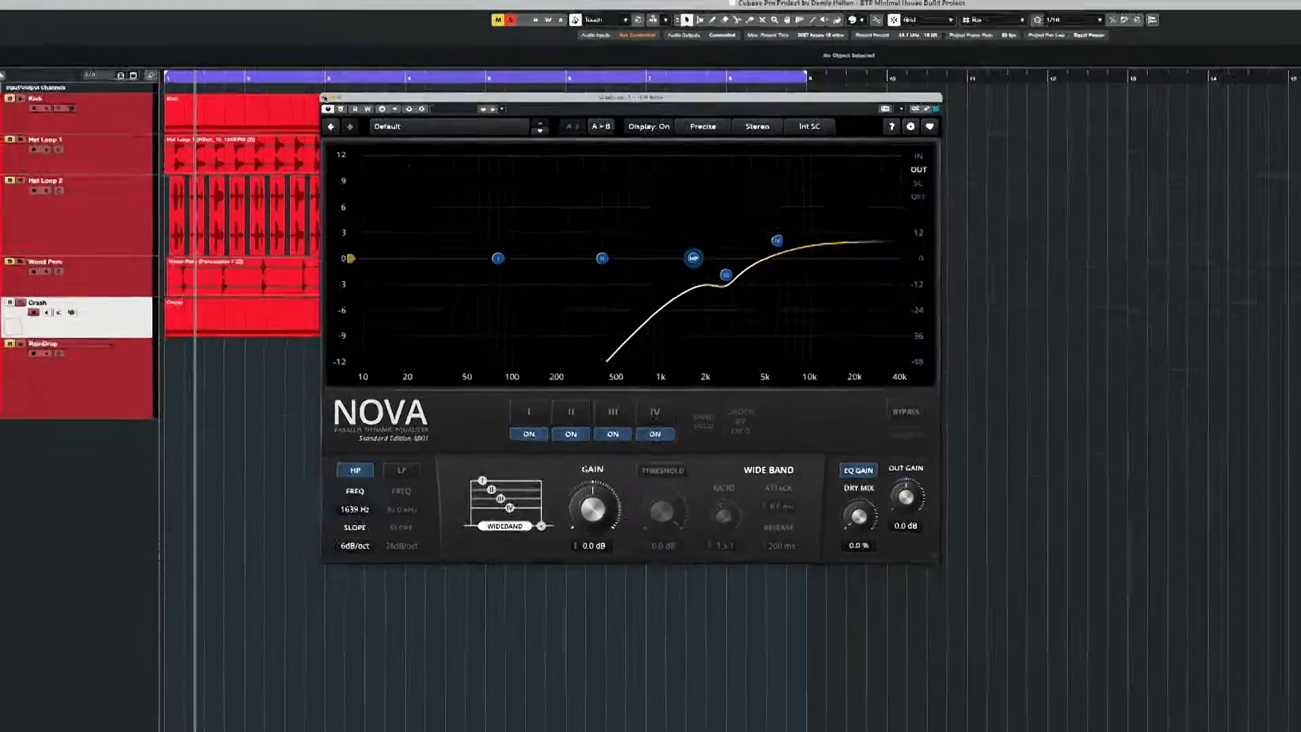
pyautogui.click(342, 110)
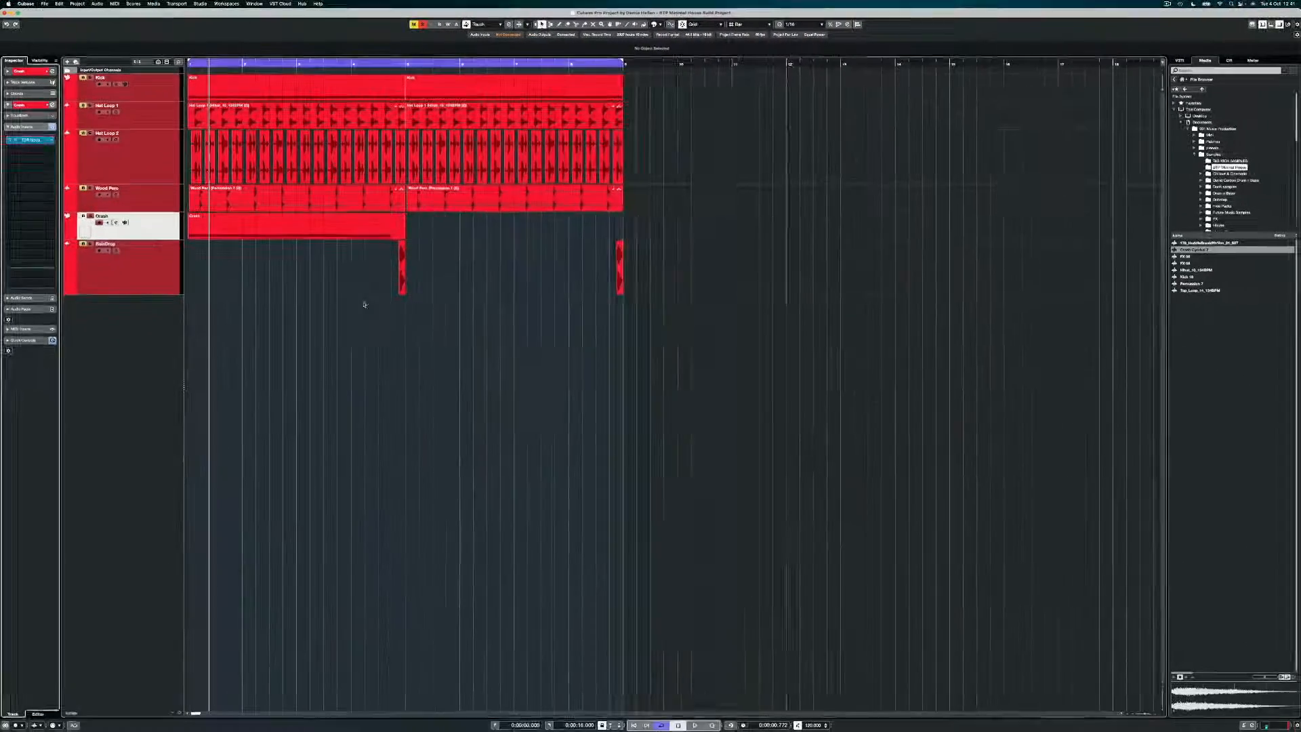
pyautogui.press('space')
pyautogui.click(91, 216)
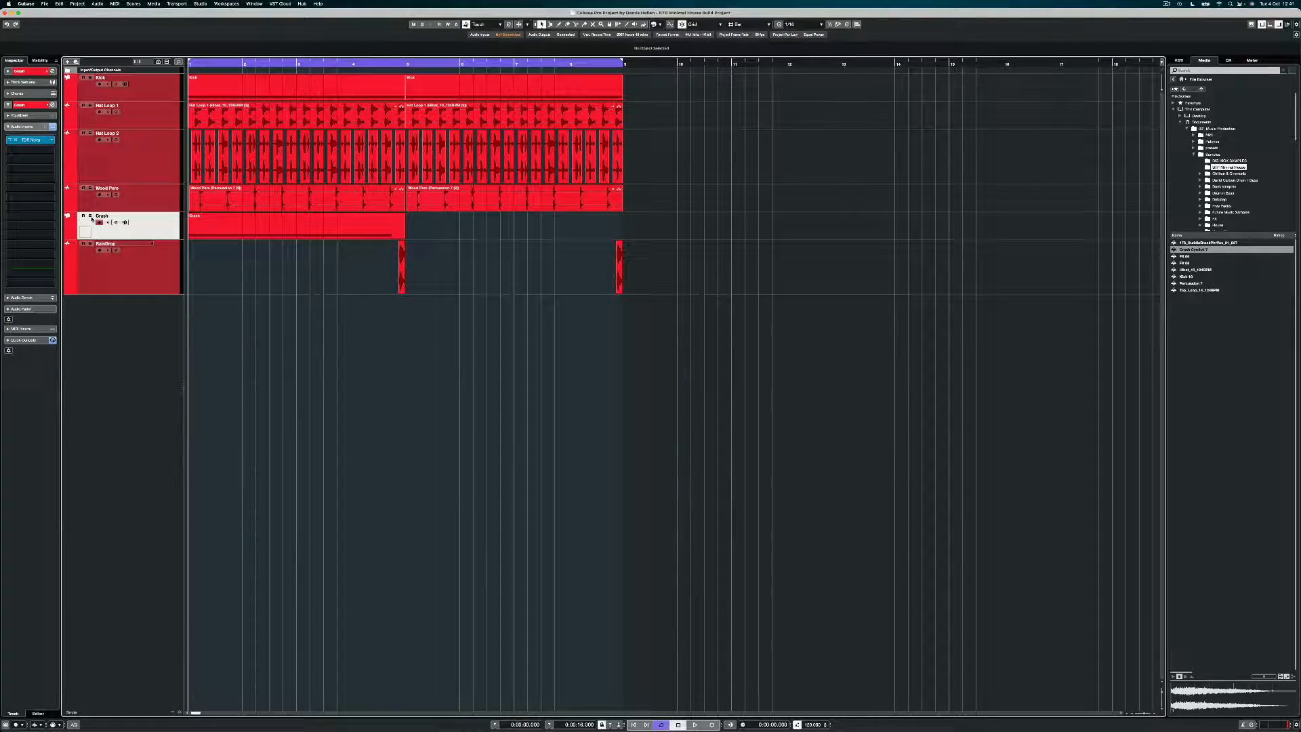
# Select and solo the RainDrop track and loop playback from bar 4 to bar 5 around its first hit
pyautogui.click(90, 244)
pyautogui.click(145, 269)
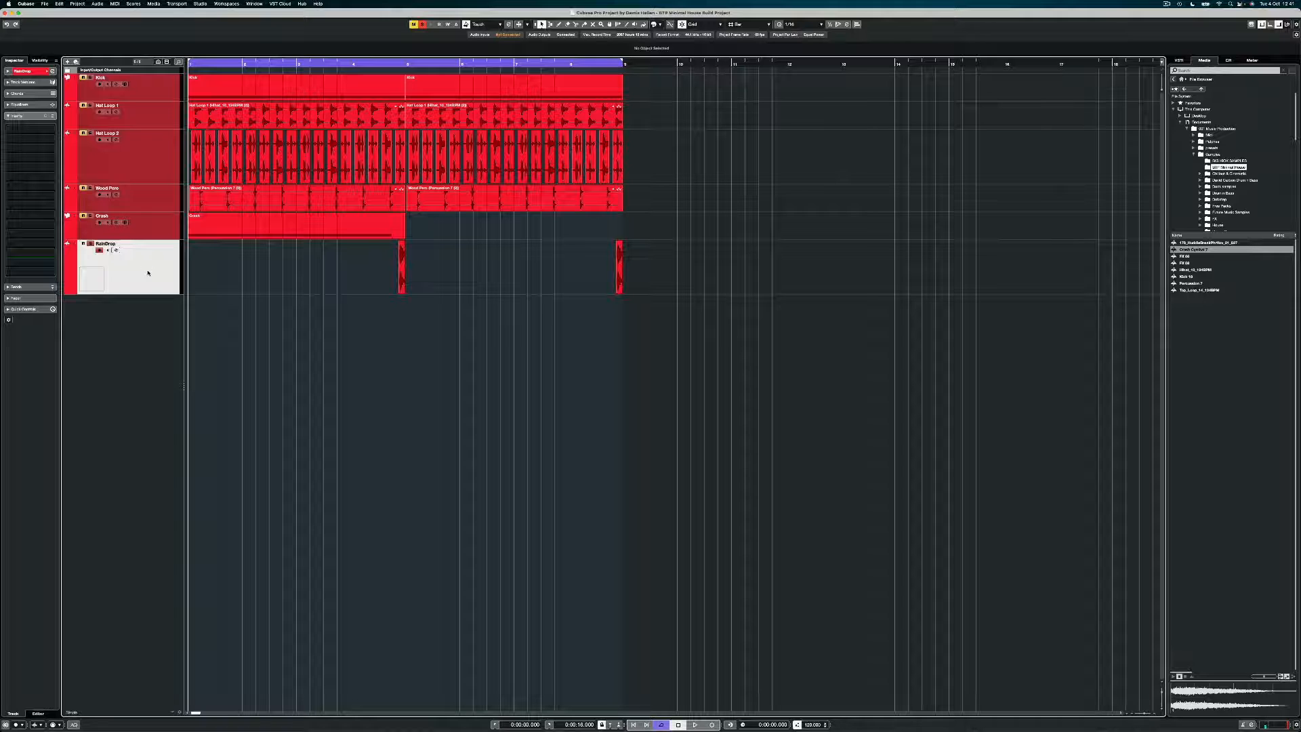
pyautogui.click(391, 65)
pyautogui.press('space')
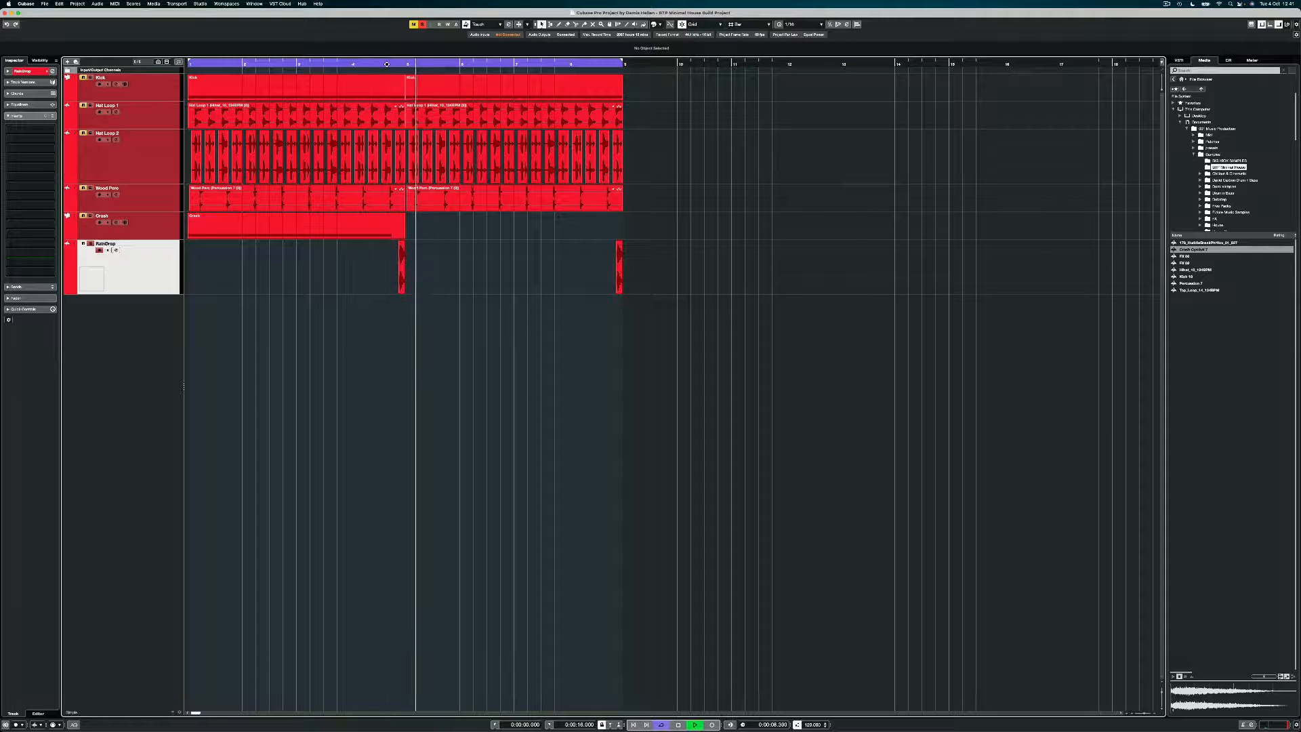
pyautogui.click(374, 65)
pyautogui.keyDown('super'); pyautogui.click(355, 65); pyautogui.keyUp('super')
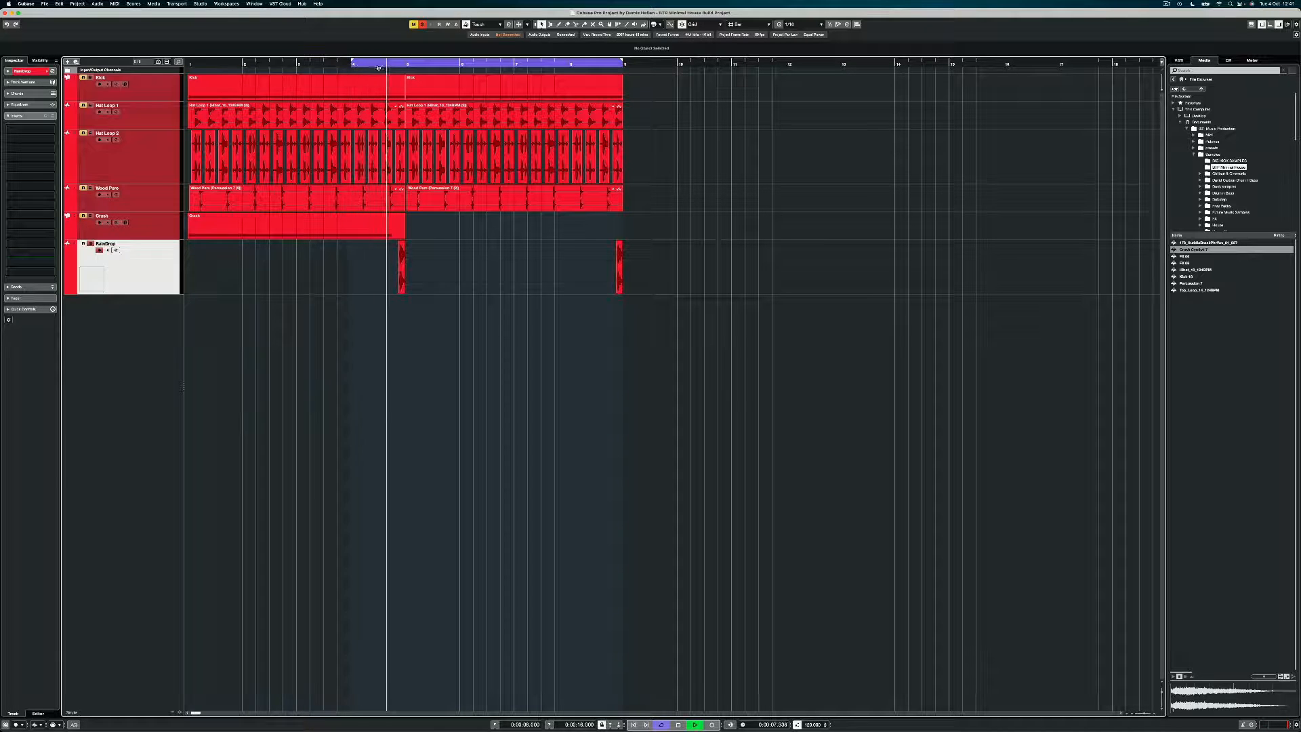
pyautogui.keyDown('alt'); pyautogui.click(405, 66); pyautogui.keyUp('alt')
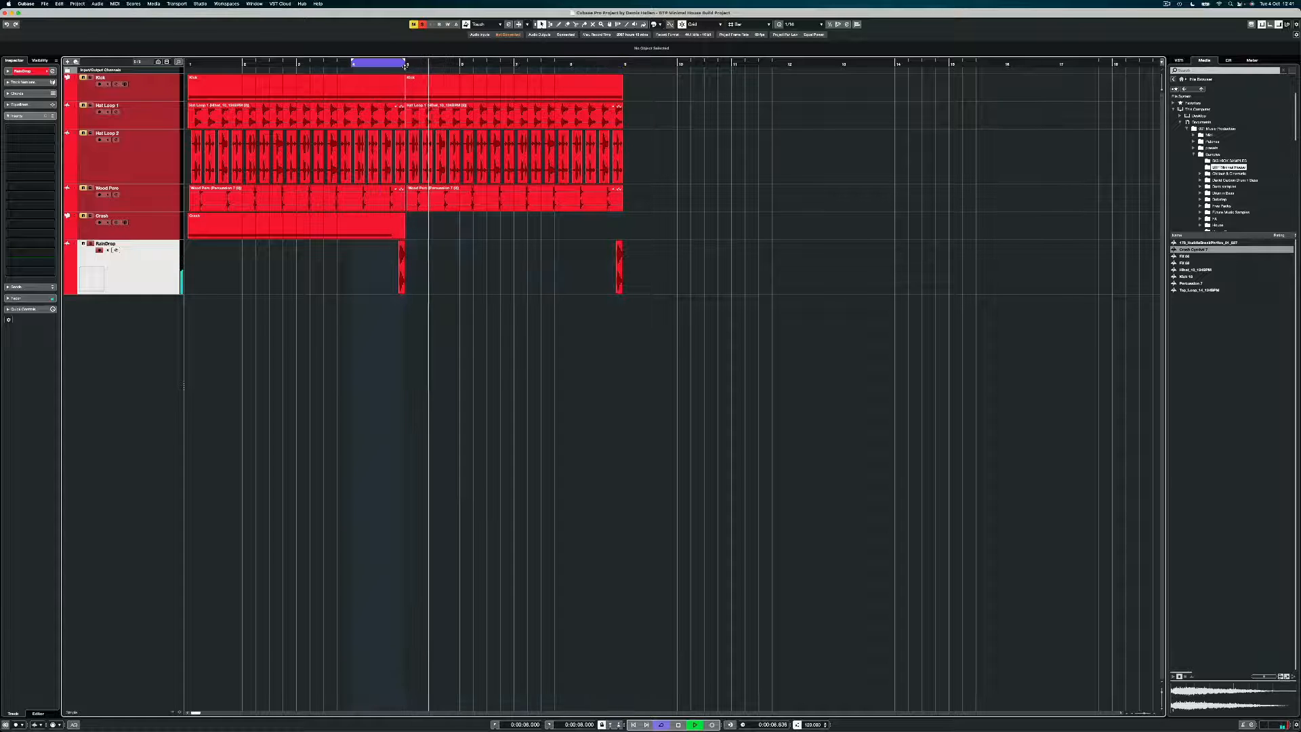
# Insert TDR Nova in the first insert slot of the RainDrop track
pyautogui.click(29, 130)
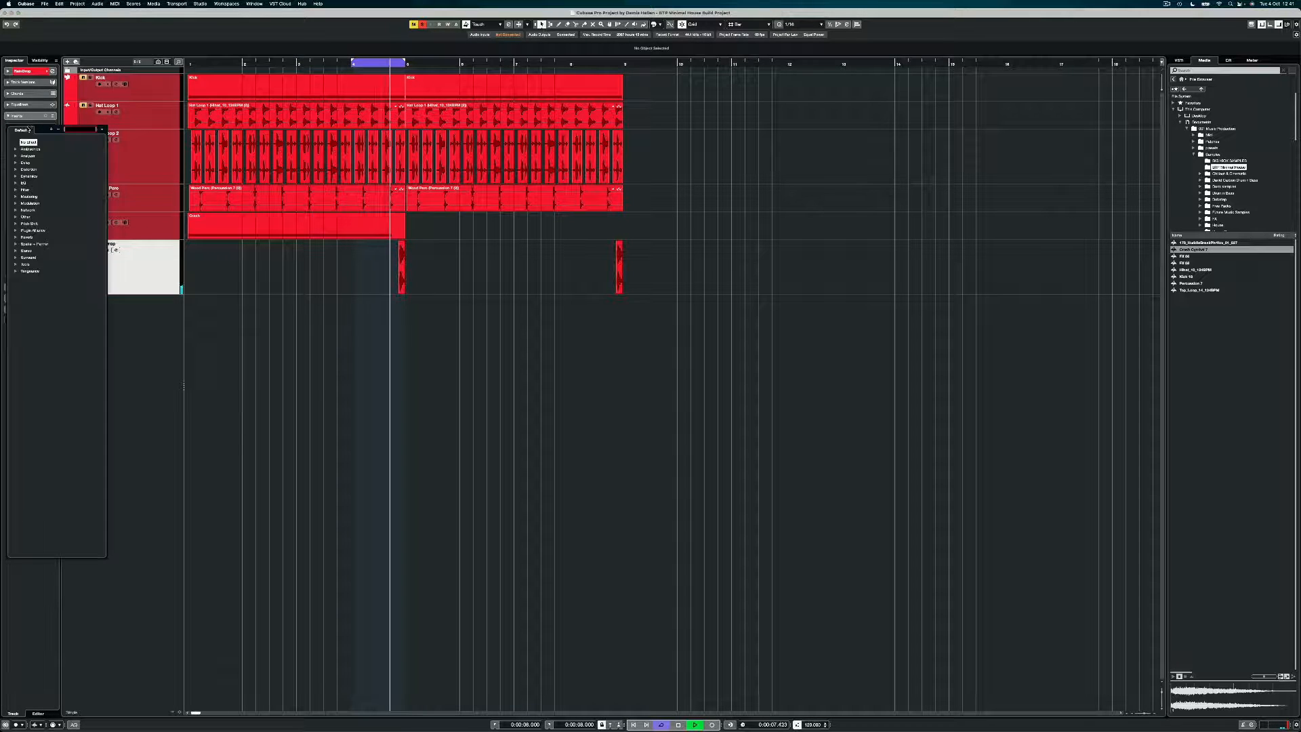
pyautogui.write('nova')
pyautogui.press('Return')
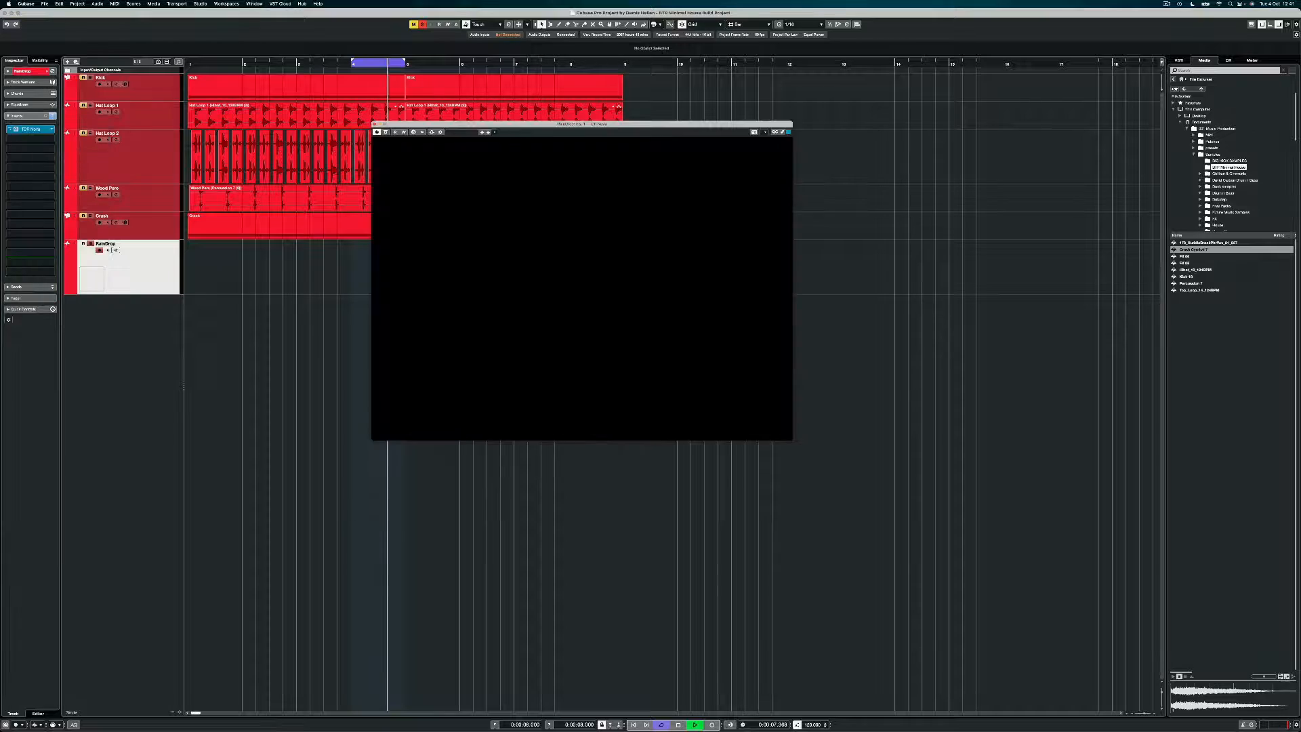
# Show the output spectrum in RainDrop's equaliser and enable a 12 dB/oct high-pass filter, tuning its cutoff to slightly below 697 Hz
pyautogui.click(776, 173)
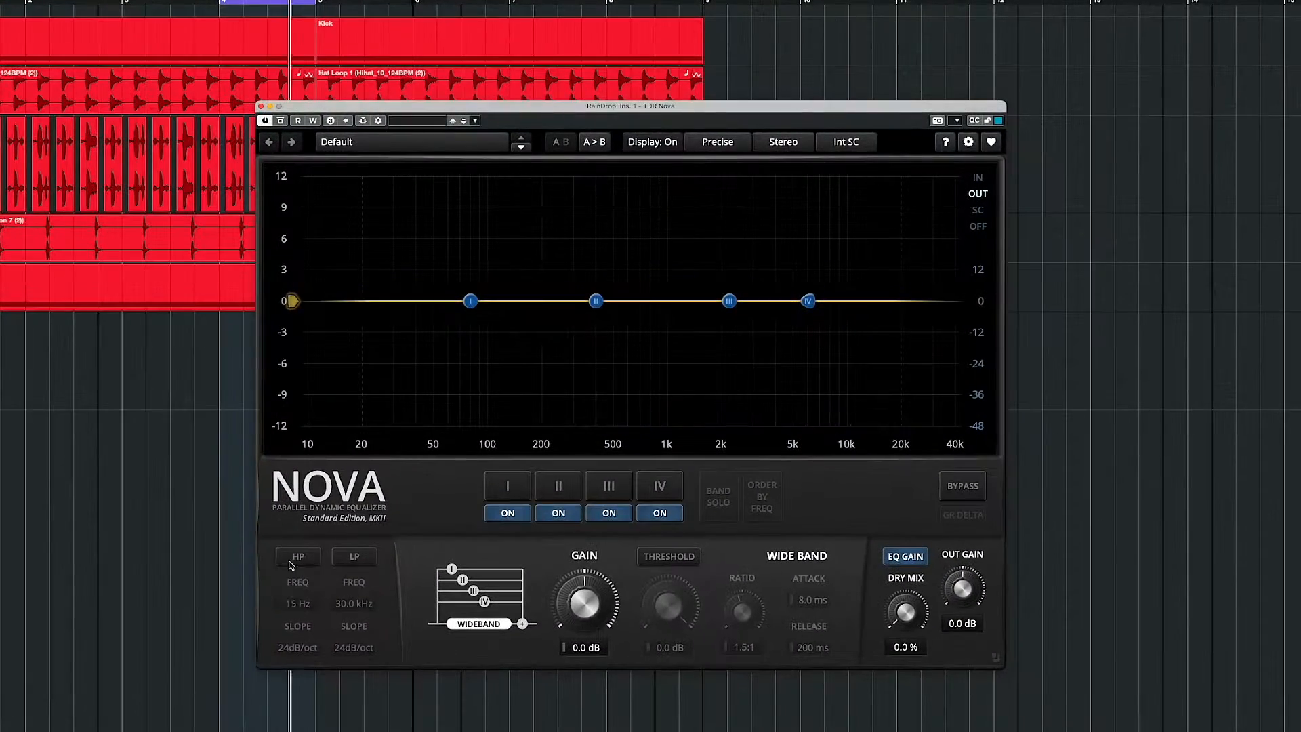
pyautogui.click(376, 412)
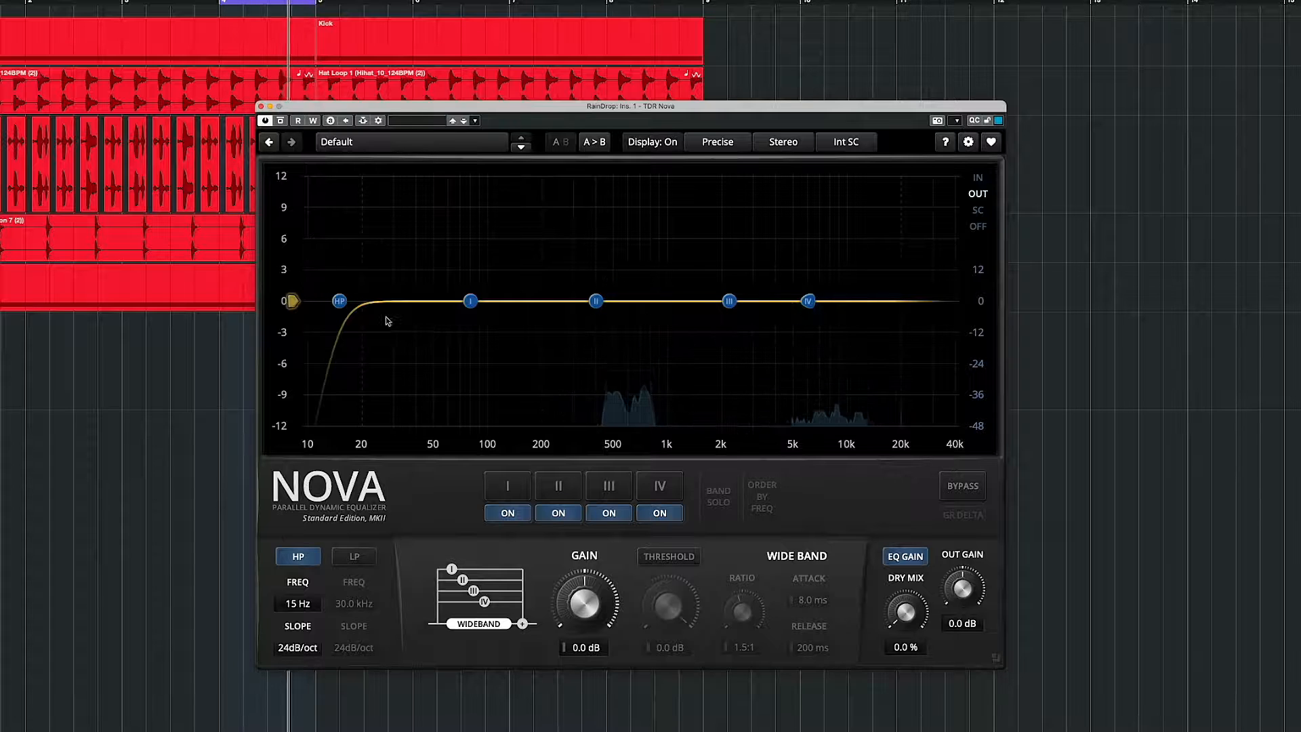
pyautogui.moveTo(342, 304); pyautogui.dragTo(615, 320)
pyautogui.click(297, 647)
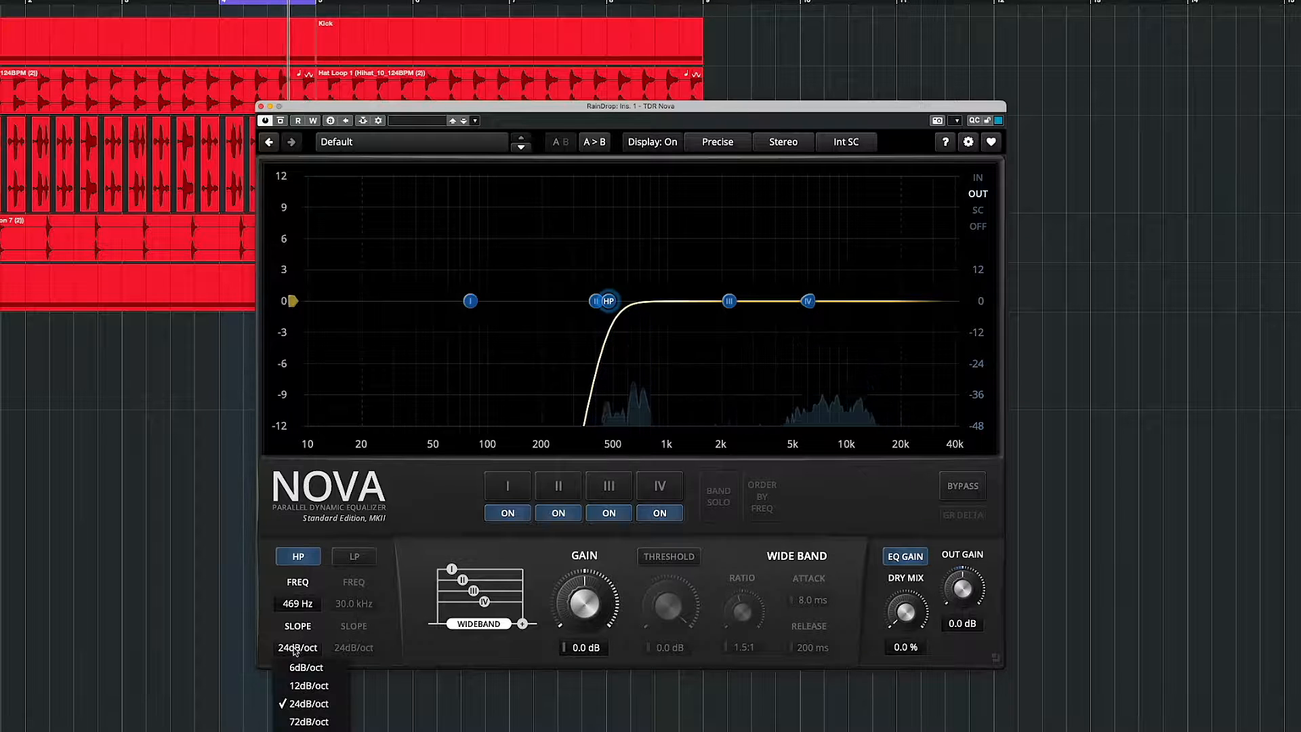
pyautogui.click(309, 685)
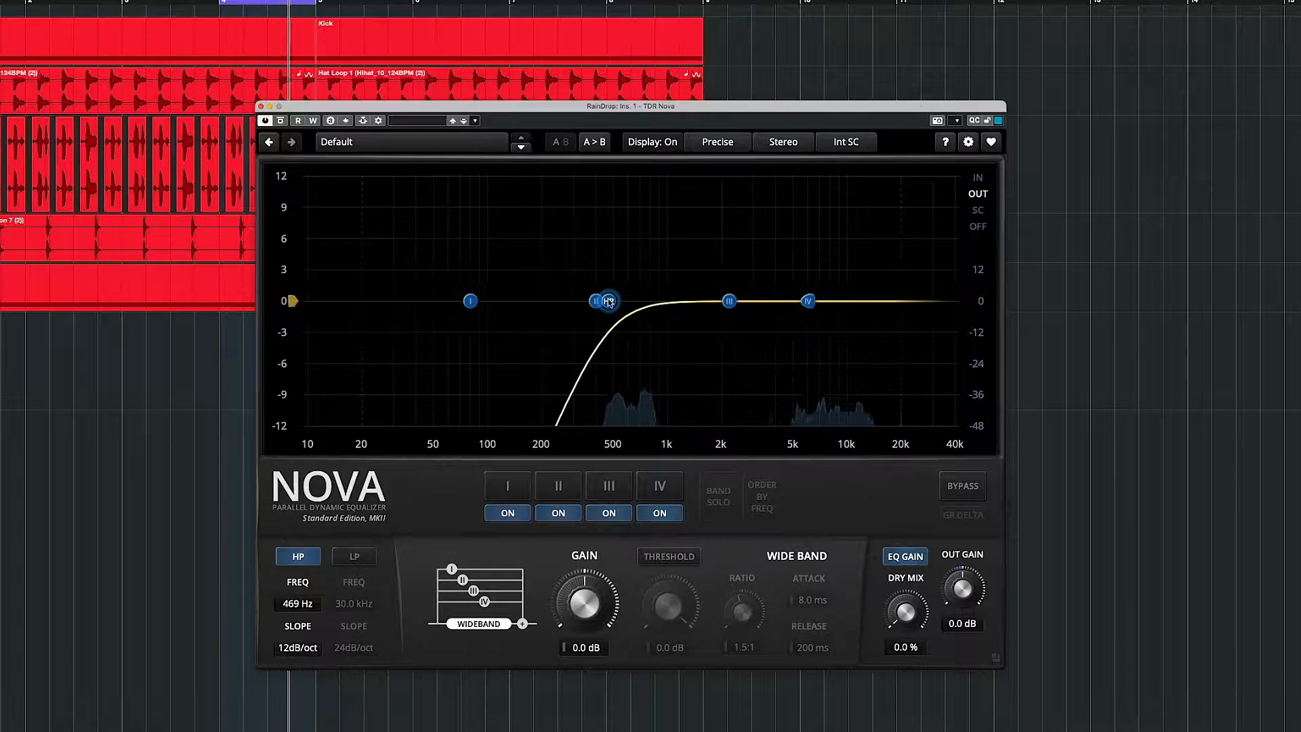
pyautogui.moveTo(610, 302); pyautogui.dragTo(639, 302)
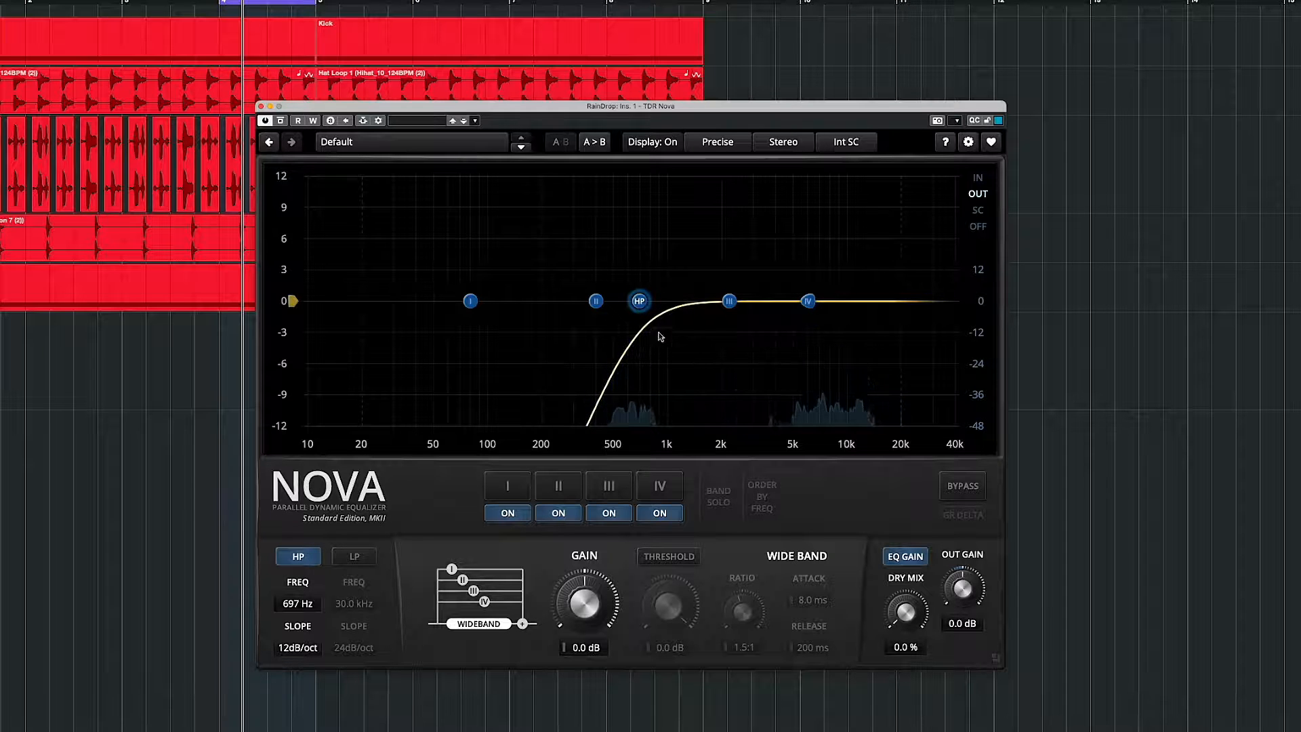
pyautogui.moveTo(639, 307); pyautogui.dragTo(626, 306)
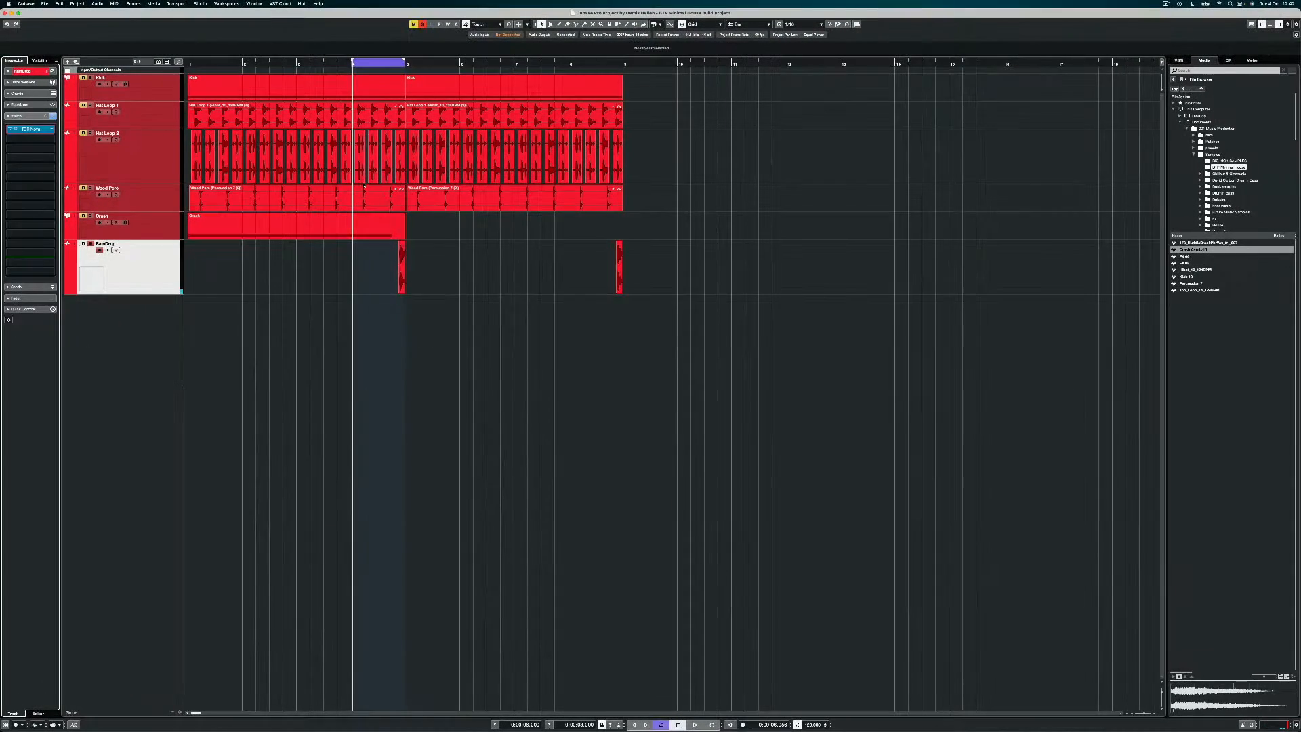
# Open the mixer and re-enable the bypassed inserts one by one on Kick, Hat Loop 1, Hat Loop 2, Wood Perc, Crash and RainDrop
pyautogui.moveTo(649, 324); pyautogui.dragTo(111, 92)
pyautogui.press('F3')
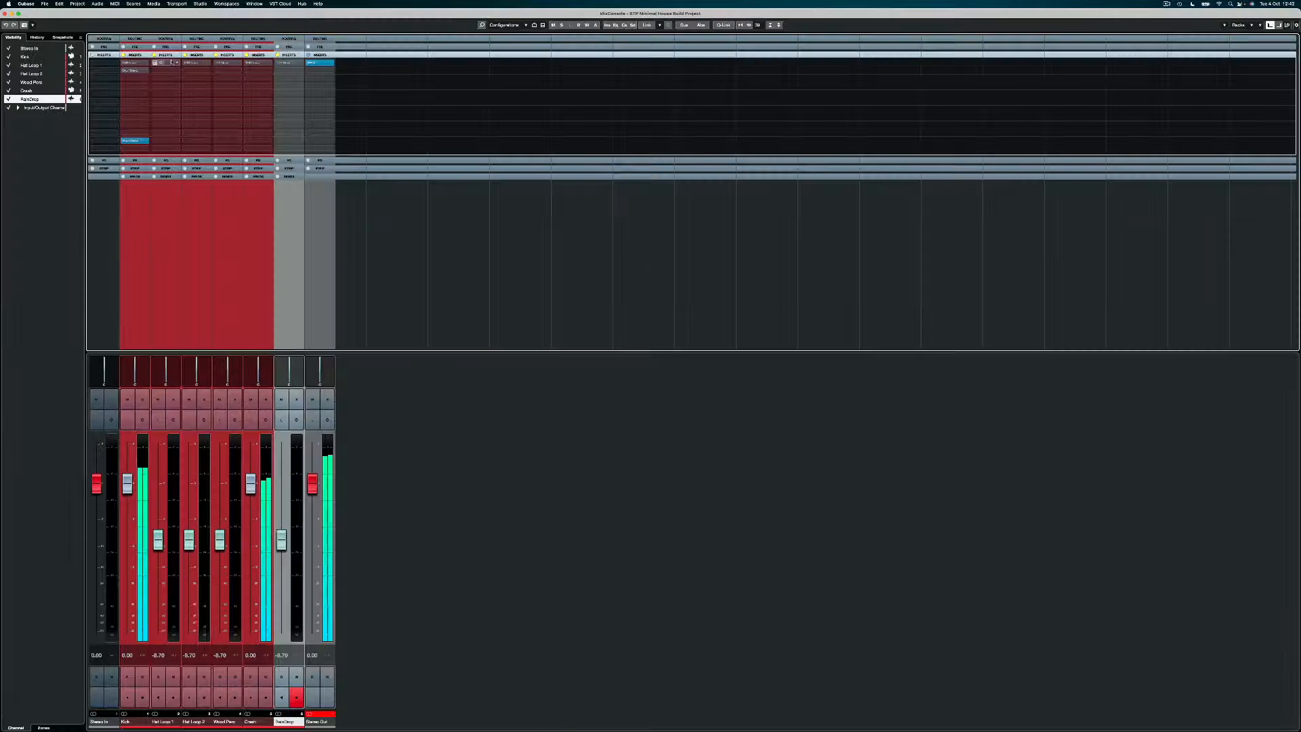
pyautogui.click(124, 55)
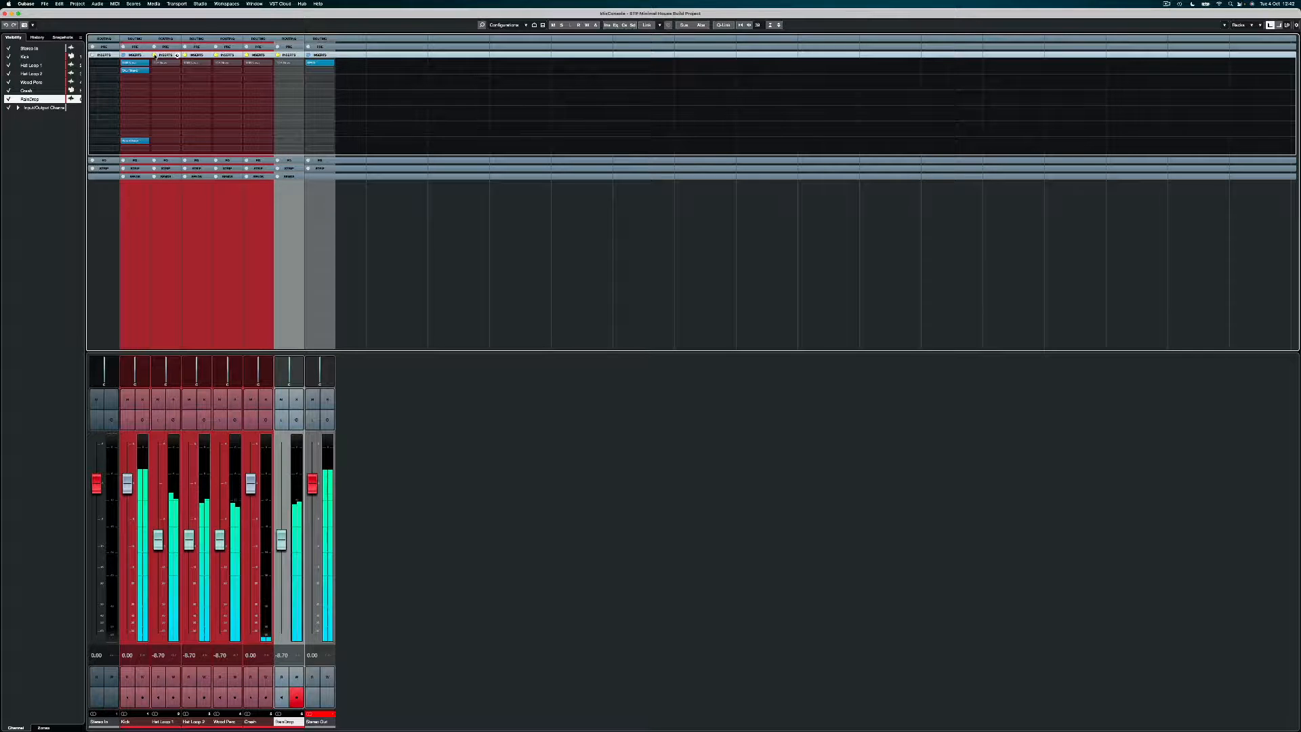
pyautogui.click(155, 55)
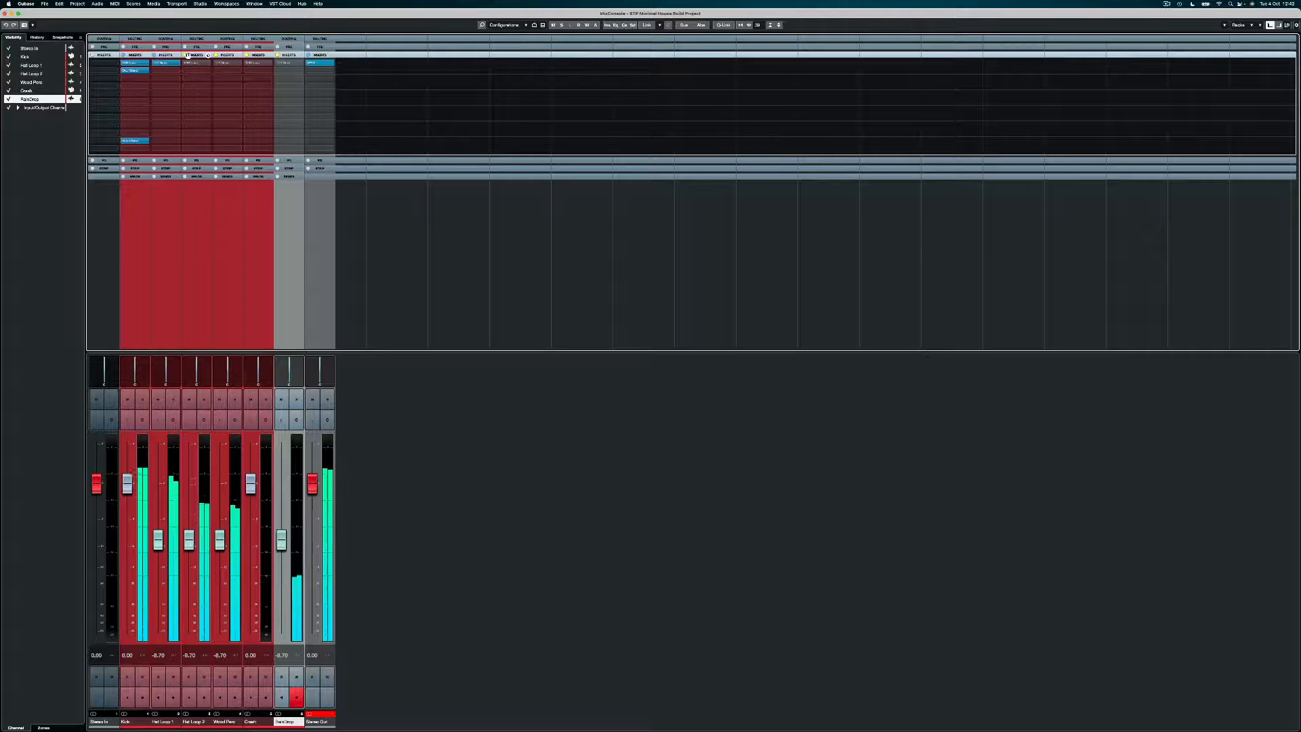
pyautogui.click(186, 55)
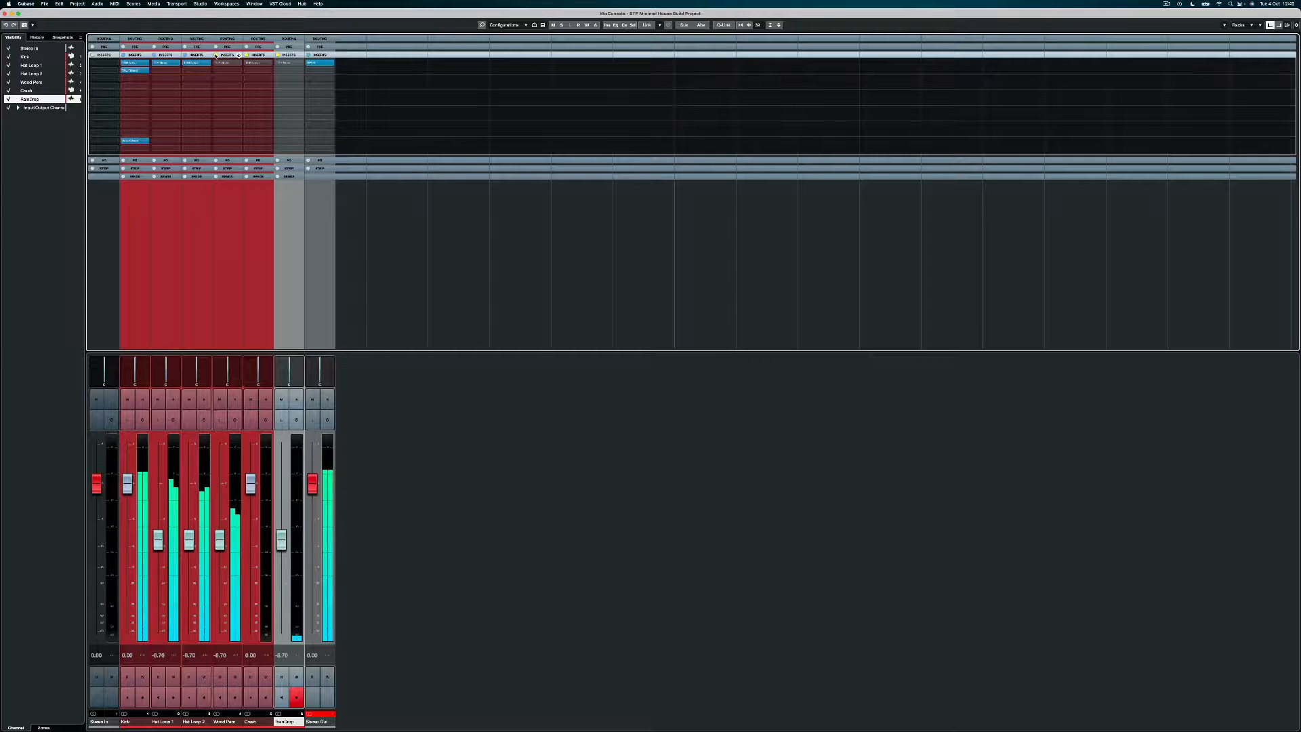
pyautogui.click(216, 55)
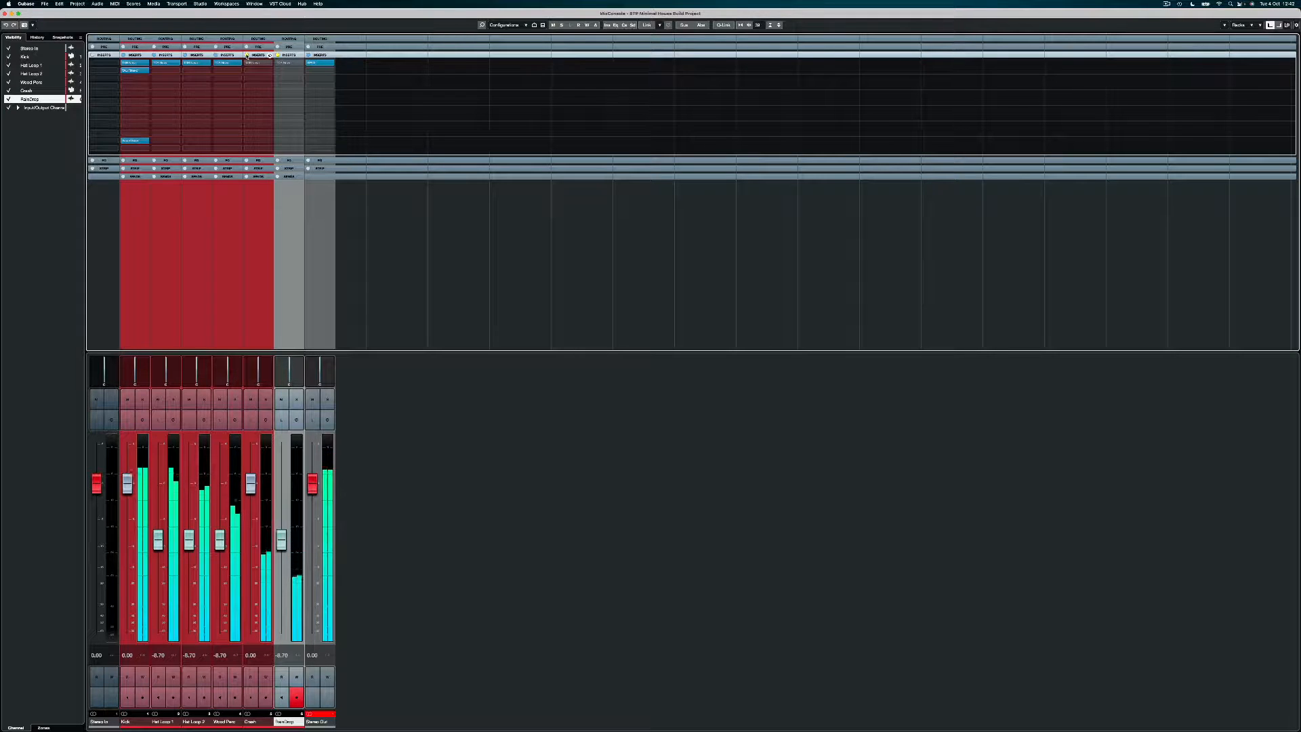
pyautogui.click(247, 55)
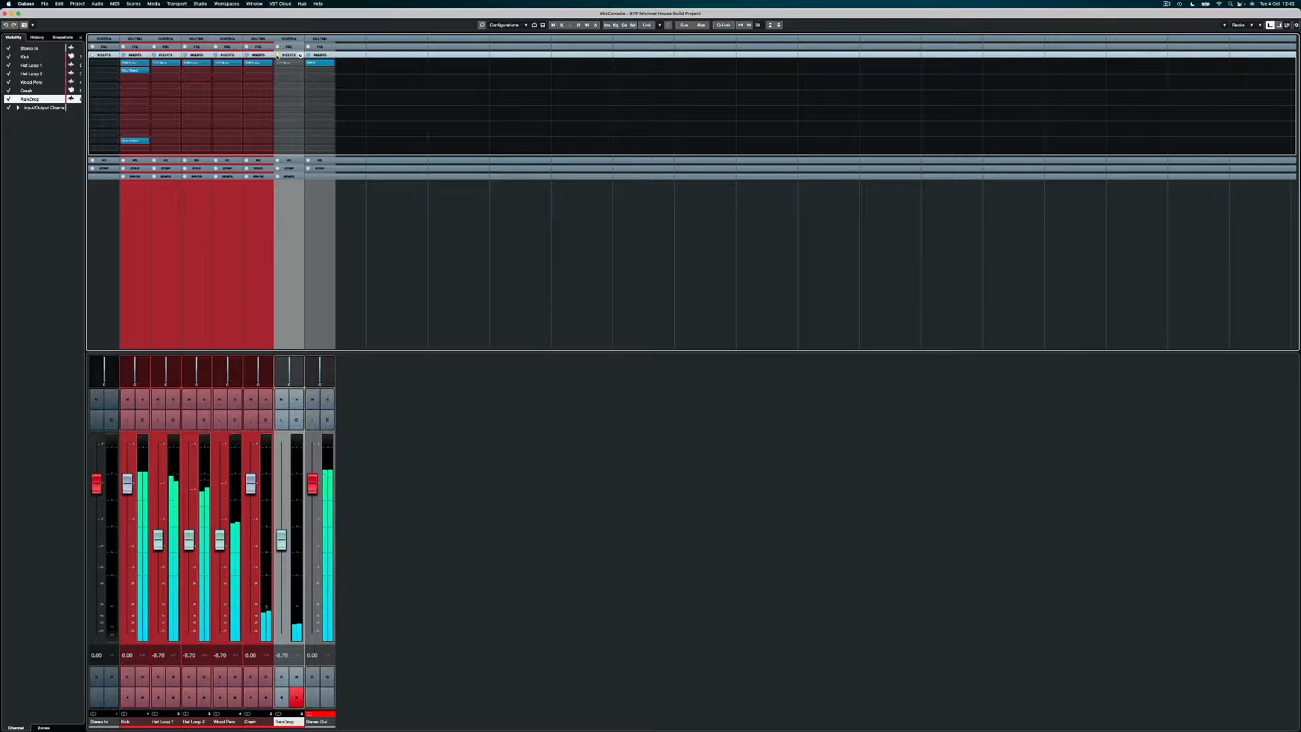
pyautogui.click(277, 55)
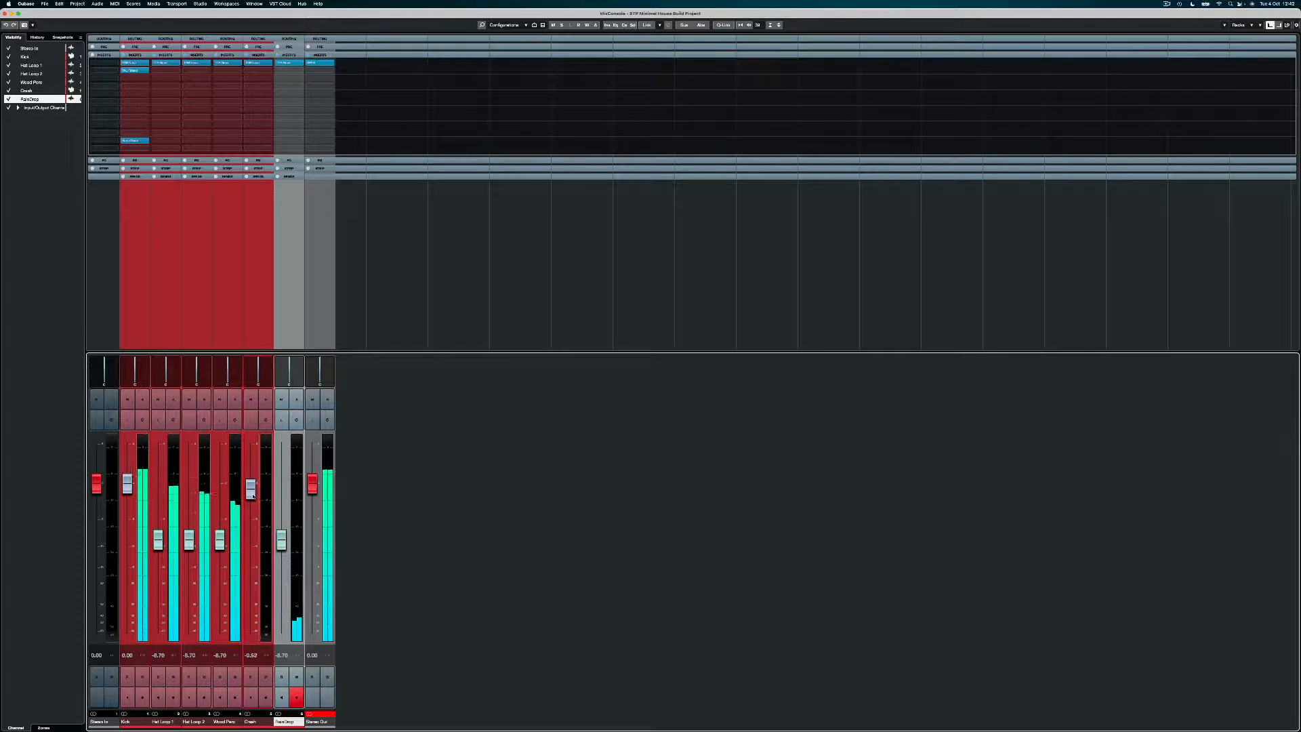
# Balance the channel faders: Crash at about -1.30 dB, RainDrop at -6.12 dB, and Hat Loop 1, while soloed, at about -8.18 dB
pyautogui.moveTo(281, 542); pyautogui.dragTo(284, 529)
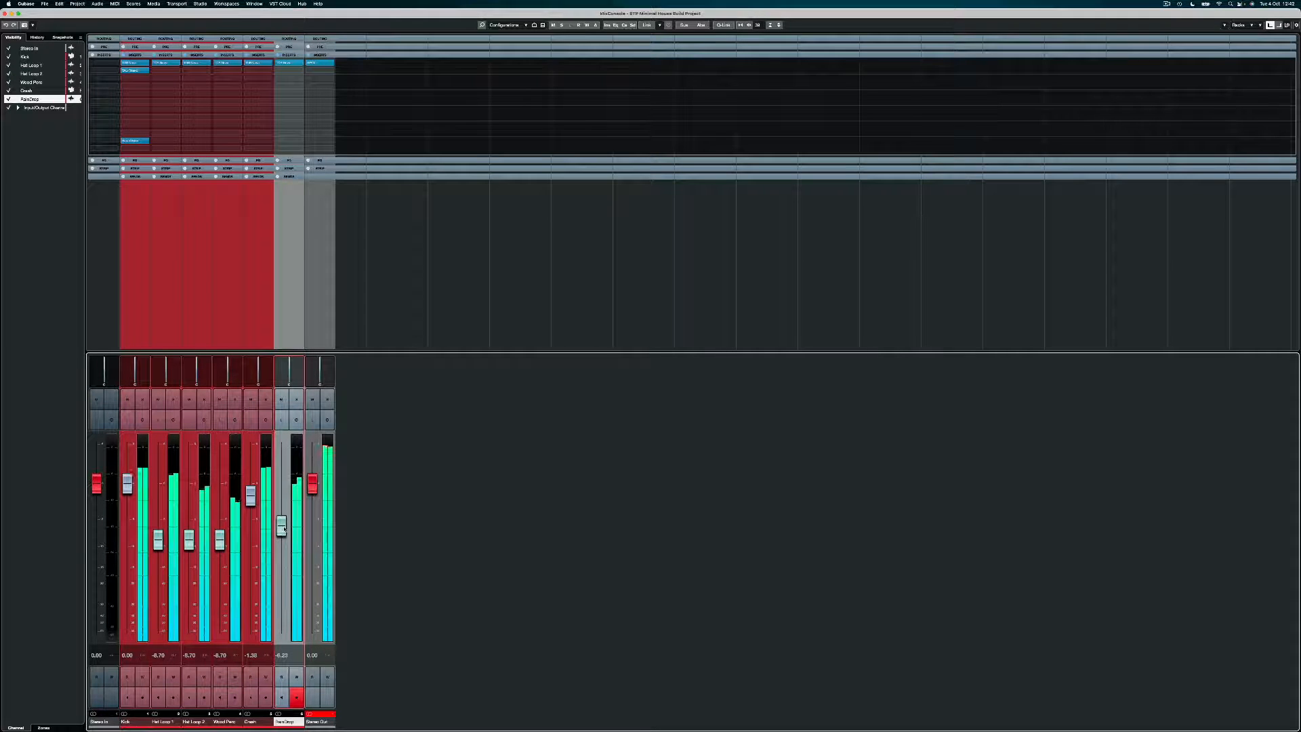
pyautogui.click(172, 399)
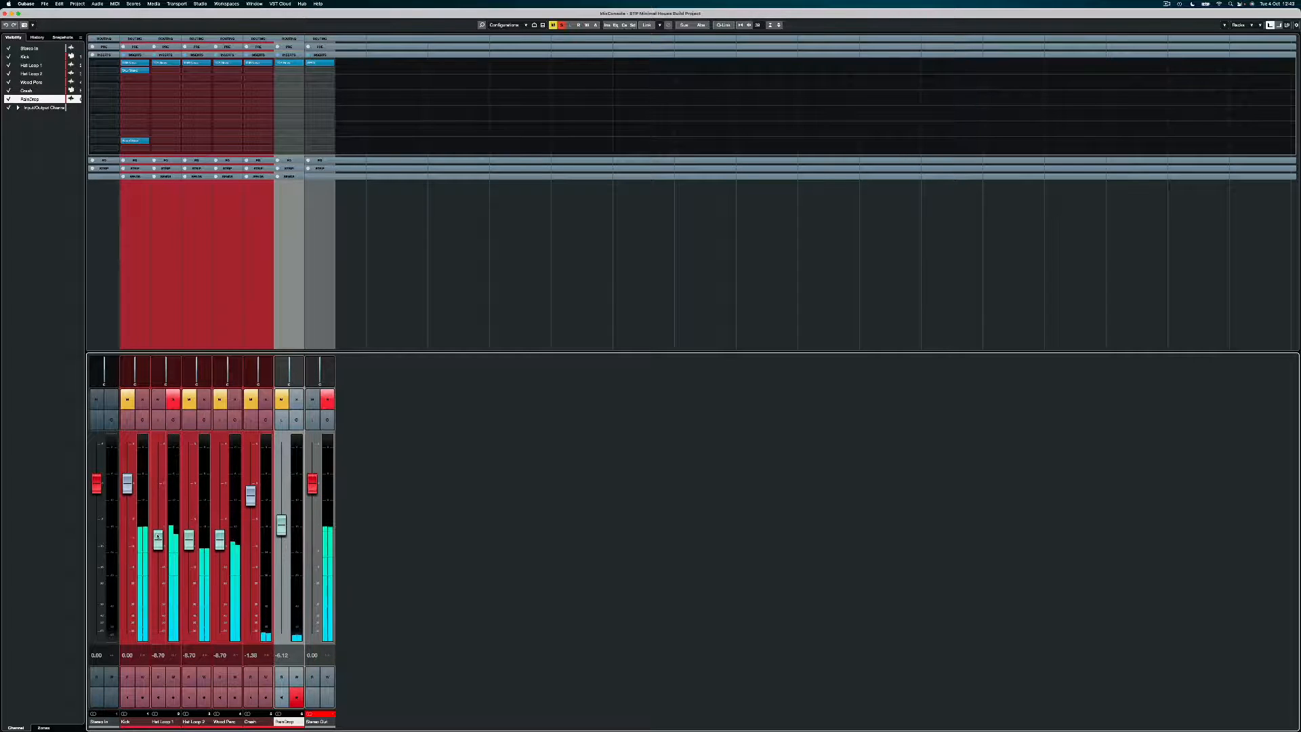
pyautogui.moveTo(157, 537); pyautogui.dragTo(157, 536)
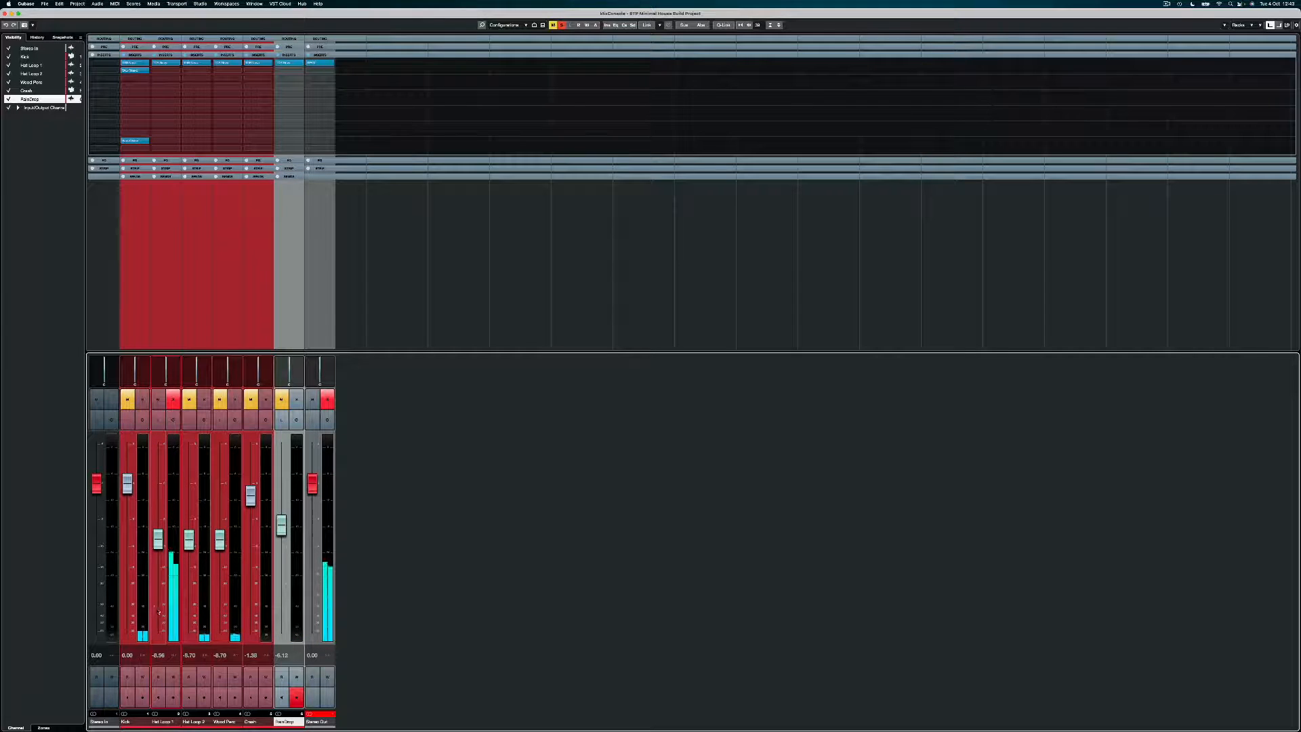
pyautogui.moveTo(158, 543); pyautogui.dragTo(159, 540)
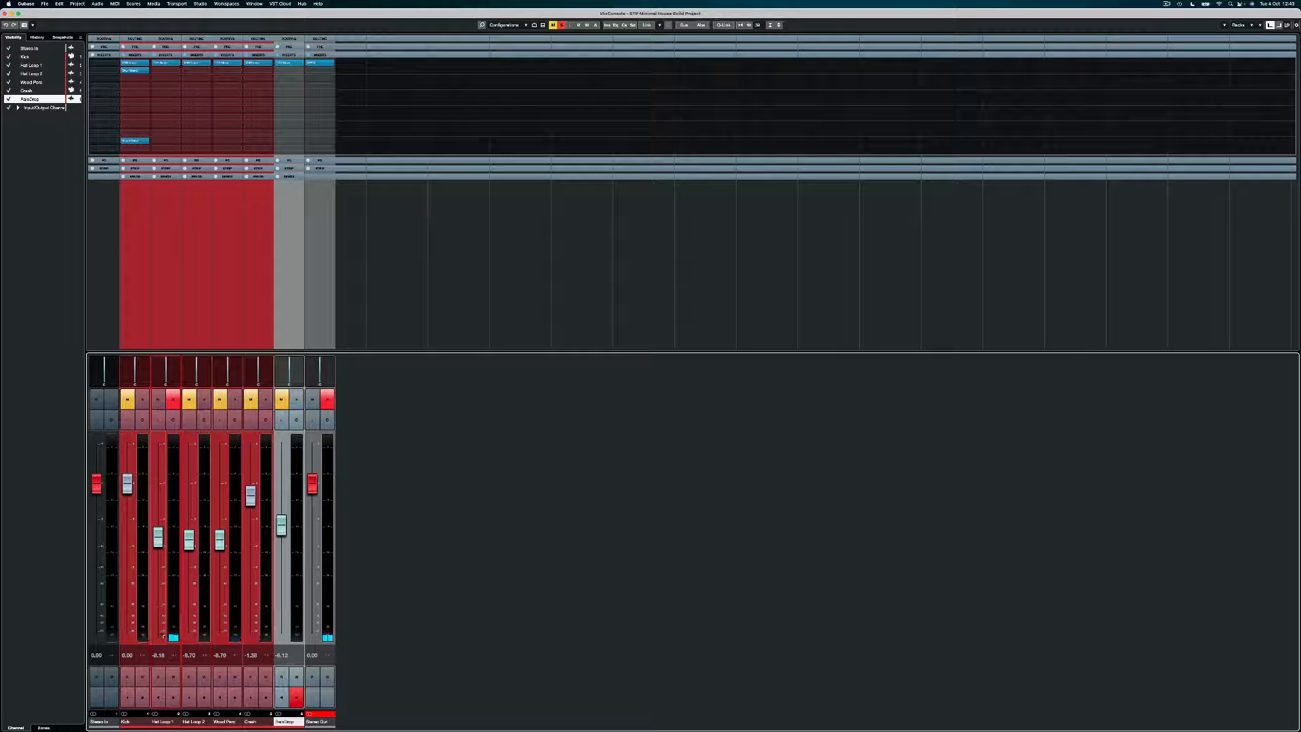
# Unsolo Hat Loop 1, lower the pre-gain of both hat loops, and set Hat Loop 1 to -6.24 dB and Hat Loop 2 to -6.01 dB
pyautogui.click(166, 48)
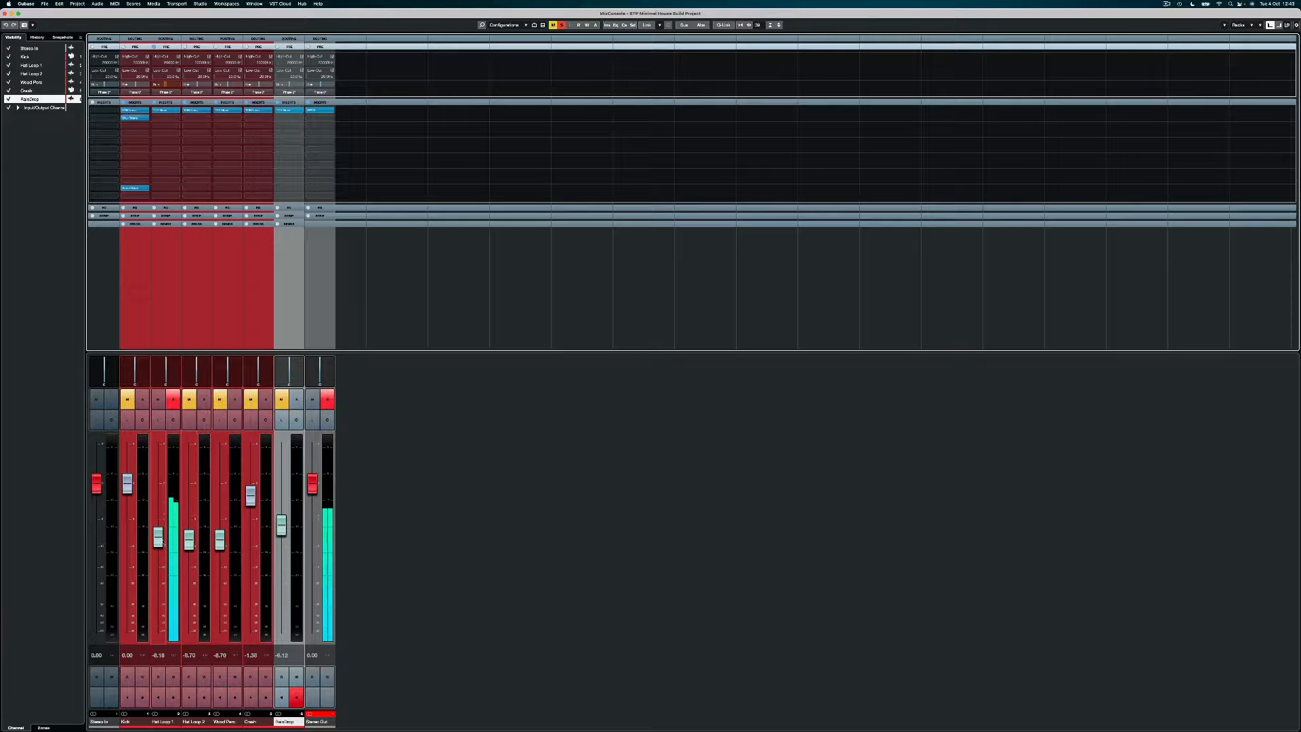
pyautogui.click(174, 403)
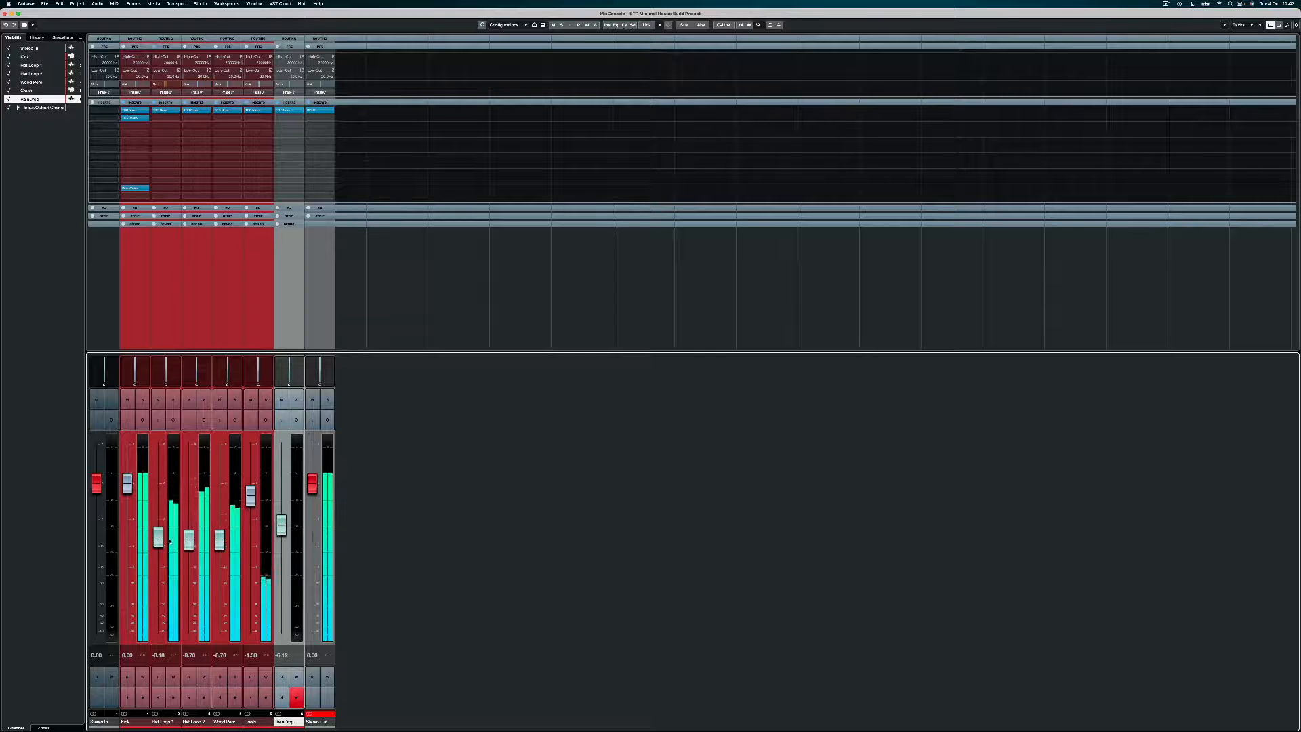
pyautogui.moveTo(162, 544); pyautogui.dragTo(165, 533)
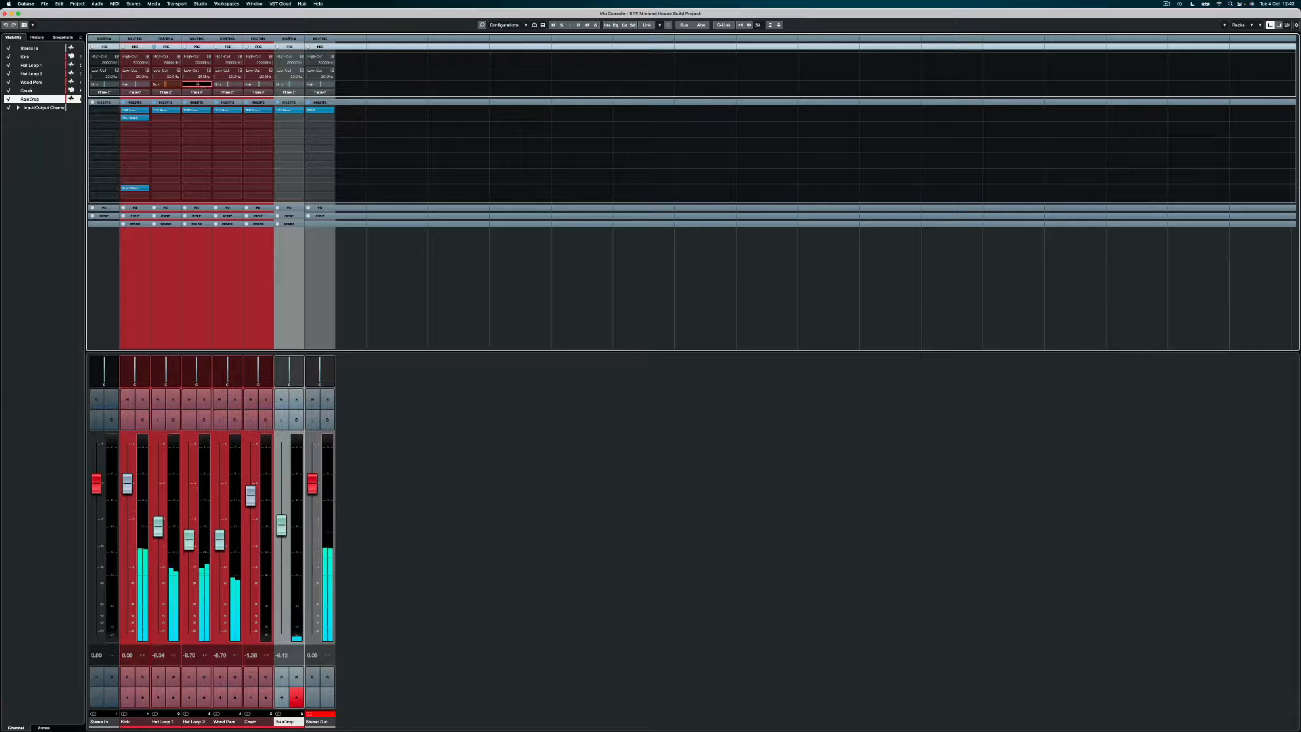
pyautogui.click(205, 400)
pyautogui.click(206, 401)
pyautogui.moveTo(194, 546); pyautogui.dragTo(193, 530)
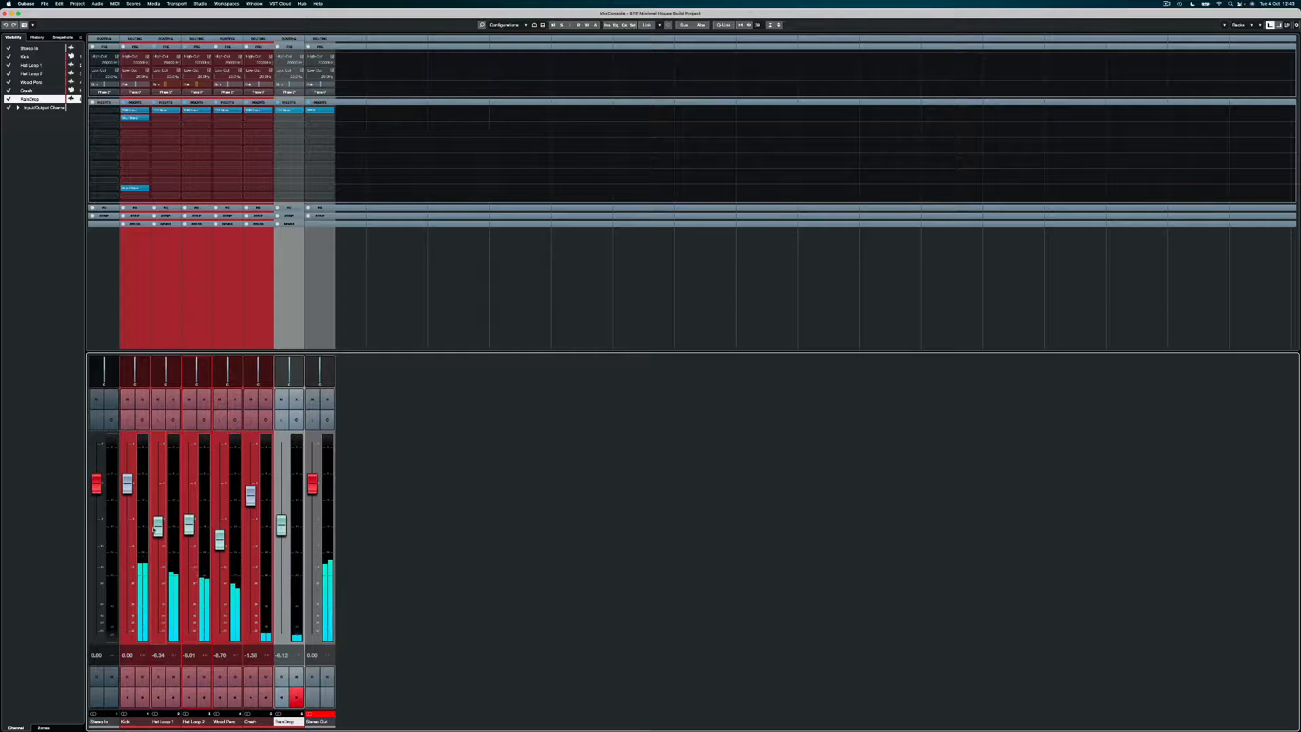
# Insert TDR Nova in the third insert slot of Kick, switch it to Mono and display the output spectrum
pyautogui.click(133, 127)
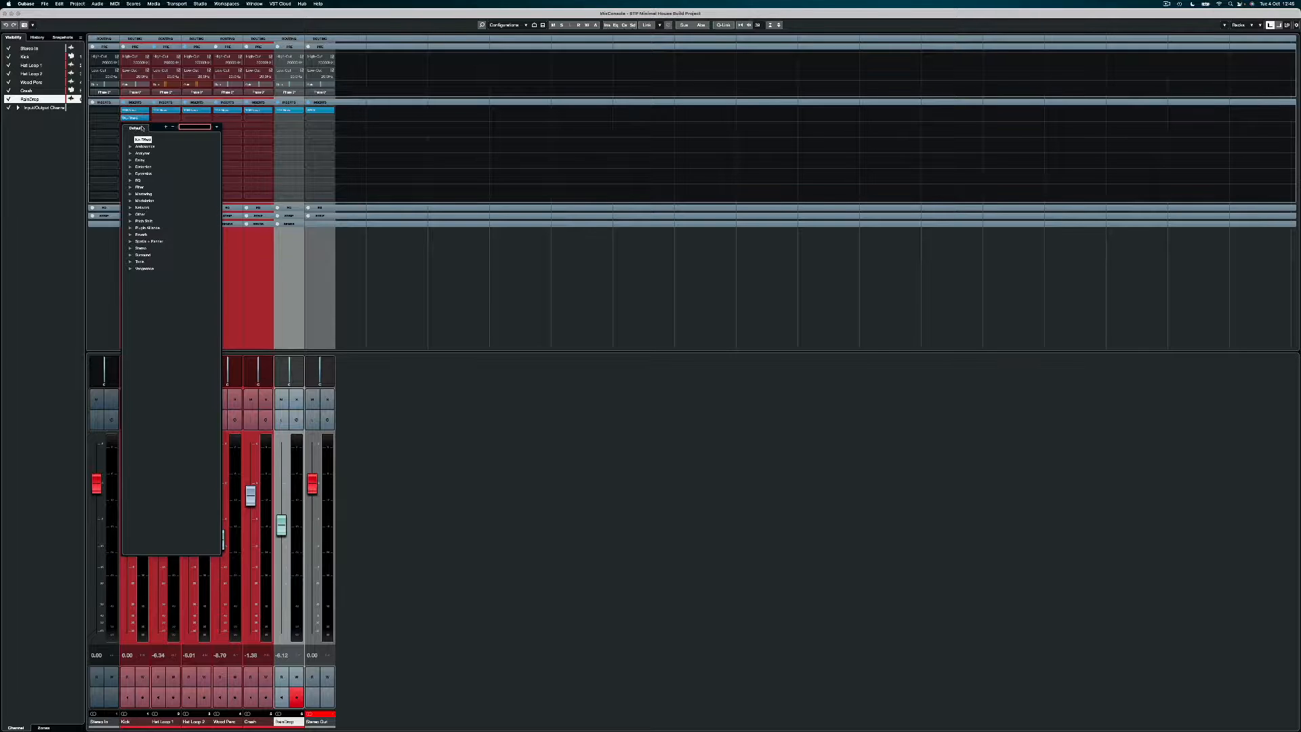
pyautogui.write('nova')
pyautogui.click(151, 146)
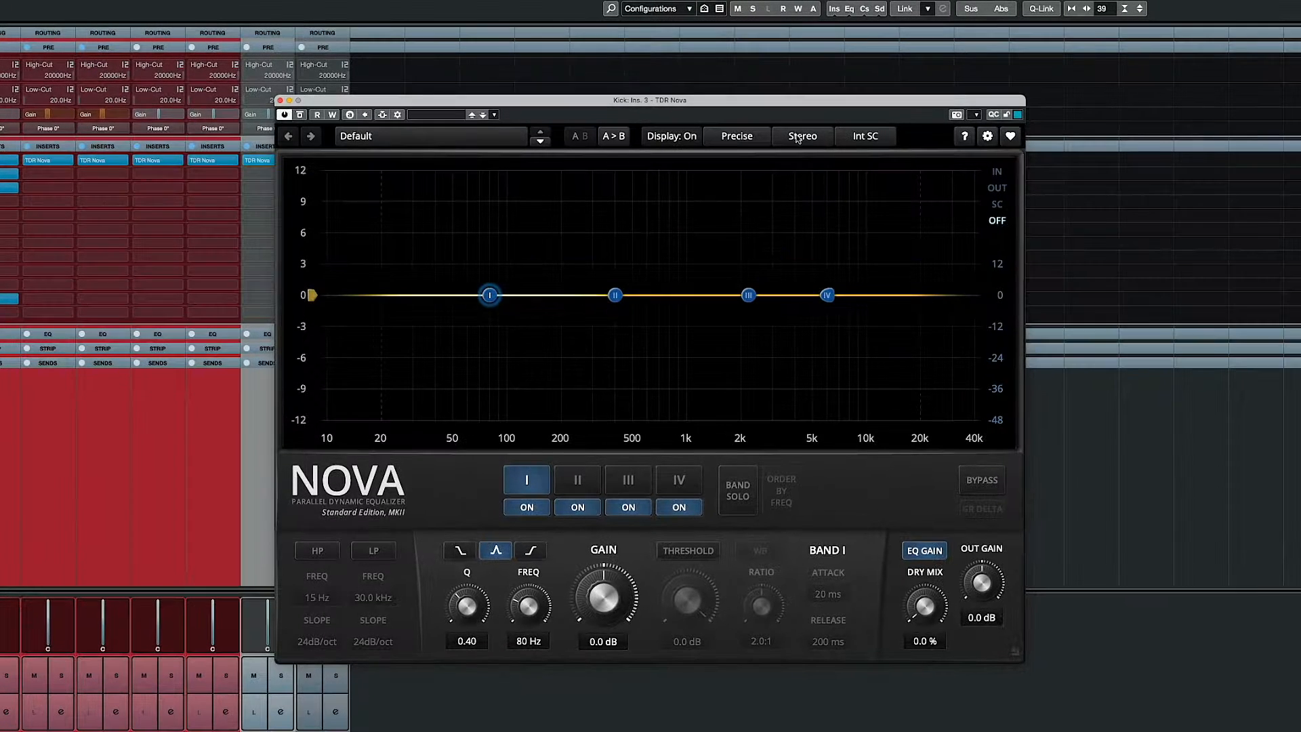
pyautogui.click(800, 137)
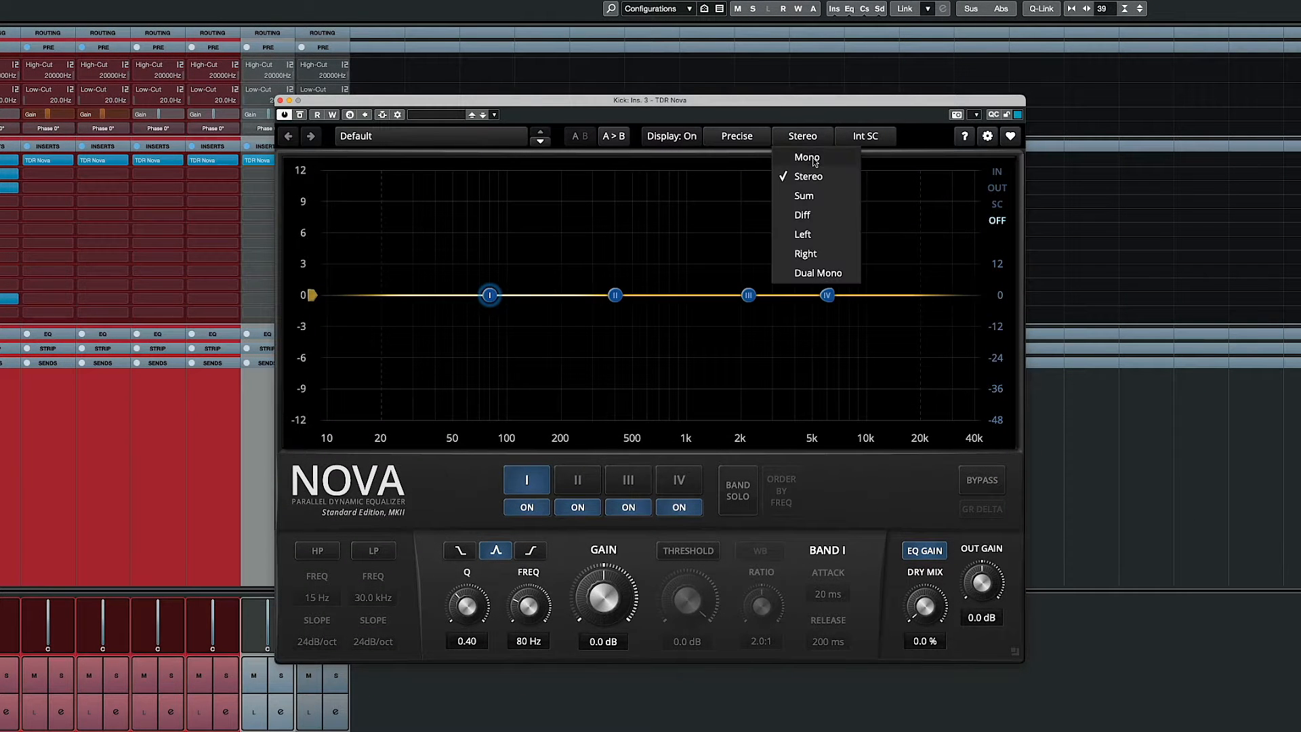
pyautogui.click(814, 159)
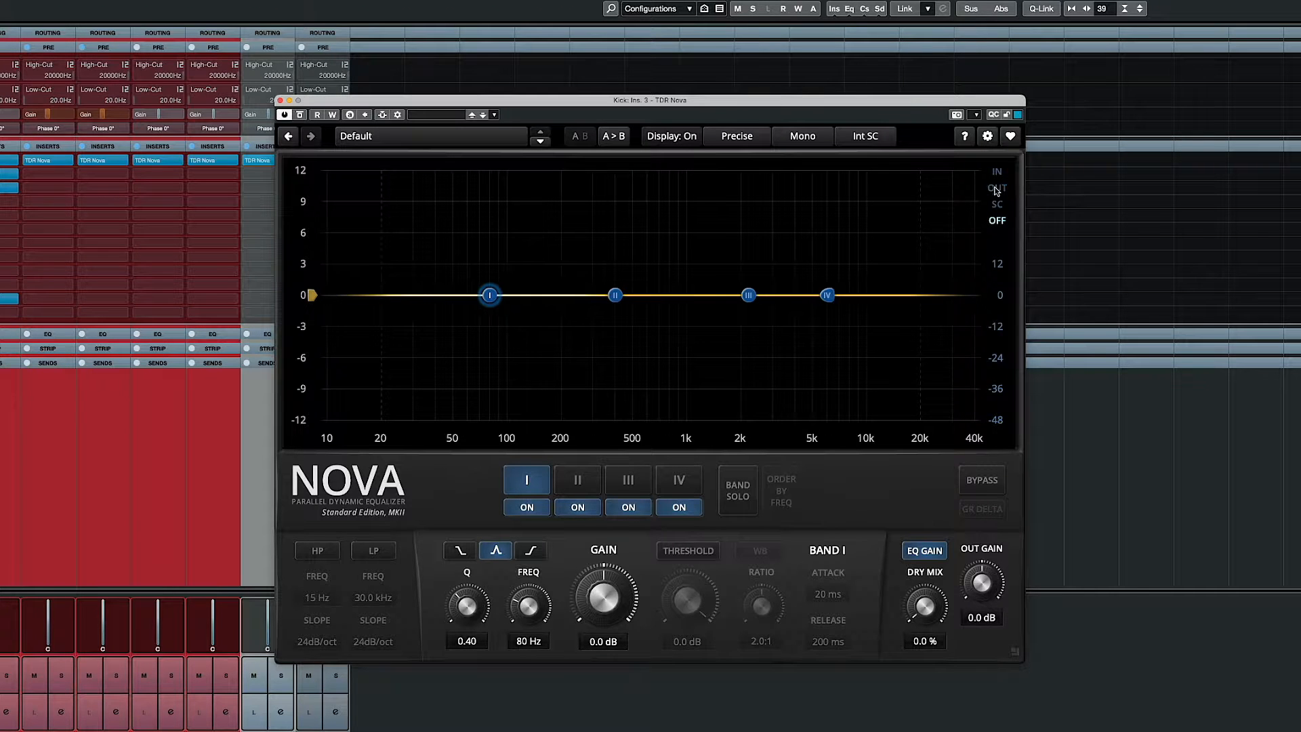
pyautogui.click(996, 189)
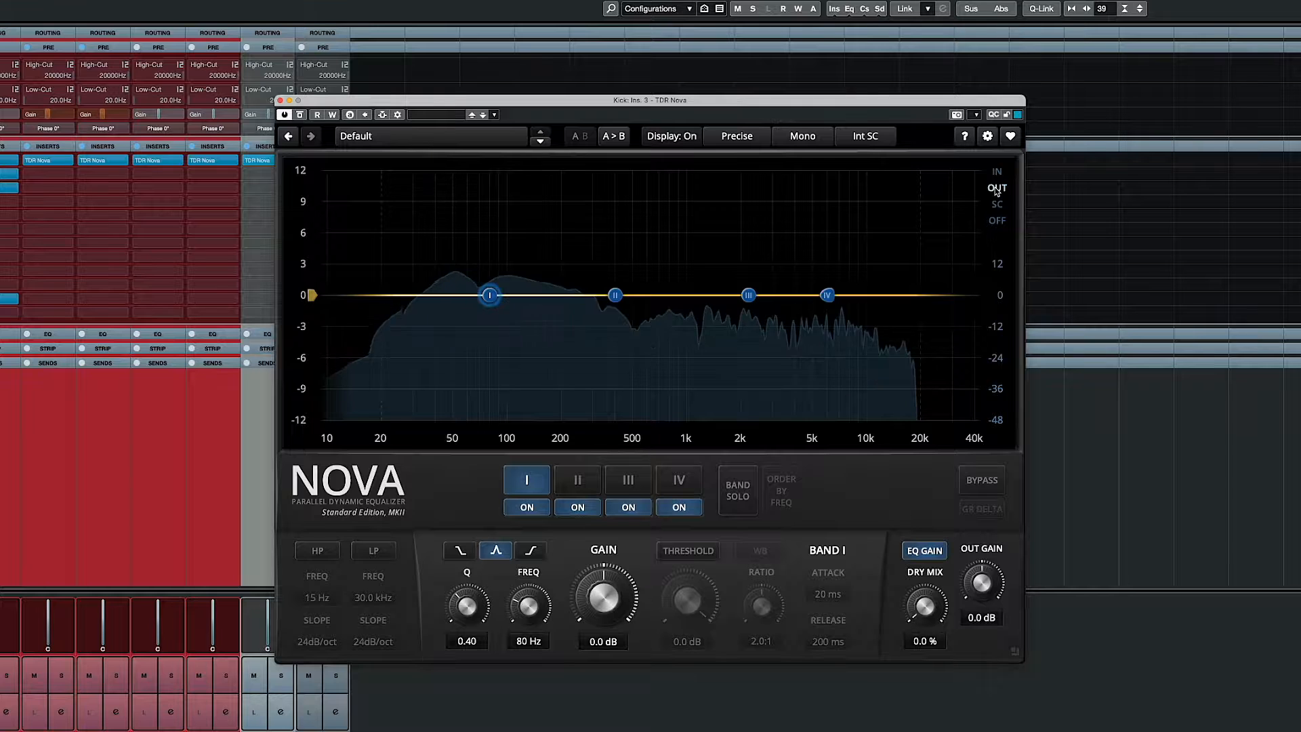
# Compare the Kick with the mono TDR Nova bypassed and active, and remove the plug-in from the third insert slot
pyautogui.click(298, 115)
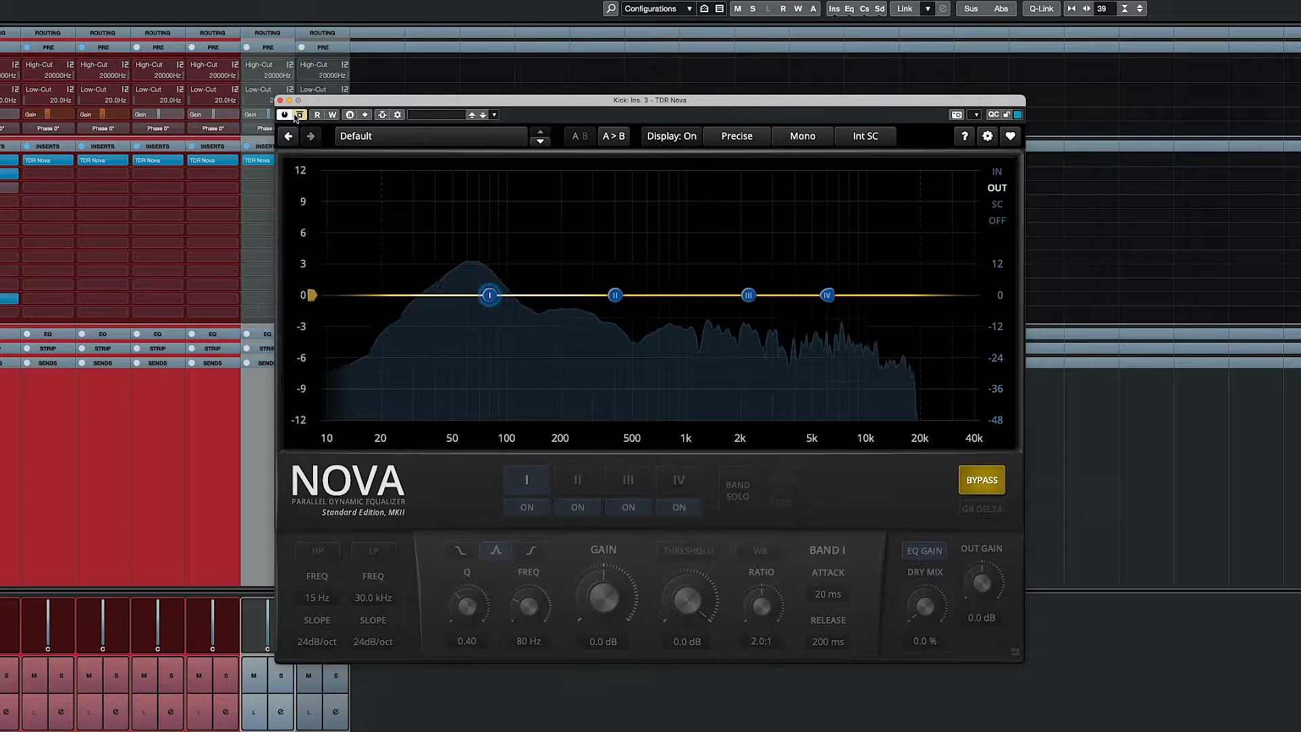
pyautogui.click(298, 114)
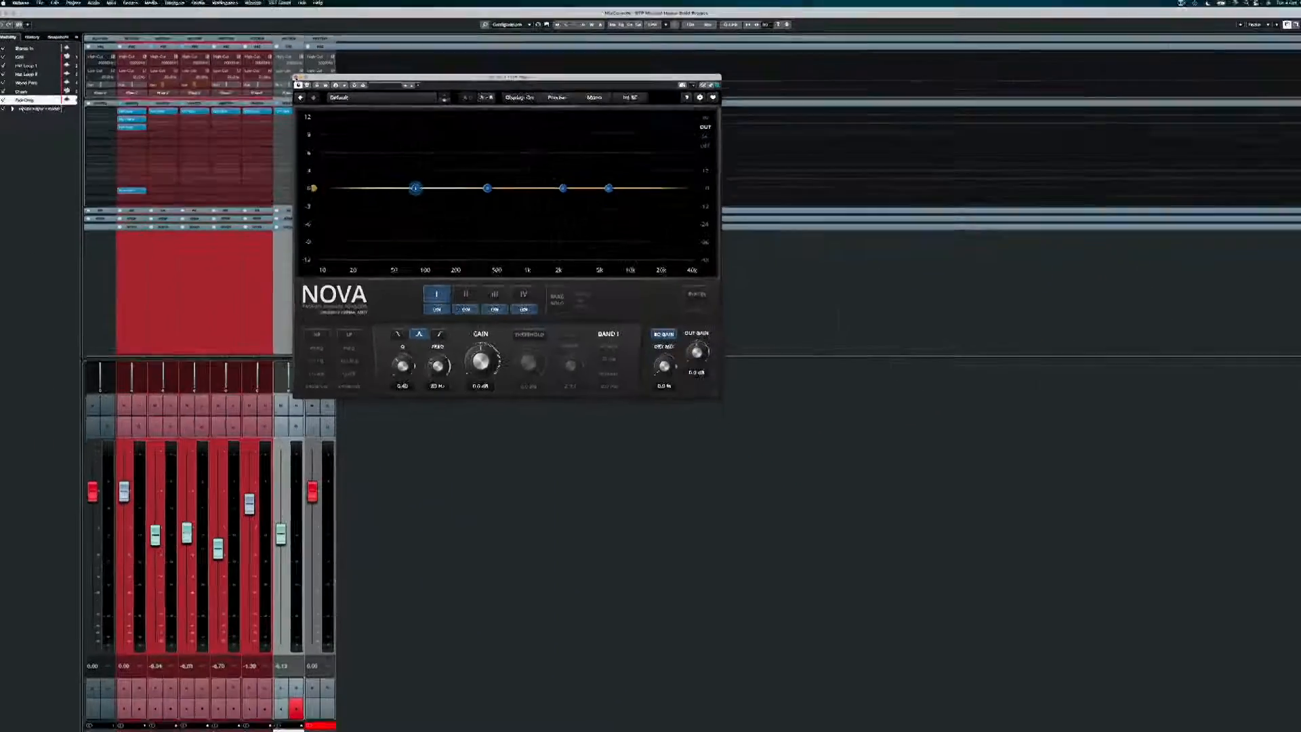
pyautogui.click(281, 100)
pyautogui.click(146, 127)
pyautogui.click(145, 140)
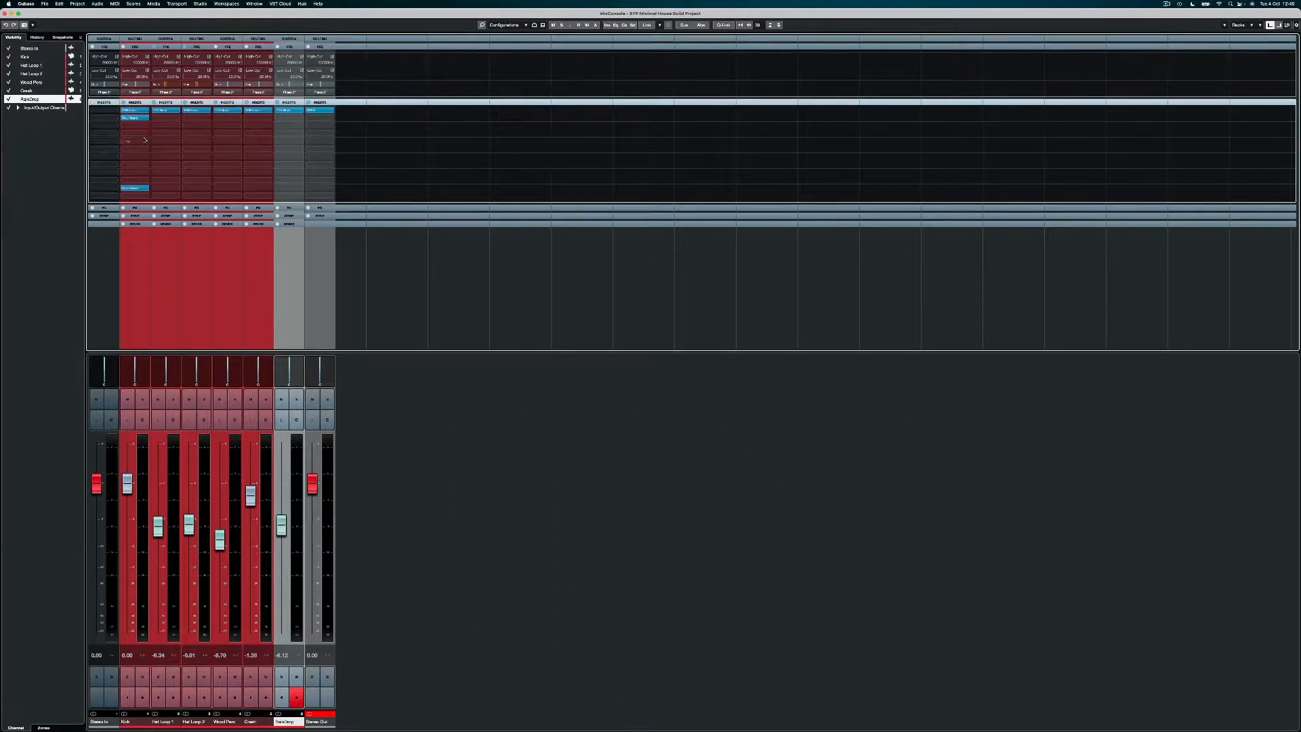
# Insert StereoEnhancer in the third insert slot of Kick, switch on its mono mode and close the plug-in window
pyautogui.click(144, 127)
pyautogui.write('stereo')
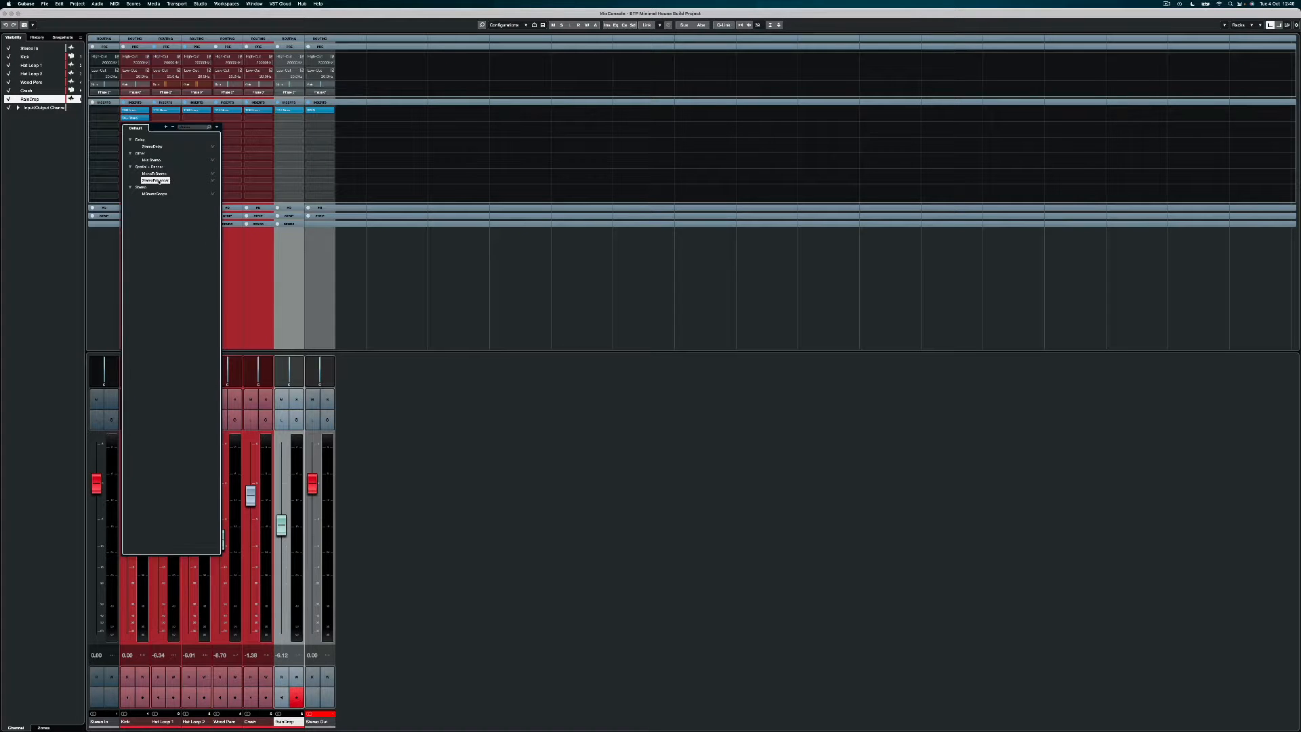
pyautogui.click(159, 181)
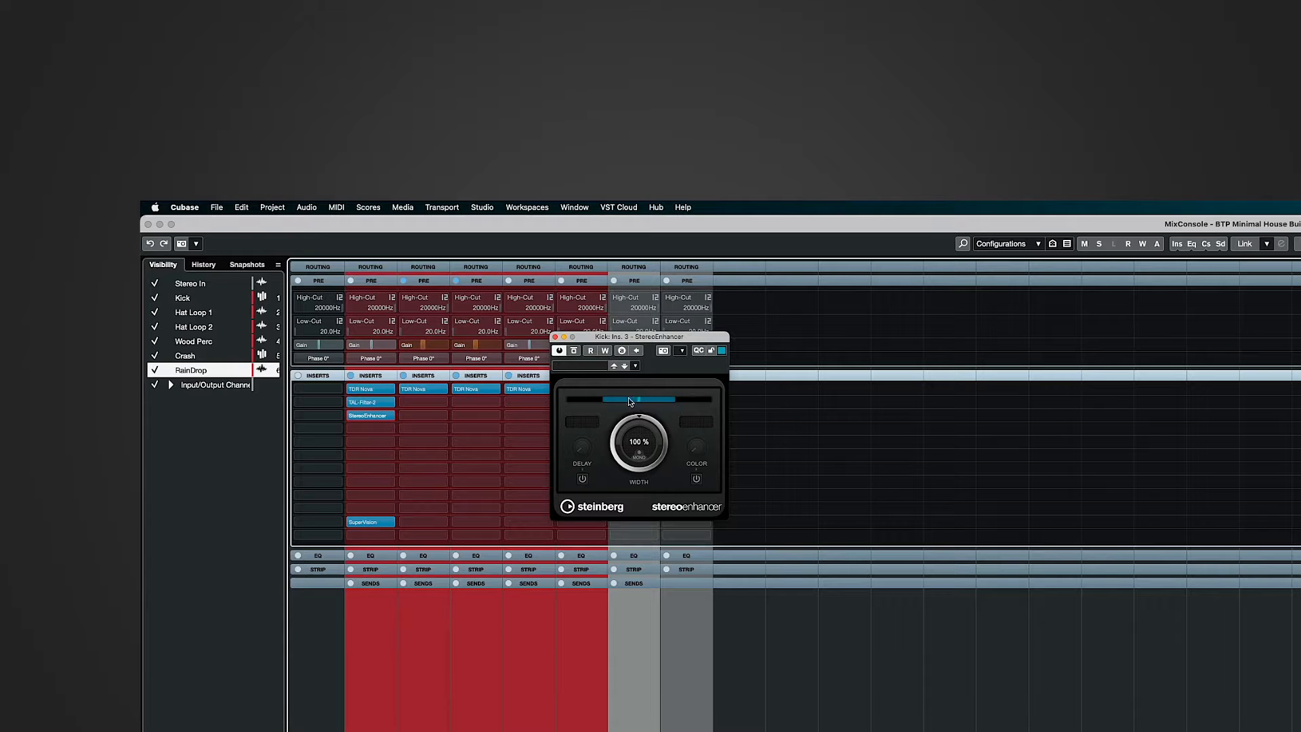
pyautogui.click(639, 451)
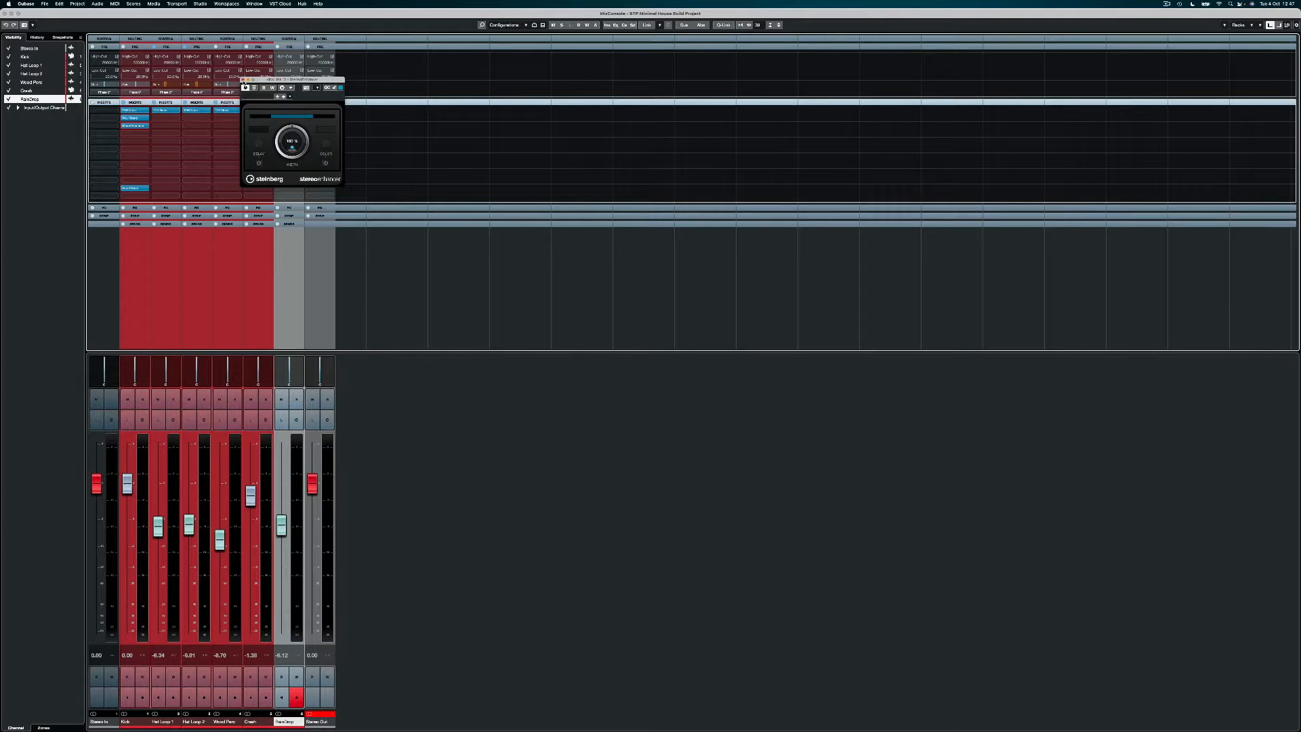
pyautogui.click(243, 80)
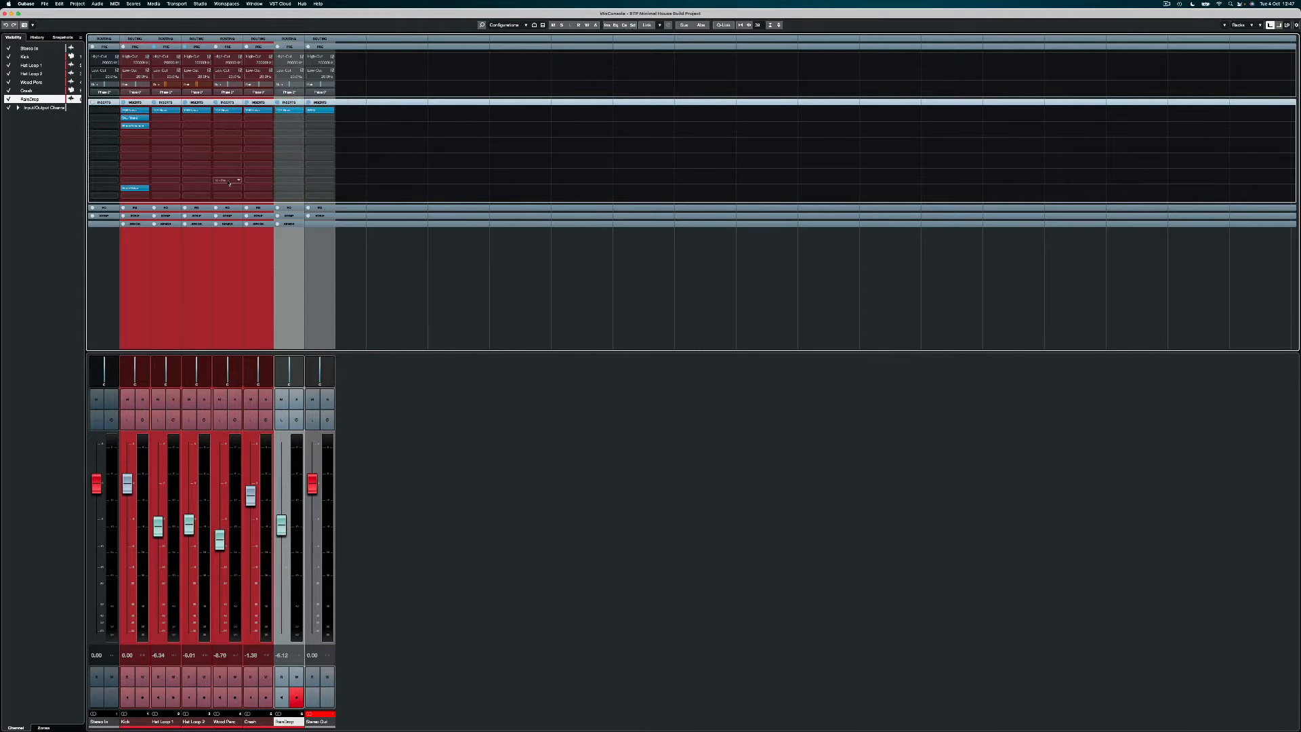